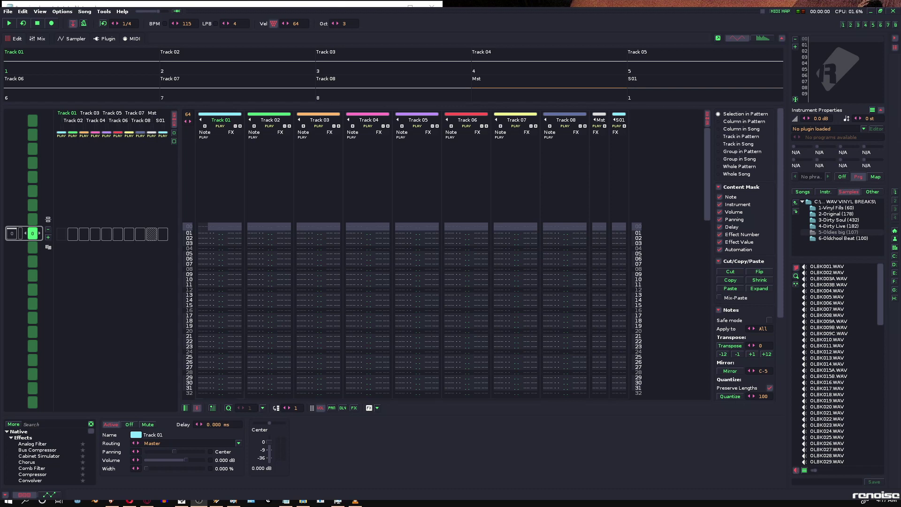
# Load the OLBK032.WAV sample from the 5-Oldies big folder into instrument slot 00 and show its waveform.
pyautogui.hotkey('alt', 'Tab')
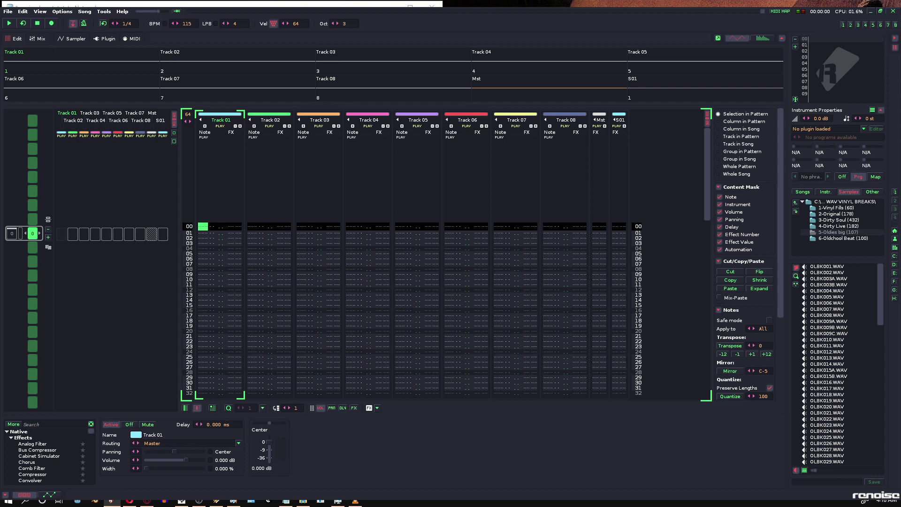
pyautogui.scroll(-6, 841, 364)
pyautogui.click(827, 345)
pyautogui.click(541, 9)
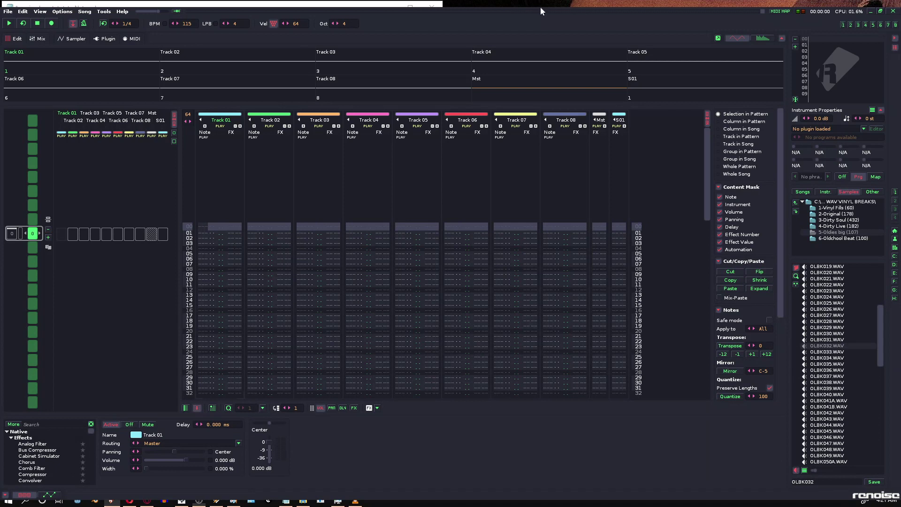
pyautogui.doubleClick(828, 346)
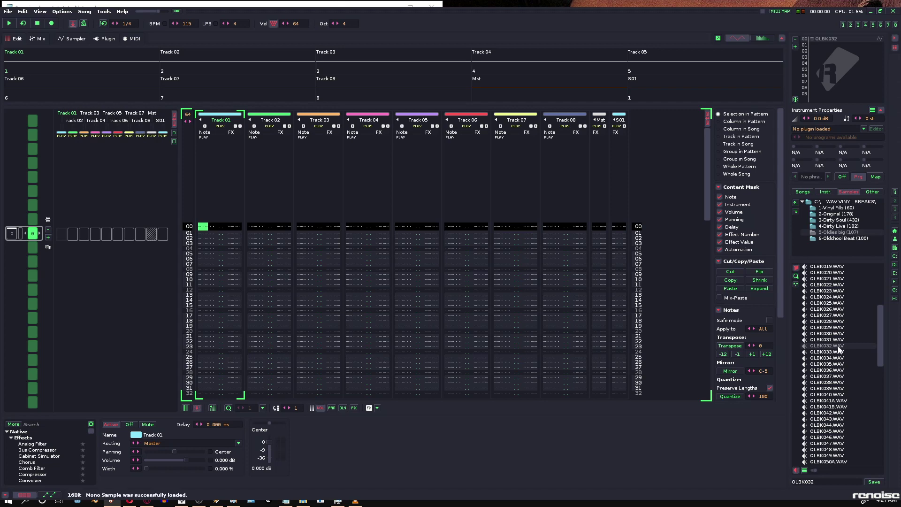
pyautogui.click(73, 40)
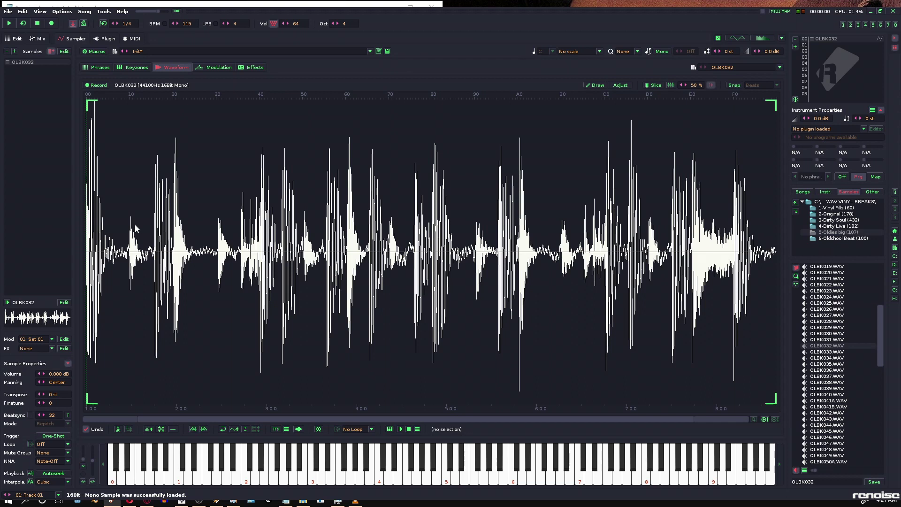
# Audition the sample, then add a slice marker near its start and move it to the very beginning.
pyautogui.press('z')
pyautogui.click(655, 87)
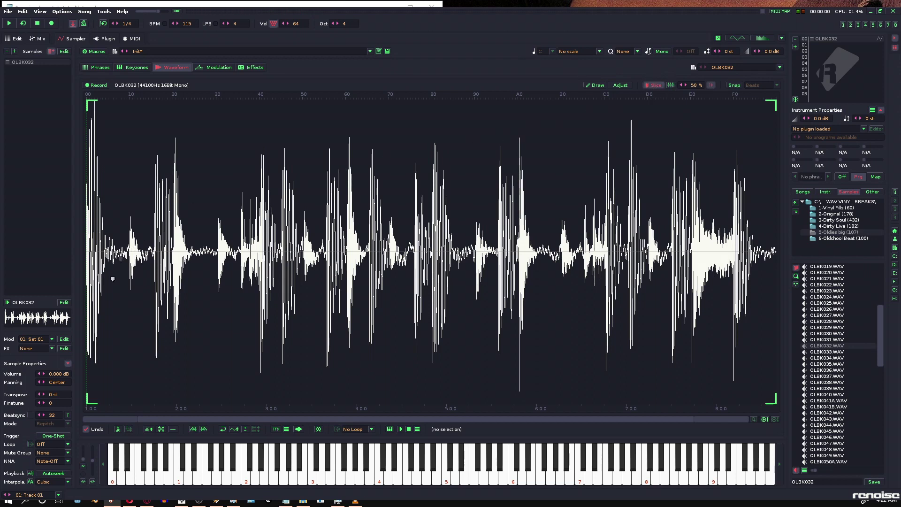
pyautogui.scroll(10, 86, 378)
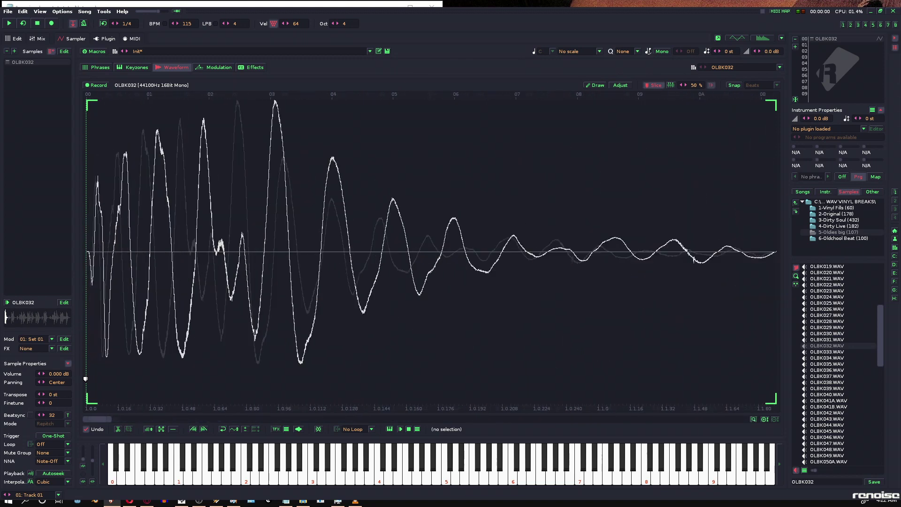
pyautogui.click(98, 256)
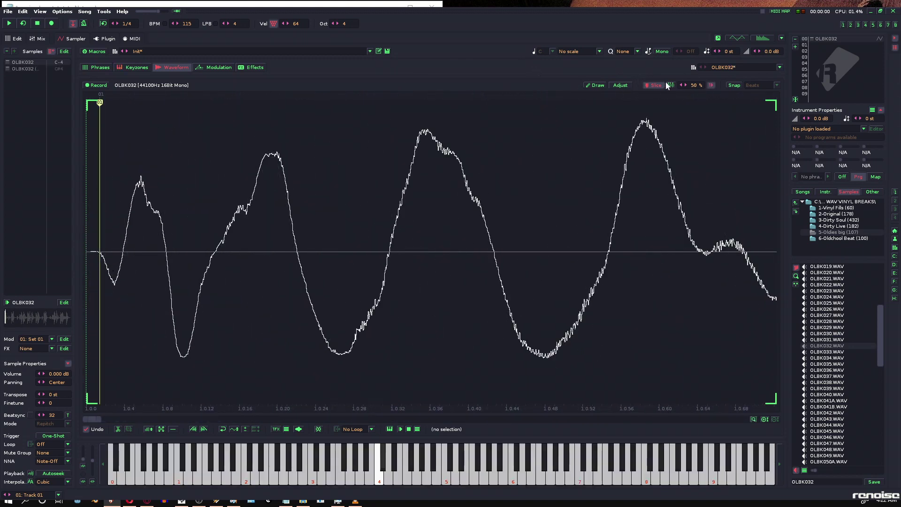
pyautogui.moveTo(102, 105); pyautogui.dragTo(61, 104)
pyautogui.scroll(-5, 100, 207)
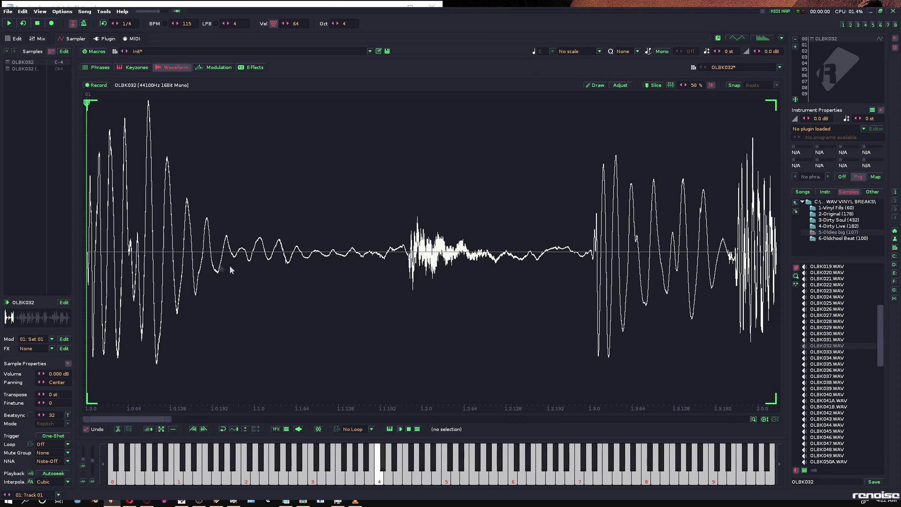
# Place slice marker 02 on the zero crossing just before the second hit, at about 1.1.231, and inspect its placement.
pyautogui.press('z')
pyautogui.click(653, 85)
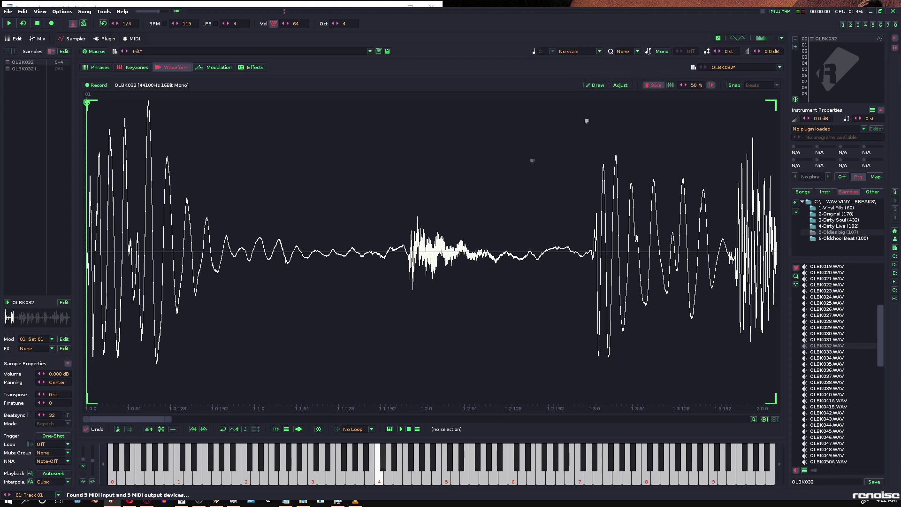
pyautogui.scroll(10, 406, 248)
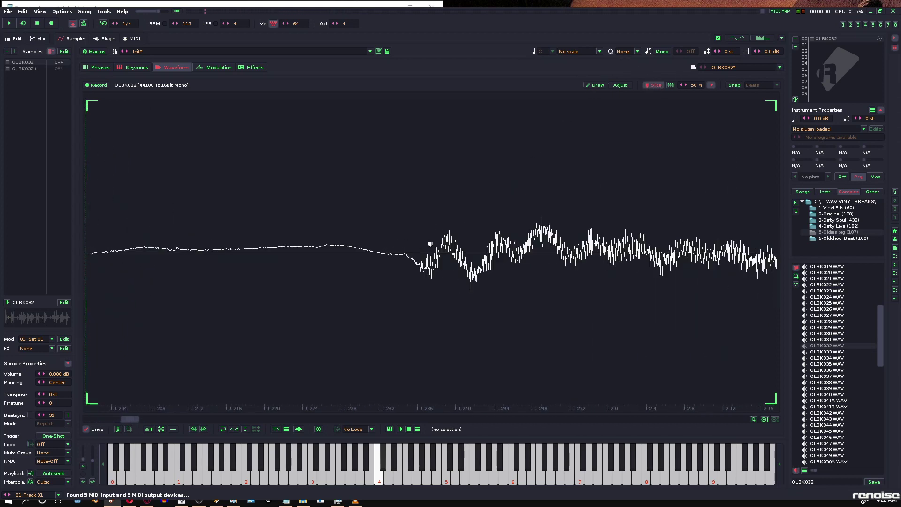
pyautogui.scroll(10, 377, 245)
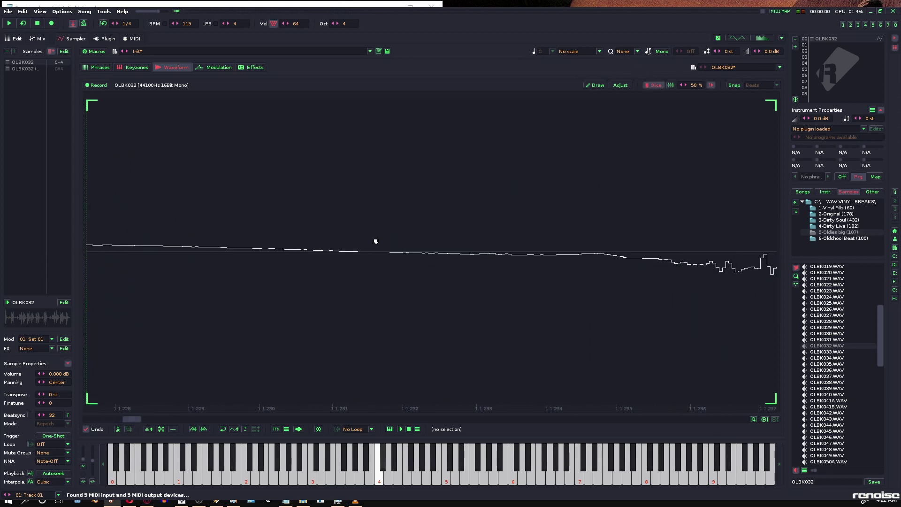
pyautogui.scroll(2, 375, 243)
pyautogui.click(367, 240)
pyautogui.scroll(-4, 332, 271)
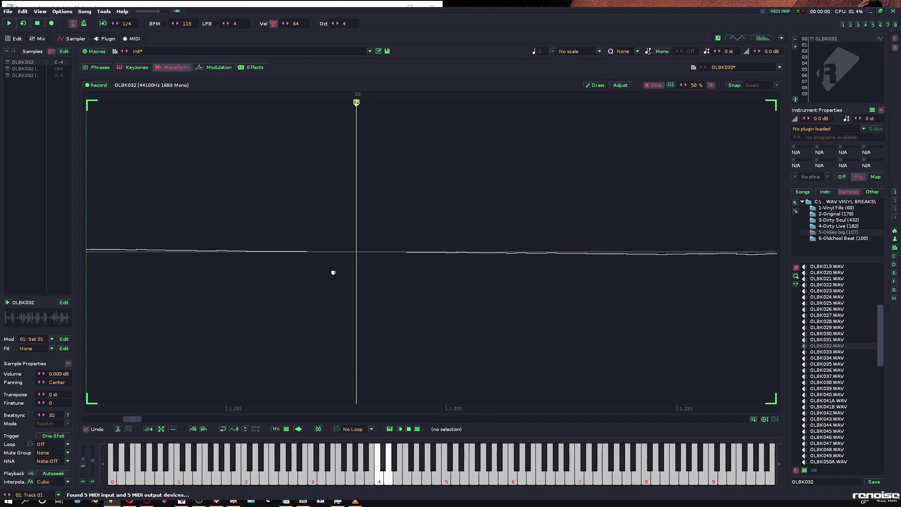
pyautogui.moveTo(141, 419)
pyautogui.mouseDown()
pyautogui.moveTo(160, 418)
pyautogui.moveTo(140, 420)
pyautogui.mouseUp()
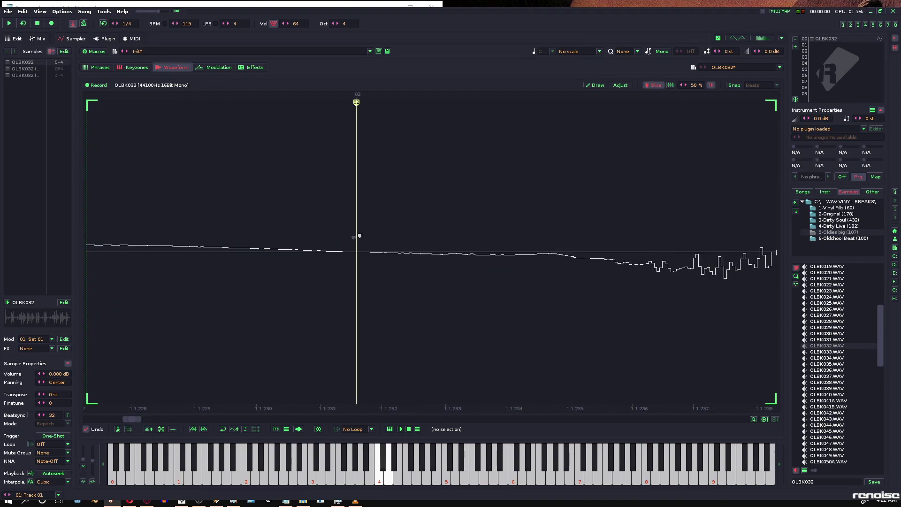
pyautogui.scroll(3, 347, 243)
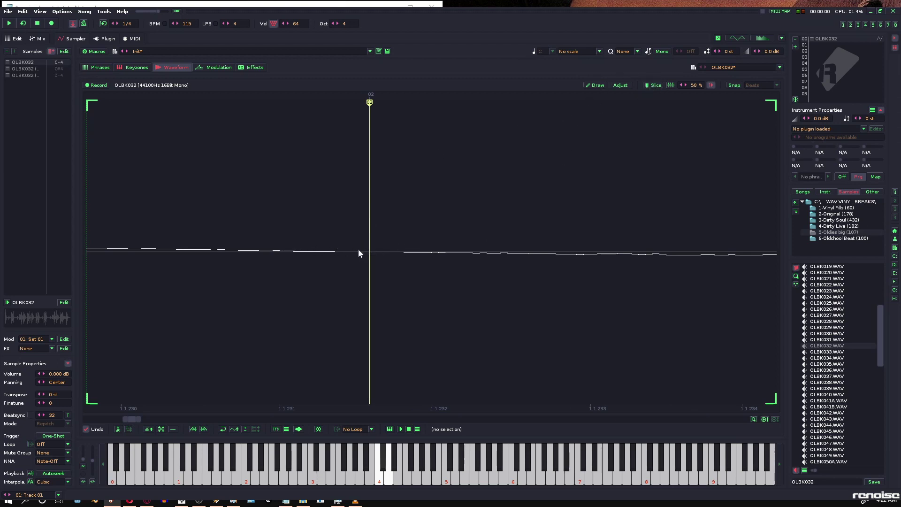
pyautogui.scroll(-1, 370, 254)
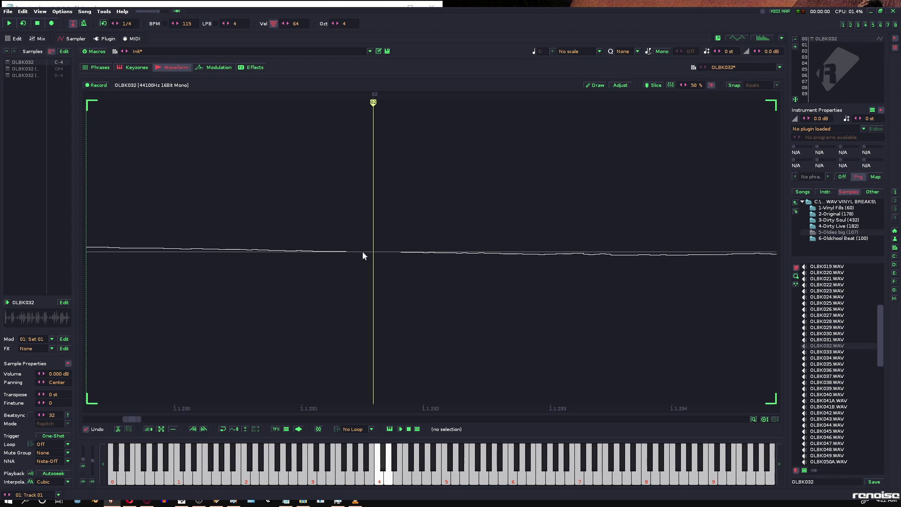
pyautogui.scroll(-1, 377, 254)
pyautogui.scroll(-5, 379, 253)
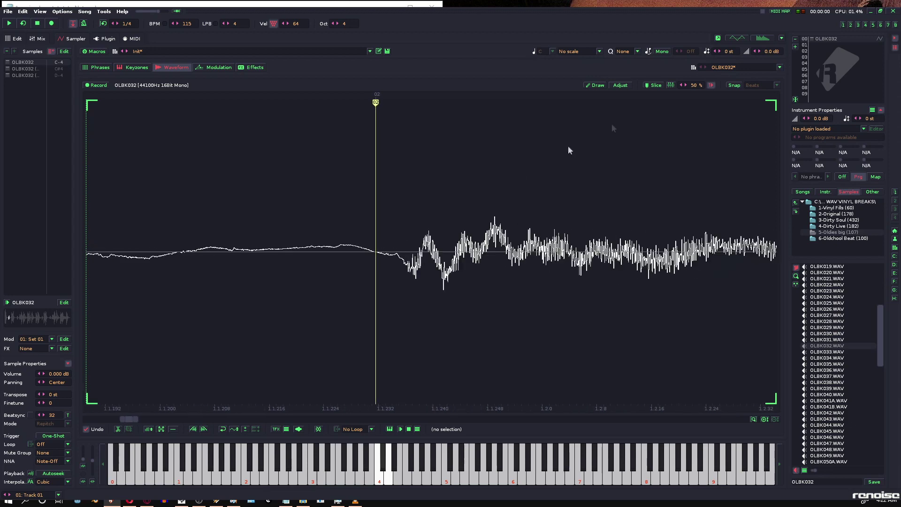
# Move slice marker 02 off the zero crossing into the second hit's attack, to about 1.1.239.
pyautogui.click(654, 85)
pyautogui.scroll(-2, 658, 203)
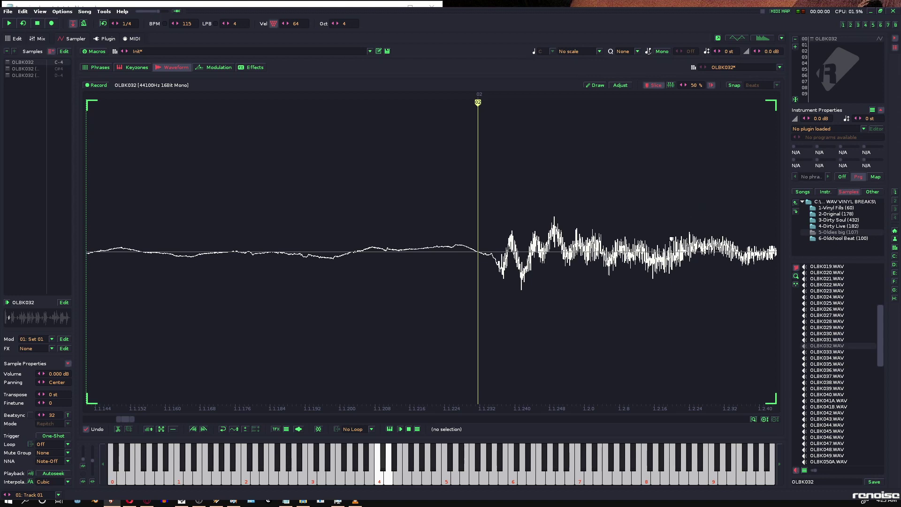
pyautogui.scroll(-2, 679, 251)
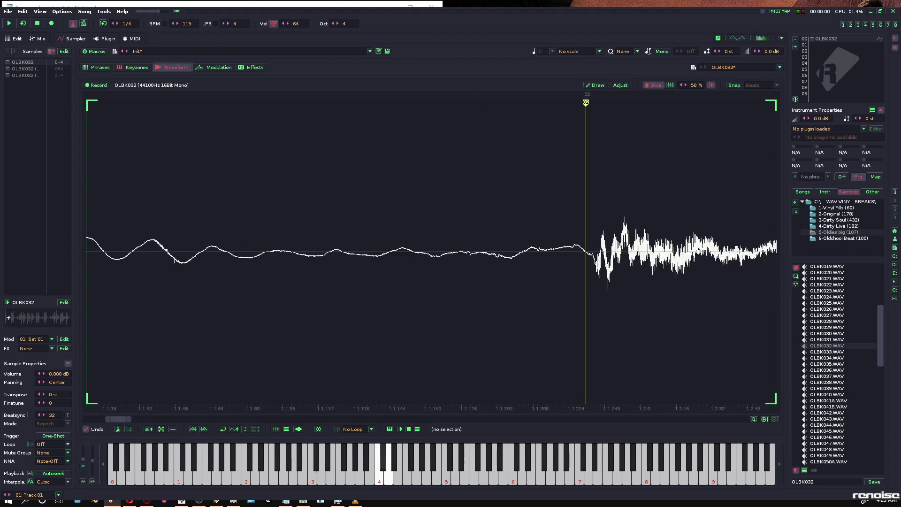
pyautogui.moveTo(111, 419); pyautogui.dragTo(127, 419)
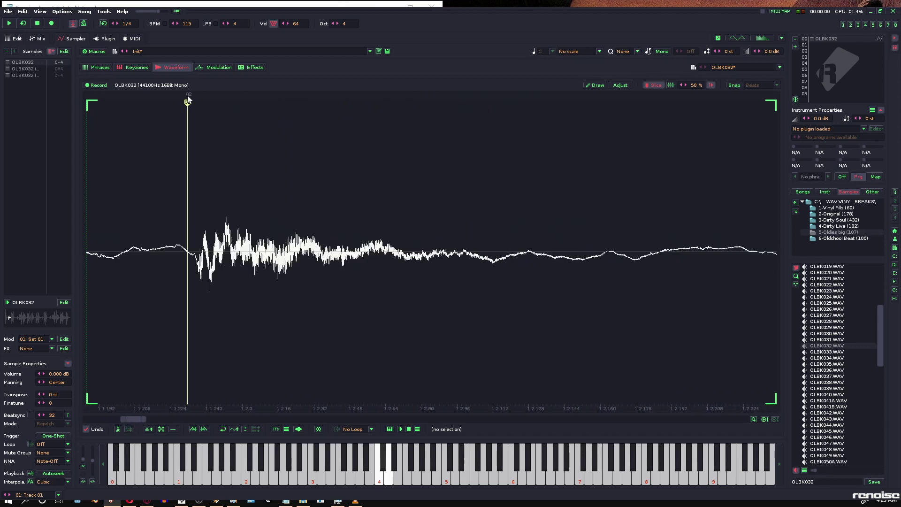
pyautogui.moveTo(187, 103); pyautogui.dragTo(203, 104)
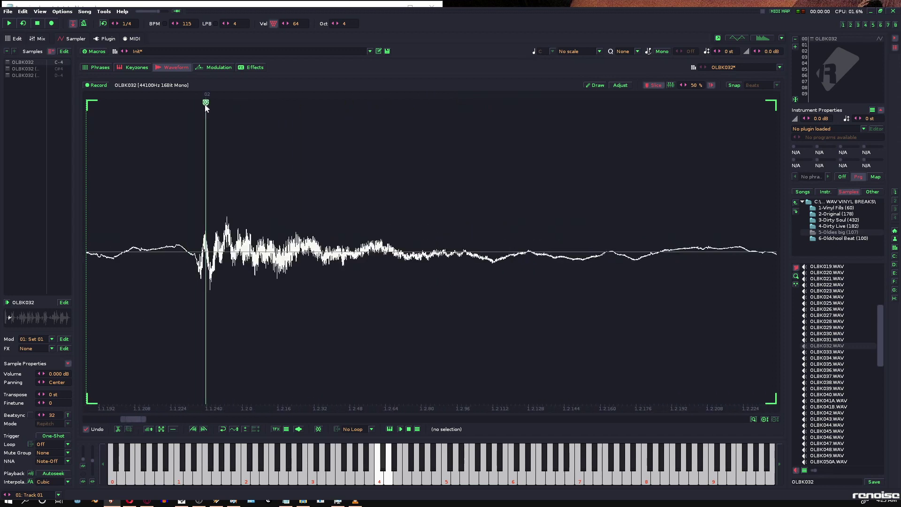
pyautogui.scroll(4, 206, 201)
pyautogui.moveTo(341, 102); pyautogui.dragTo(333, 107)
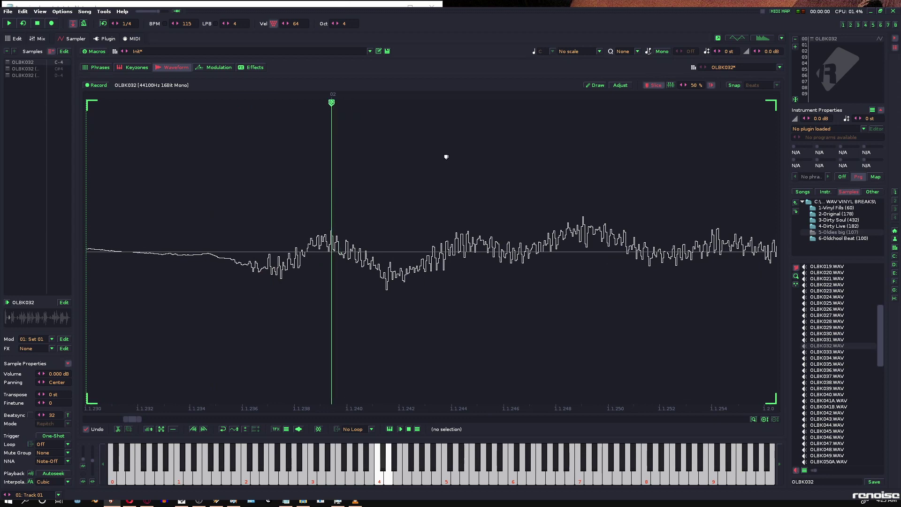
pyautogui.scroll(-4, 445, 158)
pyautogui.scroll(-3, 310, 214)
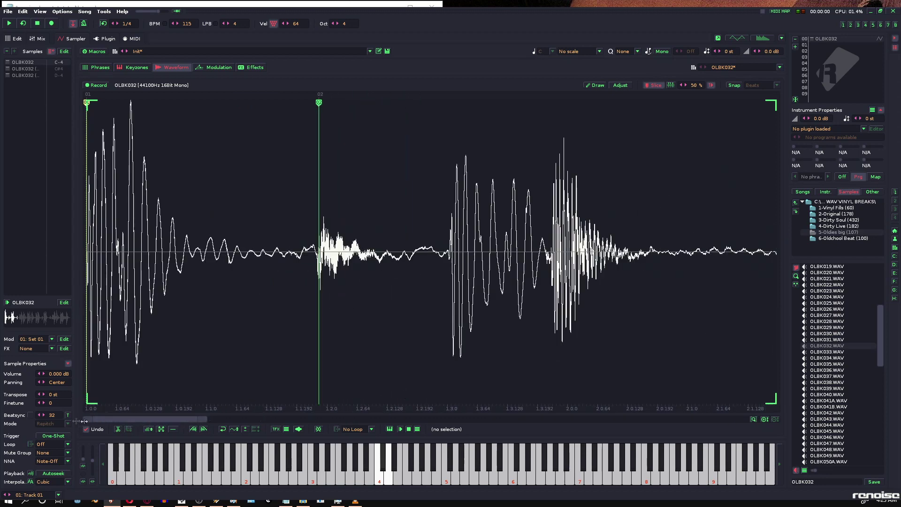
# Move slice marker 01 onto the first waveform peak, off the zero crossing, and audition the first slice.
pyautogui.moveTo(207, 420); pyautogui.dragTo(109, 420)
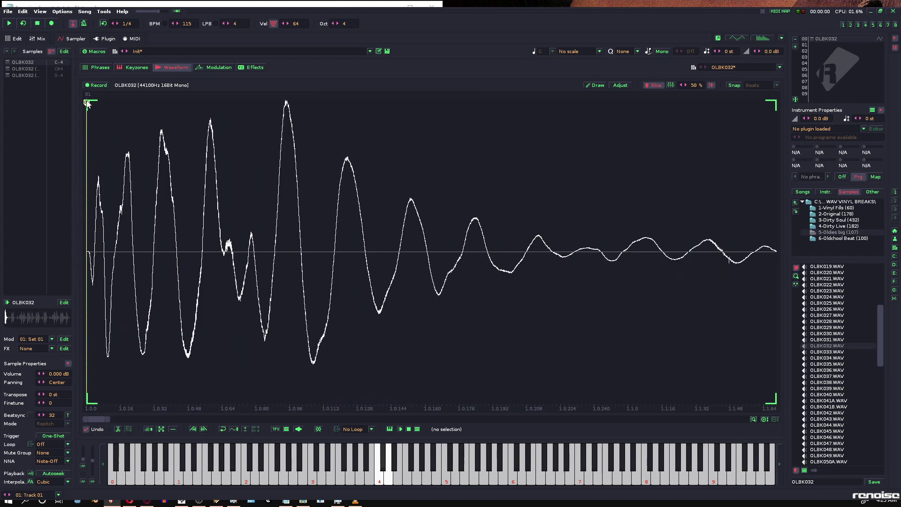
pyautogui.moveTo(88, 103); pyautogui.dragTo(97, 102)
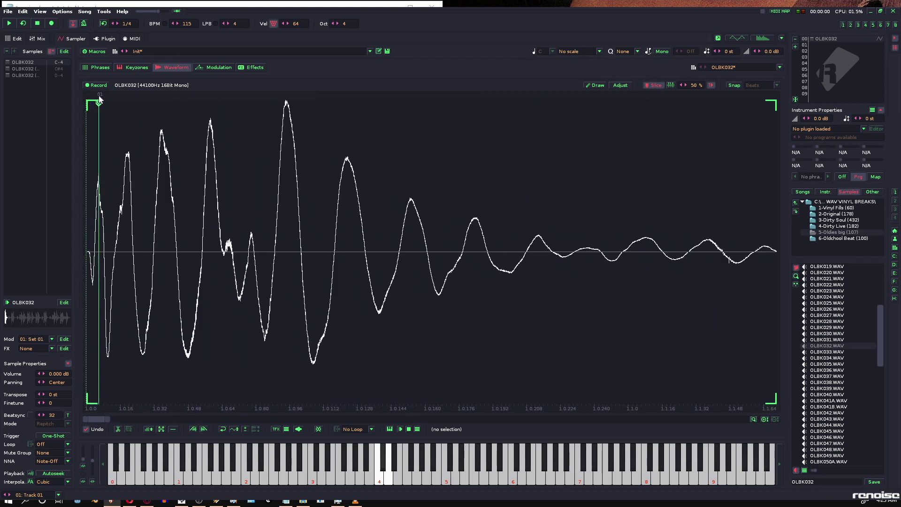
pyautogui.click(101, 98)
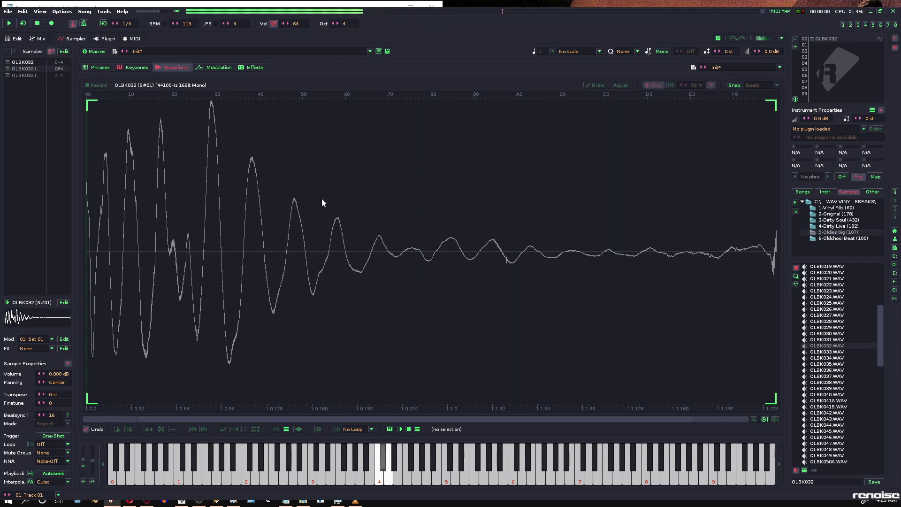
pyautogui.press('s')
pyautogui.press('s')
pyautogui.click(16, 41)
pyautogui.click(70, 40)
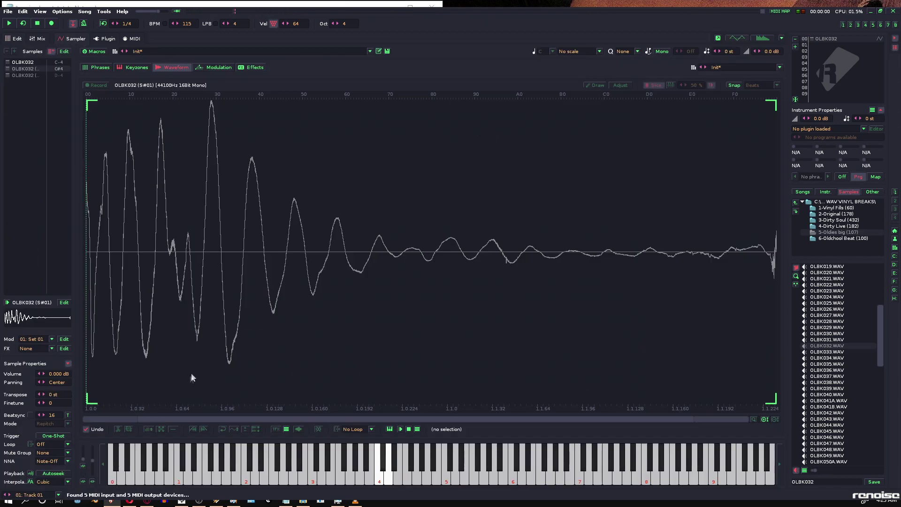
# Return to the full sample and move slice marker 01 back to the very start of the waveform.
pyautogui.press('z')
pyautogui.moveTo(105, 419); pyautogui.dragTo(88, 430)
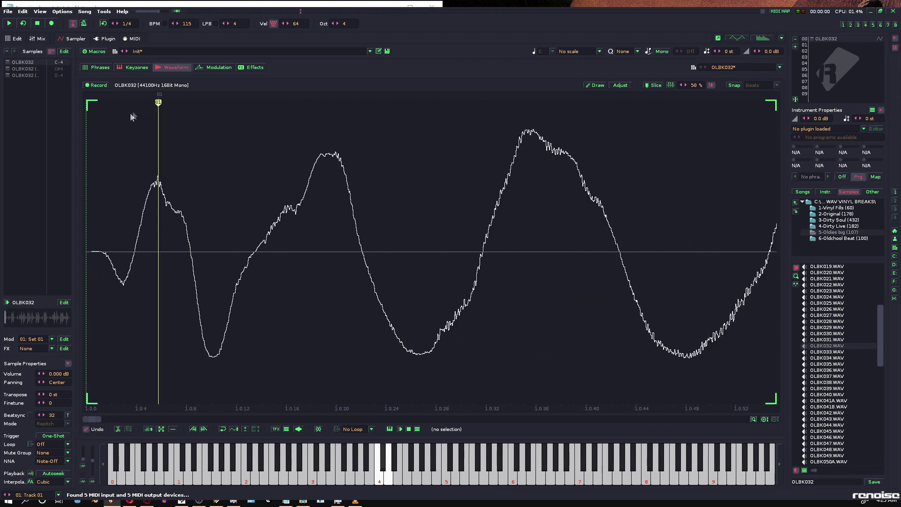
pyautogui.moveTo(159, 104); pyautogui.dragTo(58, 114)
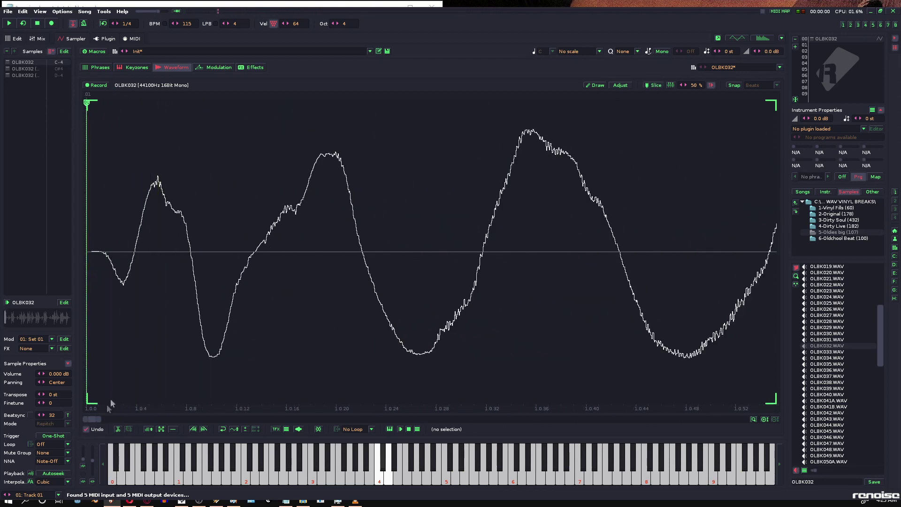
# Move slice marker 02 back to a zero crossing in the first hit's tail and audition the first slice.
pyautogui.moveTo(99, 419); pyautogui.dragTo(171, 419)
pyautogui.scroll(5, 396, 141)
pyautogui.moveTo(399, 105)
pyautogui.mouseDown()
pyautogui.moveTo(340, 127)
pyautogui.moveTo(209, 148)
pyautogui.mouseUp()
pyautogui.scroll(4, 198, 194)
pyautogui.press('s')
pyautogui.press('s')
pyautogui.press('s')
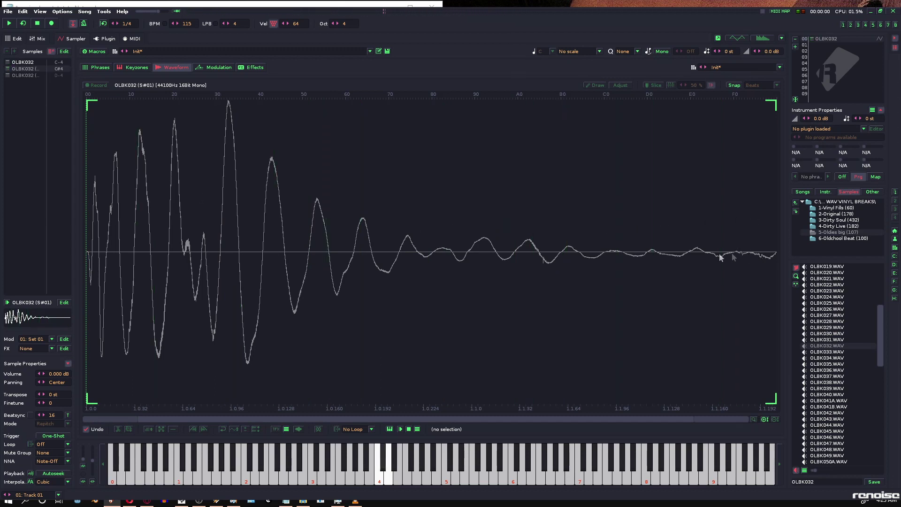
# Move slice marker 02 earlier in the first hit's tail, to the zero crossing at about 1.1.89, and audition the shortened slice.
pyautogui.click(23, 62)
pyautogui.scroll(-7, 155, 211)
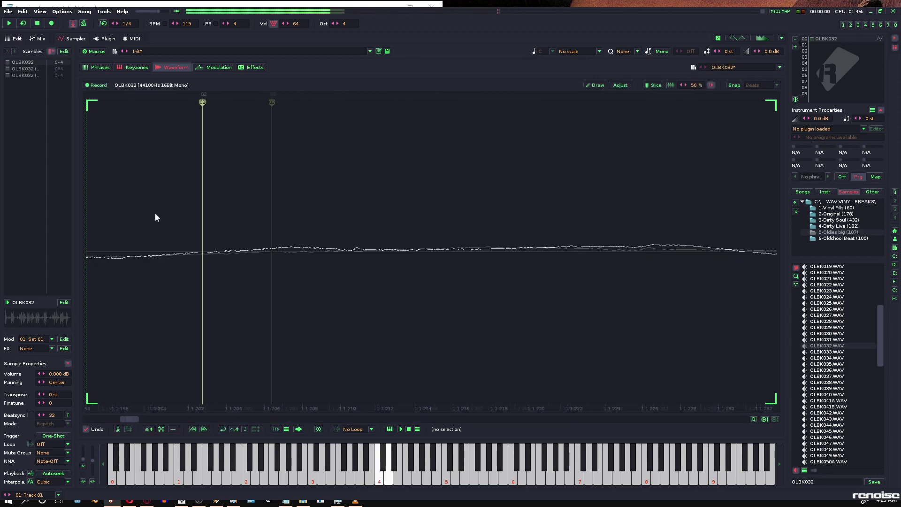
pyautogui.moveTo(121, 420); pyautogui.dragTo(101, 420)
pyautogui.moveTo(520, 118); pyautogui.dragTo(329, 123)
pyautogui.scroll(5, 320, 173)
pyautogui.scroll(3, 384, 173)
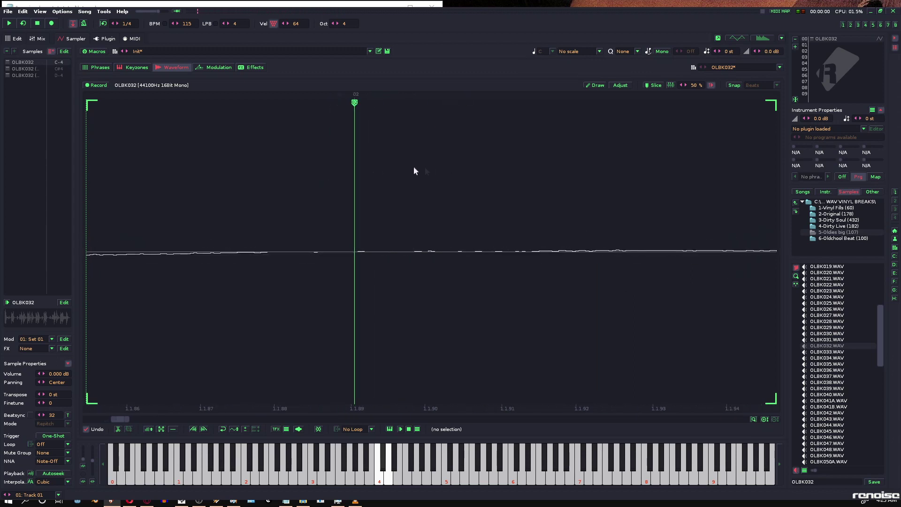
pyautogui.doubleClick(372, 177)
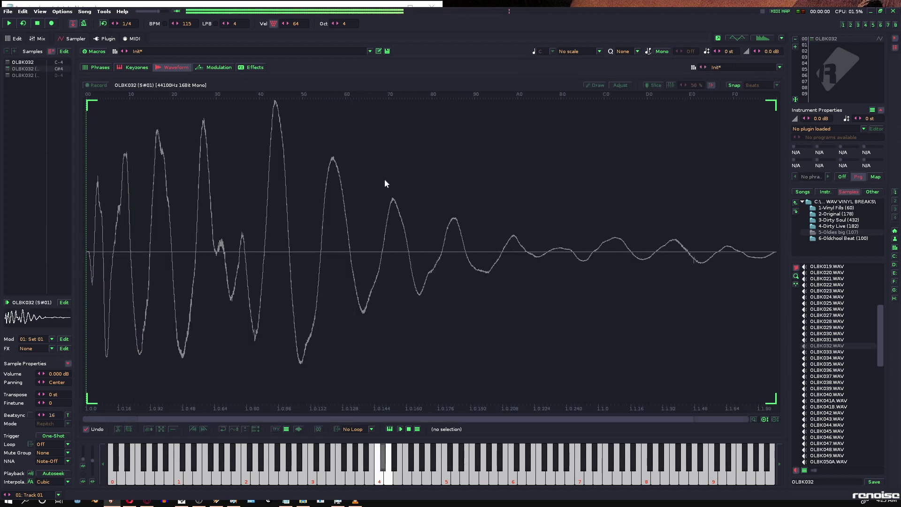
pyautogui.doubleClick(319, 196)
# Return to the full sample, audition its slices, and turn on slice marker placement.
pyautogui.scroll(-8, 286, 223)
pyautogui.scroll(3, 157, 257)
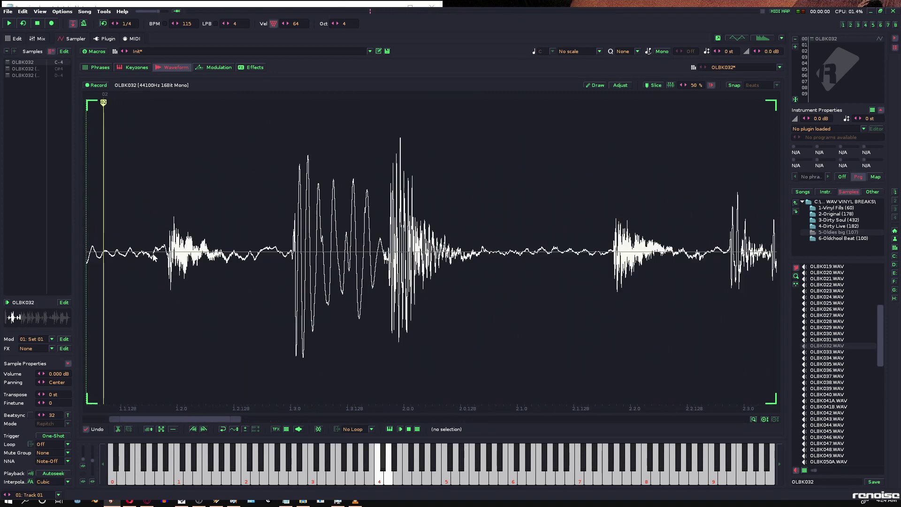
pyautogui.press('s')
pyautogui.press('z')
pyautogui.click(646, 85)
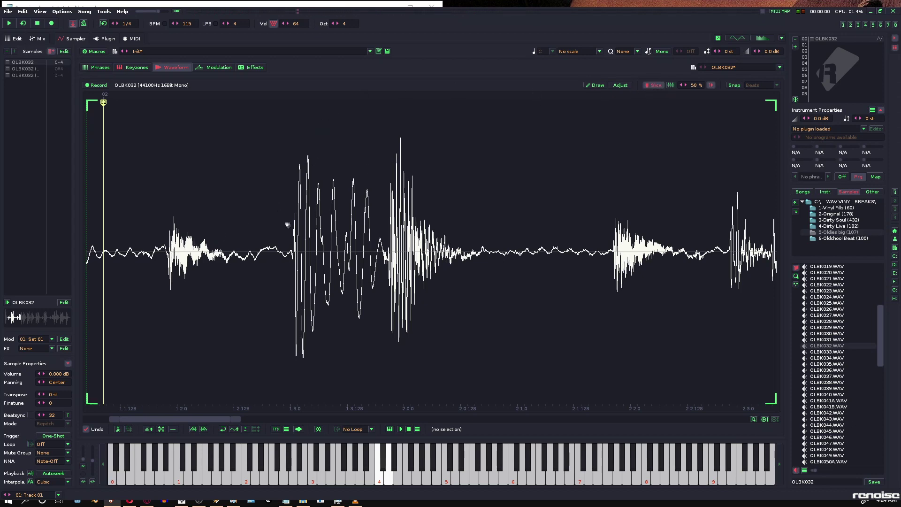
# Add a slice marker on the zero crossing just before the second large drum hit, at about 1.3.2.
pyautogui.scroll(2, 282, 230)
pyautogui.scroll(2, 263, 234)
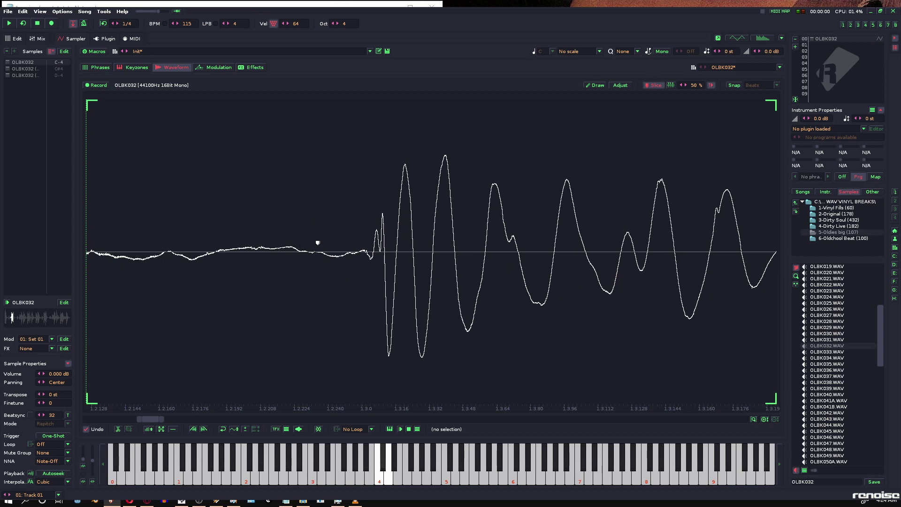
pyautogui.scroll(-3, 263, 233)
pyautogui.scroll(5, 210, 257)
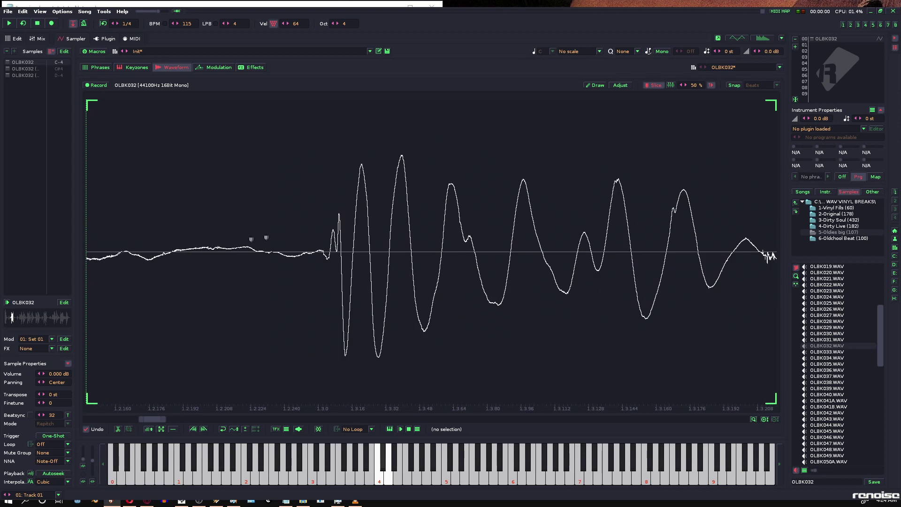
pyautogui.scroll(2, 282, 239)
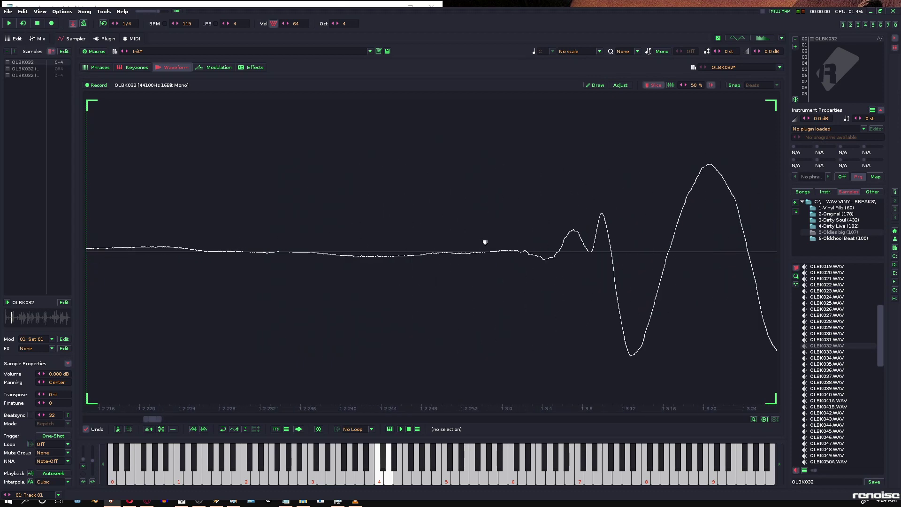
pyautogui.scroll(1, 486, 242)
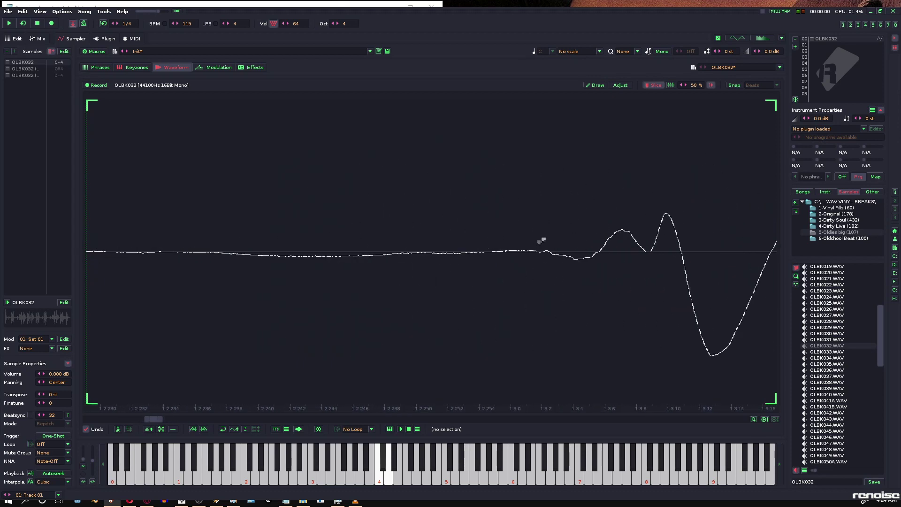
pyautogui.scroll(2, 541, 241)
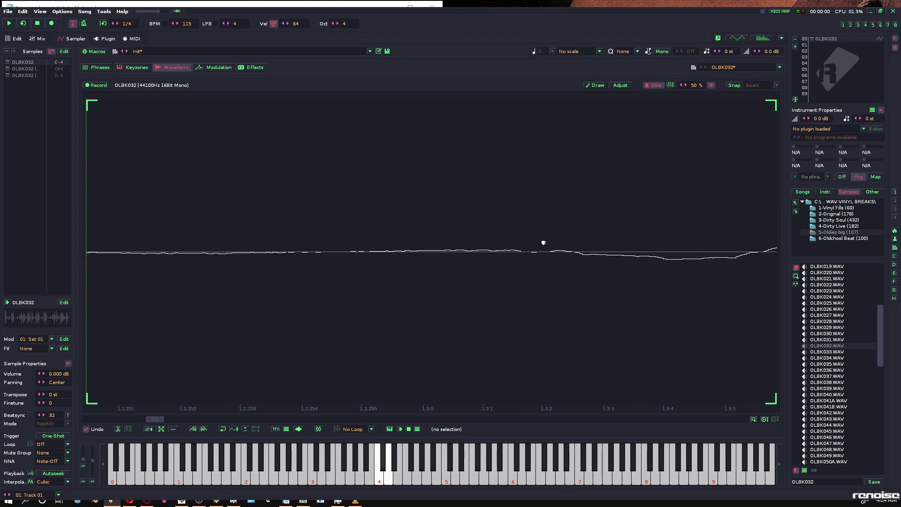
pyautogui.scroll(2, 544, 243)
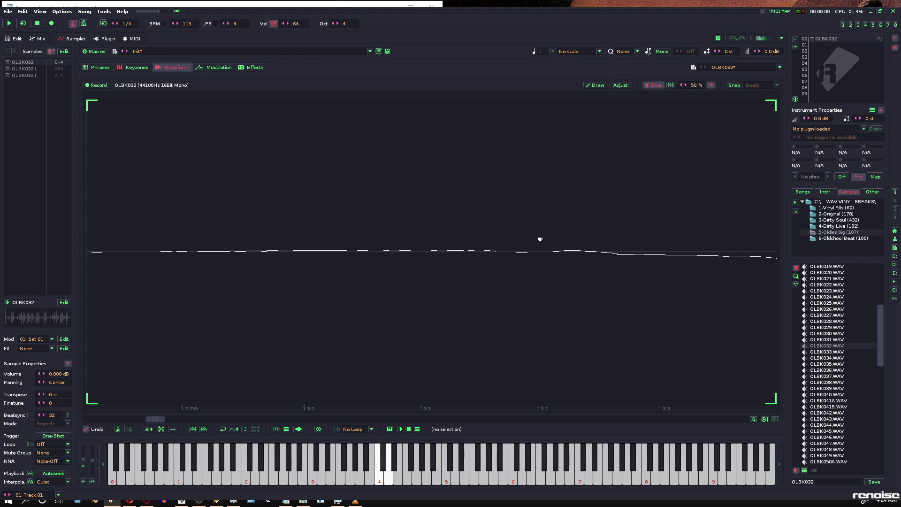
pyautogui.click(541, 239)
# Add a slice marker on the zero crossing ahead of the loud hit before 2.0.0, at about 1.3.210.
pyautogui.scroll(-15, 540, 239)
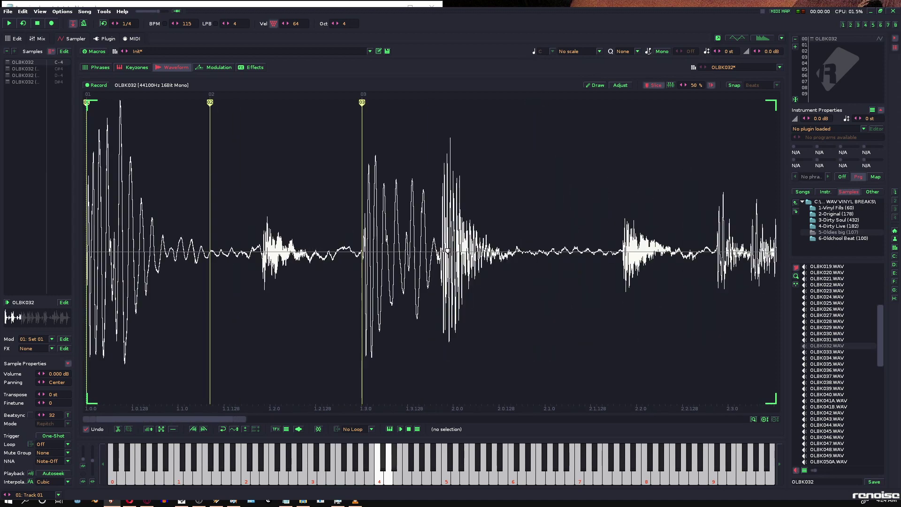
pyautogui.scroll(-3, 315, 240)
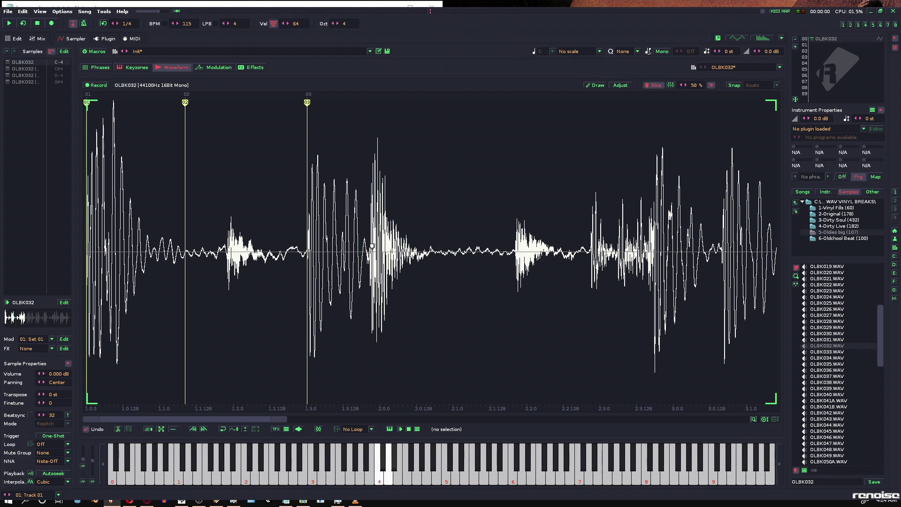
pyautogui.scroll(3, 369, 248)
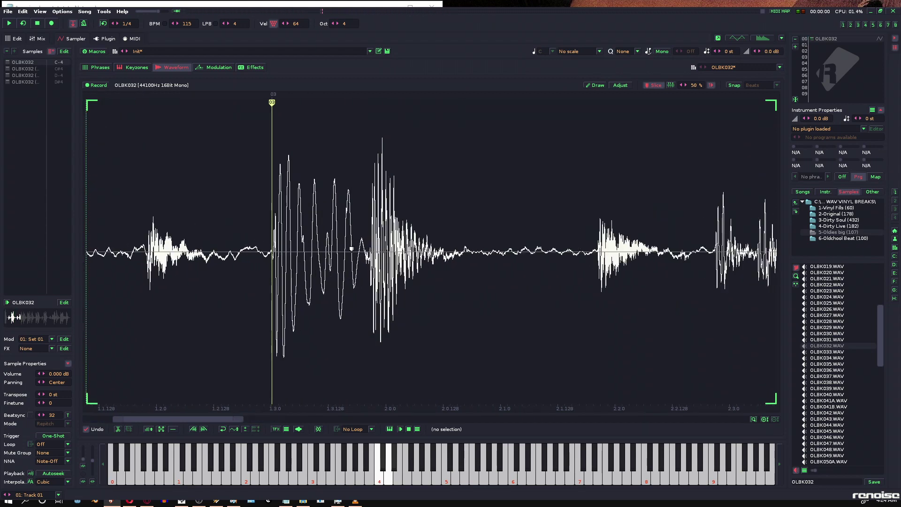
pyautogui.scroll(10, 380, 245)
pyautogui.scroll(3, 385, 242)
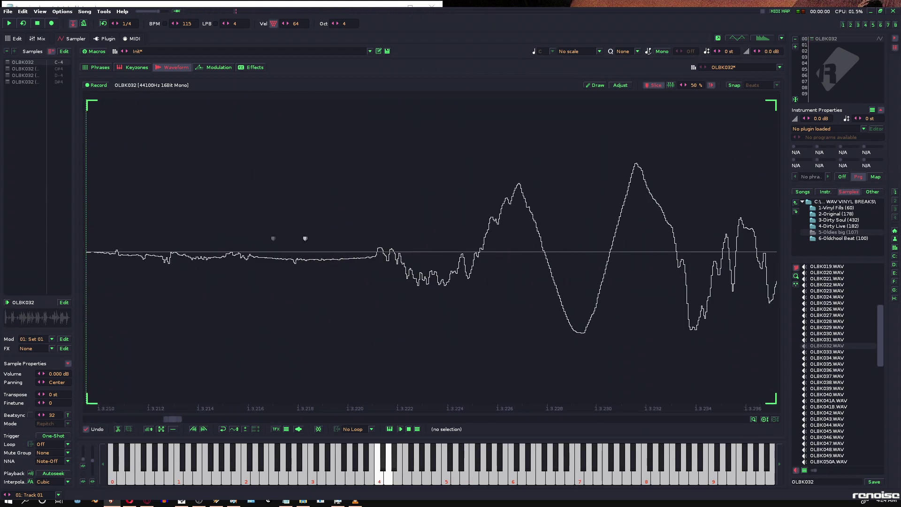
pyautogui.scroll(-2, 92, 241)
pyautogui.scroll(3, 92, 248)
pyautogui.scroll(7, 92, 247)
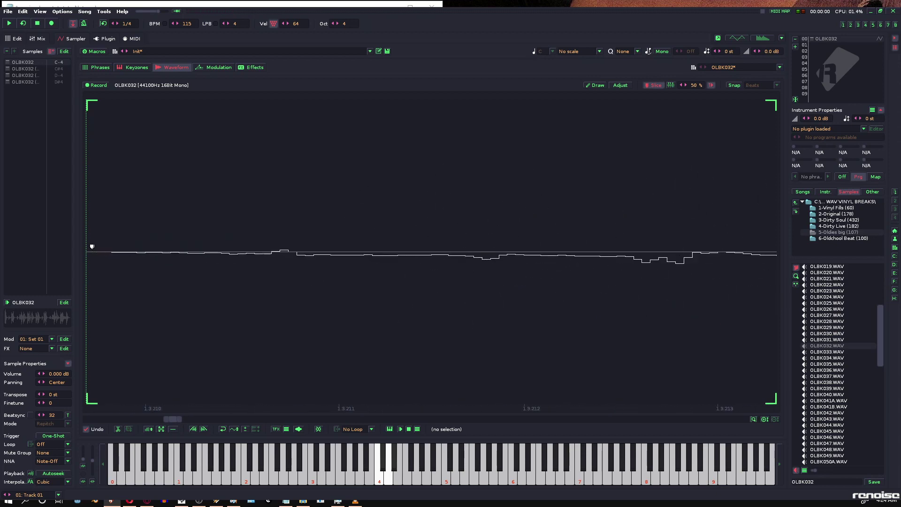
pyautogui.click(113, 238)
# Add a slice marker at the onset of the short quiet hit between 2.1.128 and 2.2.0.
pyautogui.scroll(-12, 185, 232)
pyautogui.scroll(-8, 311, 221)
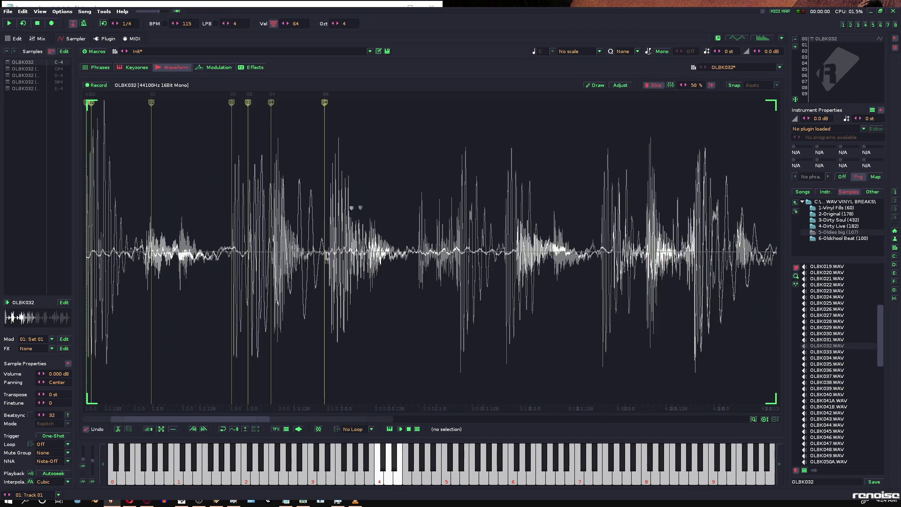
pyautogui.scroll(15, 363, 243)
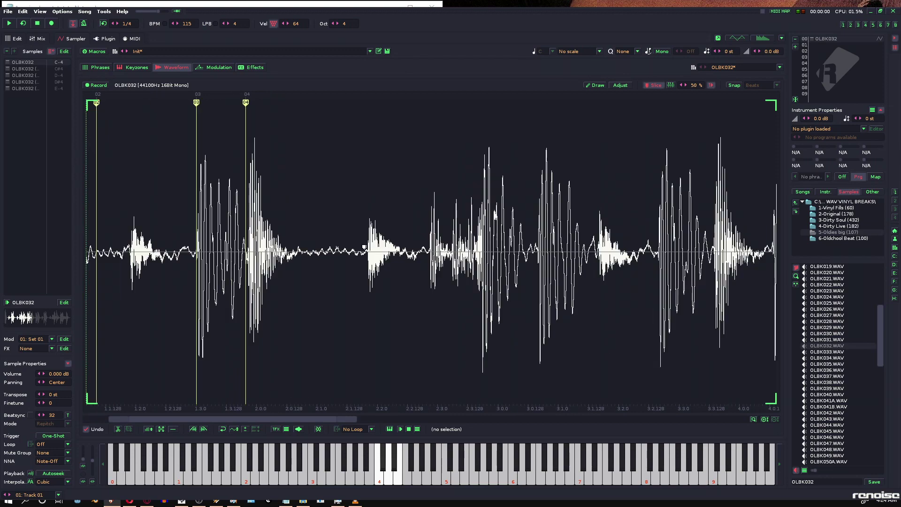
pyautogui.click(279, 241)
# Add a slice marker at the onset of the following hit, shortly before 2.3.0.
pyautogui.scroll(-8, 301, 233)
pyautogui.scroll(-5, 315, 234)
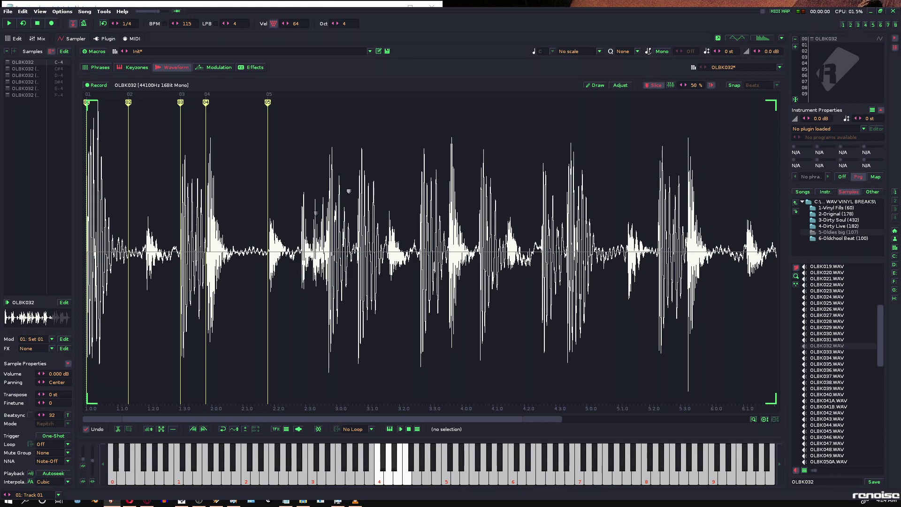
pyautogui.scroll(15, 268, 243)
pyautogui.click(268, 243)
# Audition the full break from several points around the last two slice markers and the large hit before 3.0.0.
pyautogui.scroll(-12, 268, 243)
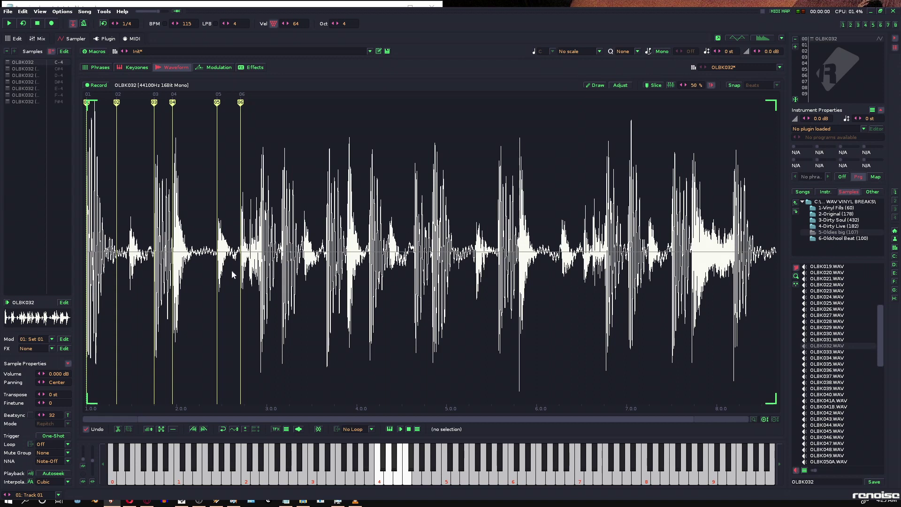
pyautogui.click(228, 290)
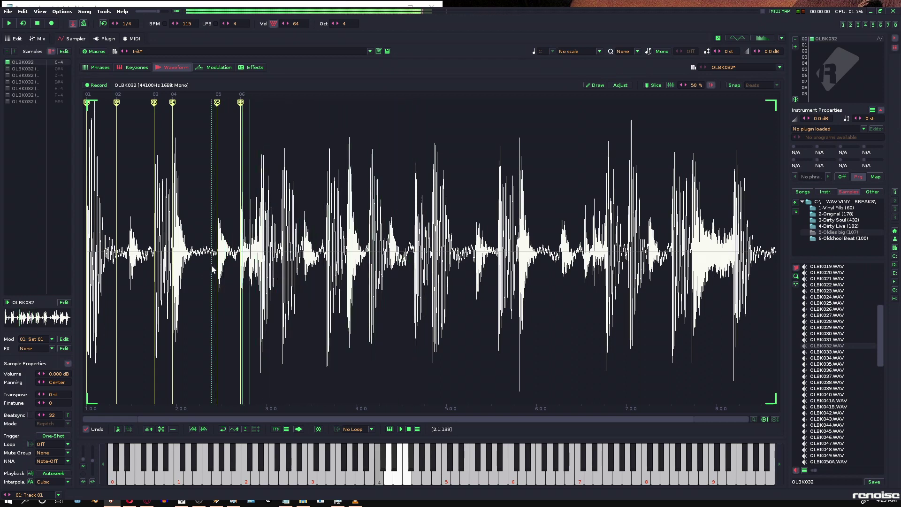
pyautogui.click(254, 265)
pyautogui.click(238, 260)
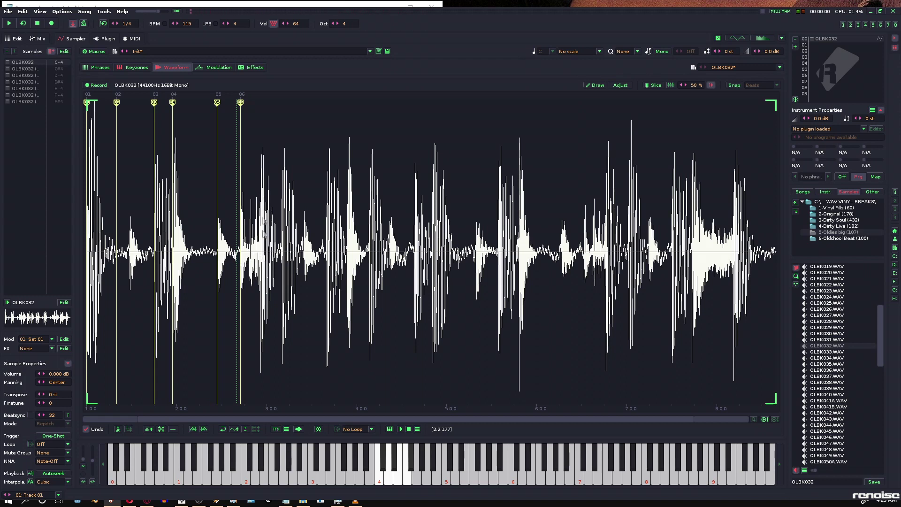
pyautogui.click(257, 261)
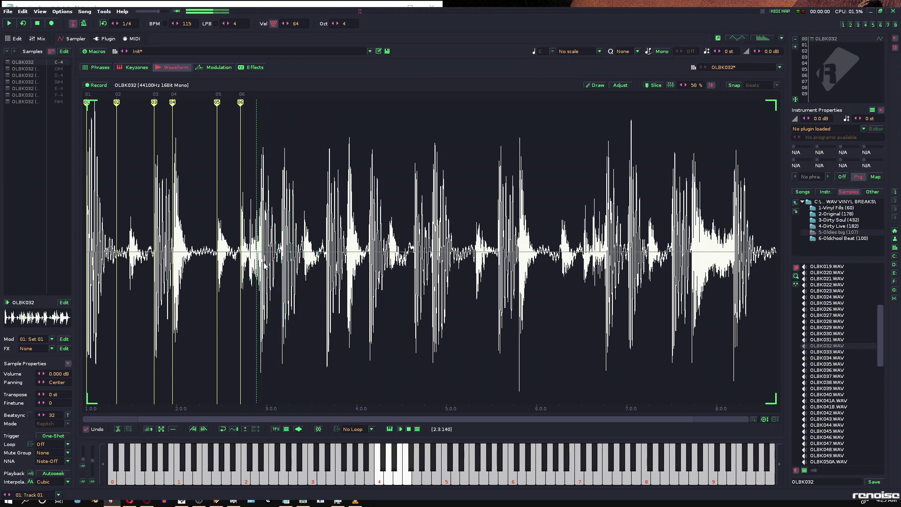
pyautogui.click(262, 269)
# Locate the start of the large hit before 3.0.0 and add a slice marker at its onset, near 2.3.166.
pyautogui.scroll(6, 262, 269)
pyautogui.click(369, 256)
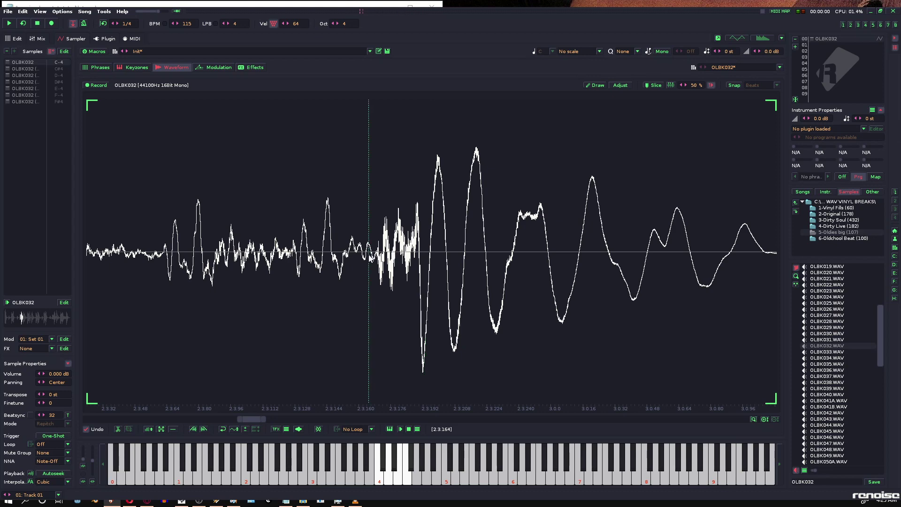
pyautogui.scroll(8, 370, 251)
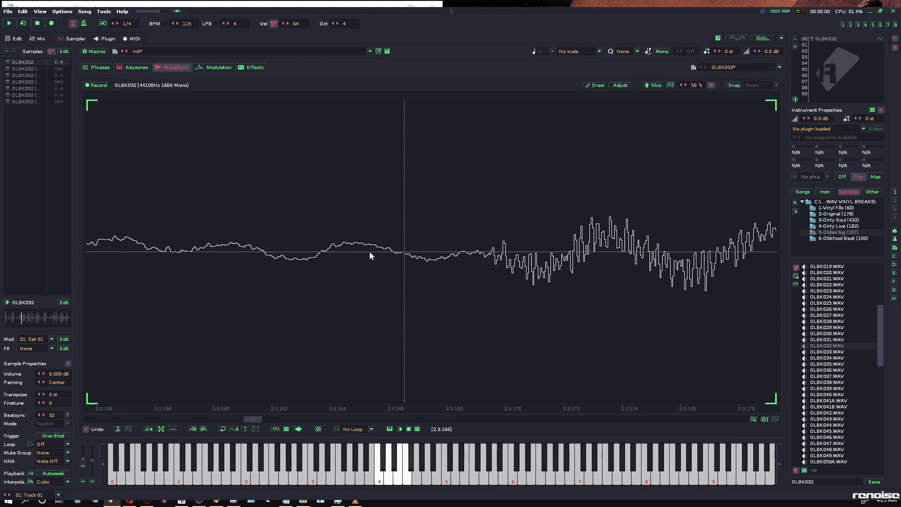
pyautogui.scroll(2, 386, 253)
pyautogui.click(587, 250)
# Add a slice marker on the zero crossing ahead of the large hit after 3.0.0, at about 3.0.147.
pyautogui.scroll(-12, 590, 239)
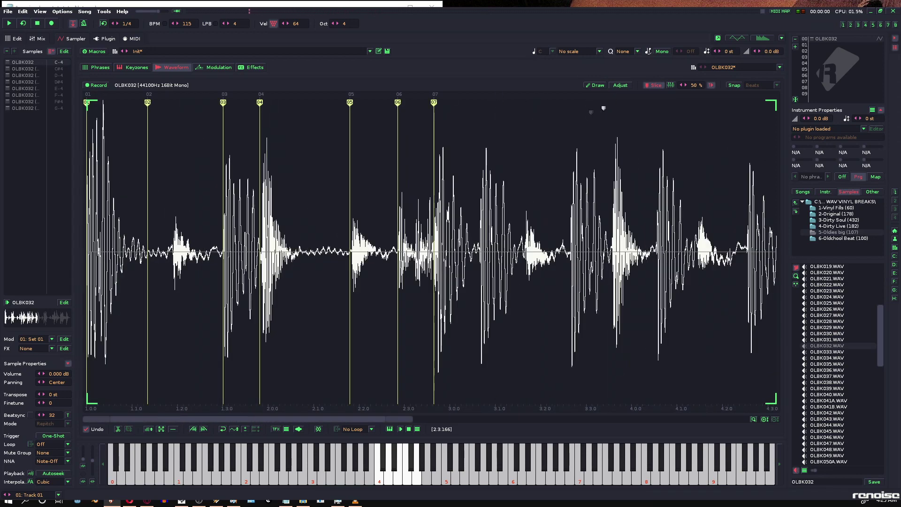
pyautogui.scroll(-3, 271, 247)
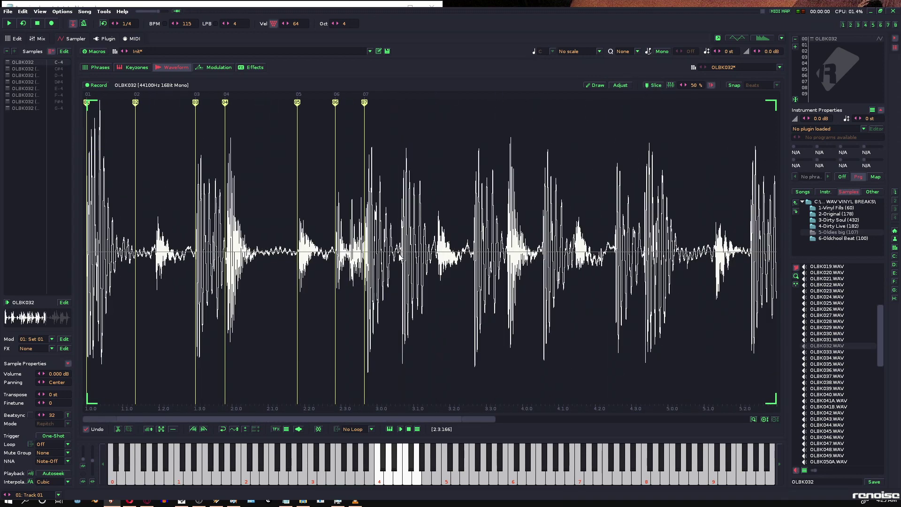
pyautogui.scroll(20, 288, 236)
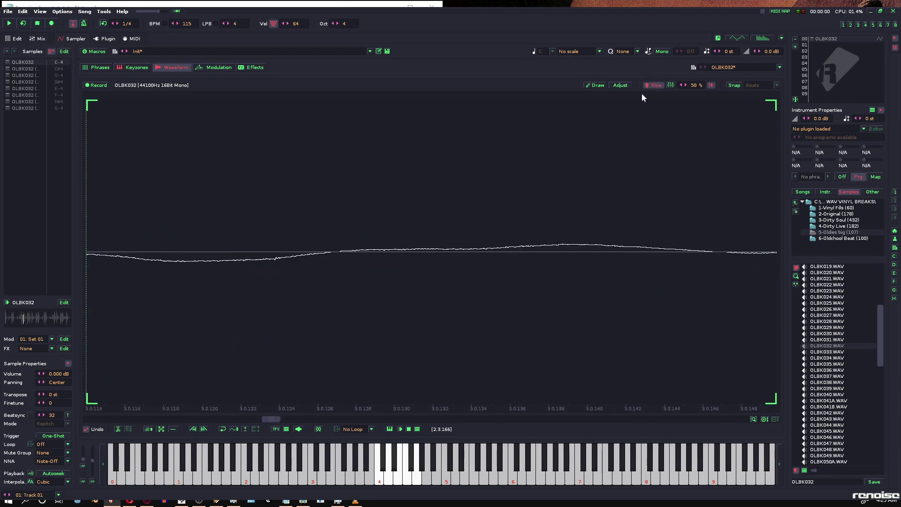
# Add slice markers before the short hit near 3.1.128 and the large hit near 3.2.168.
pyautogui.scroll(-12, 492, 216)
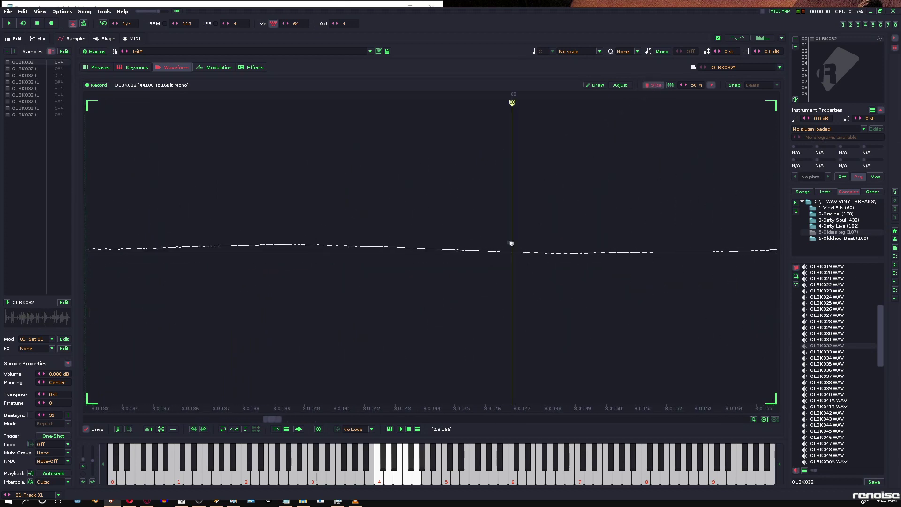
pyautogui.doubleClick(429, 239)
pyautogui.scroll(20, 429, 239)
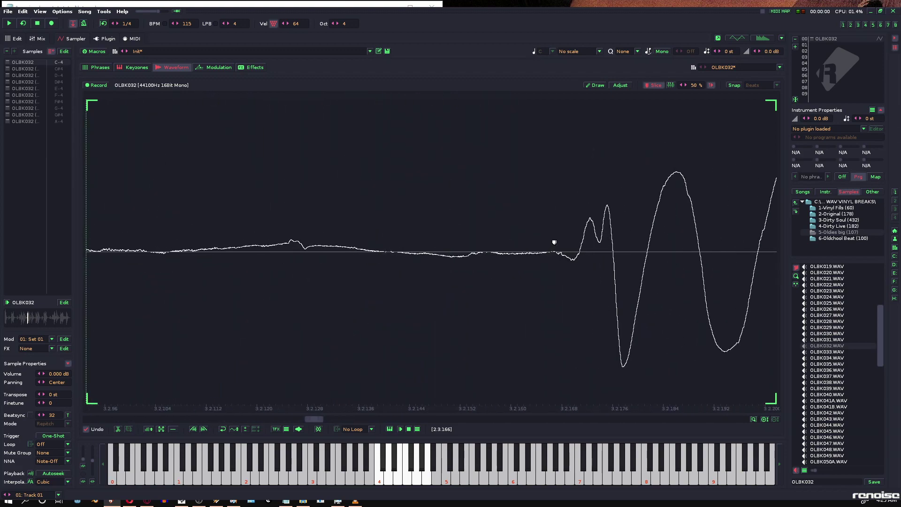
pyautogui.doubleClick(574, 241)
# Add a slice marker on the zero crossing ahead of the loud hit before 4.0.0, at about 3.3.137.
pyautogui.scroll(-20, 573, 241)
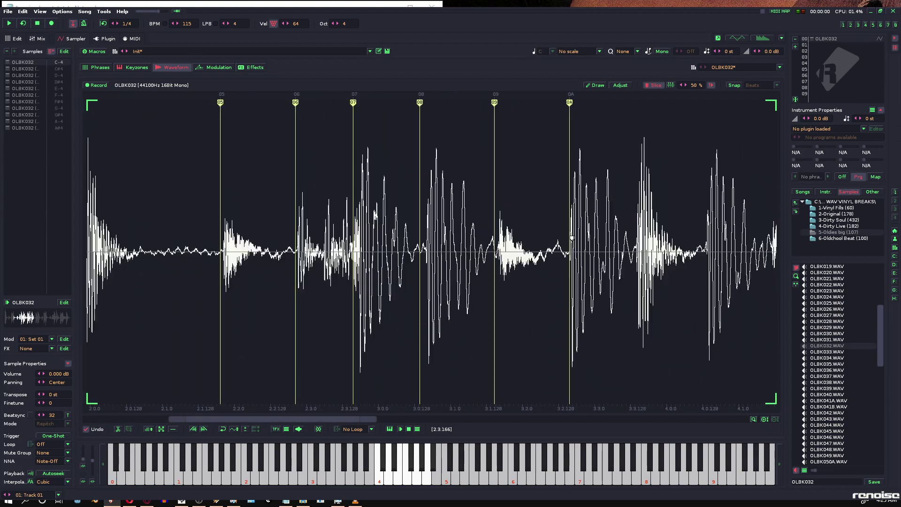
pyautogui.scroll(20, 361, 242)
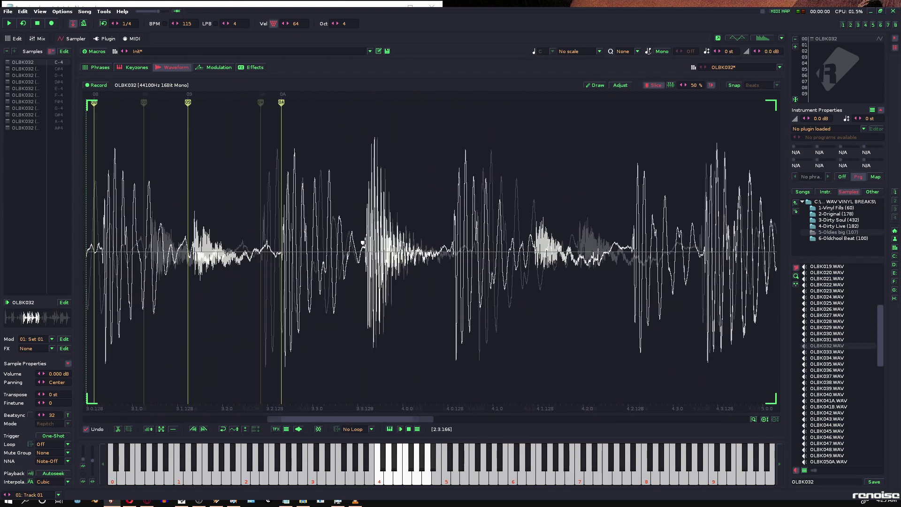
pyautogui.scroll(3, 324, 240)
pyautogui.doubleClick(245, 243)
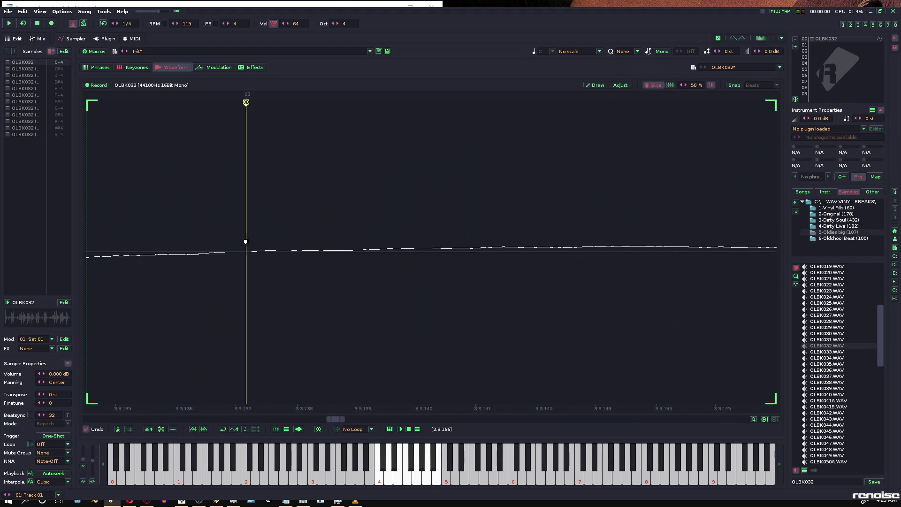
# Add a slice marker before the large hit near 4.0.143 and nudge it slightly earlier onto the zero crossing.
pyautogui.scroll(-20, 246, 243)
pyautogui.scroll(6, 490, 245)
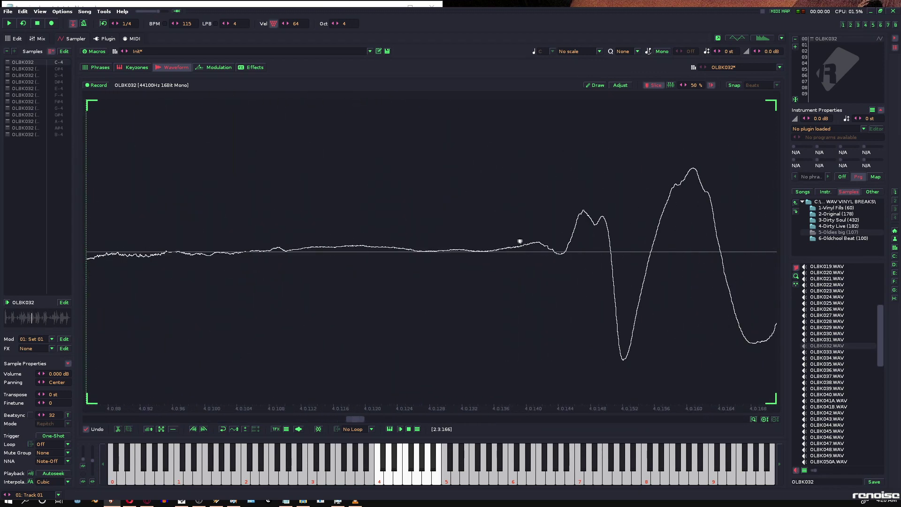
pyautogui.scroll(8, 443, 246)
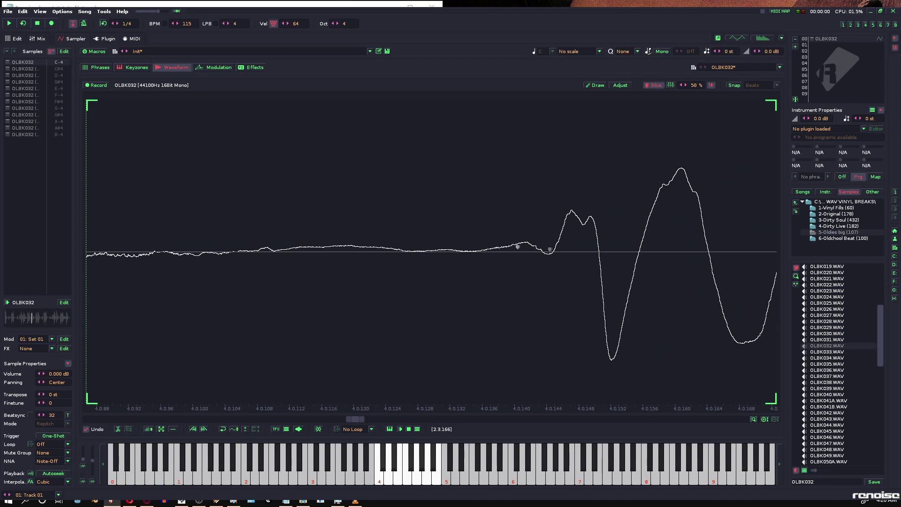
pyautogui.doubleClick(511, 242)
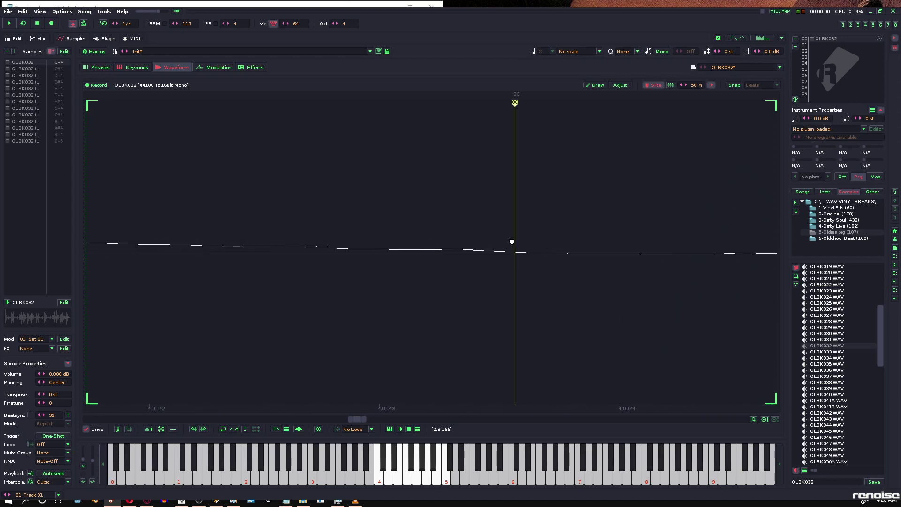
pyautogui.moveTo(515, 103); pyautogui.dragTo(504, 103)
# Add a slice marker at the onset of the next short hit, at about 4.1.120.
pyautogui.scroll(-15, 500, 173)
pyautogui.scroll(9, 517, 245)
pyautogui.scroll(10, 517, 245)
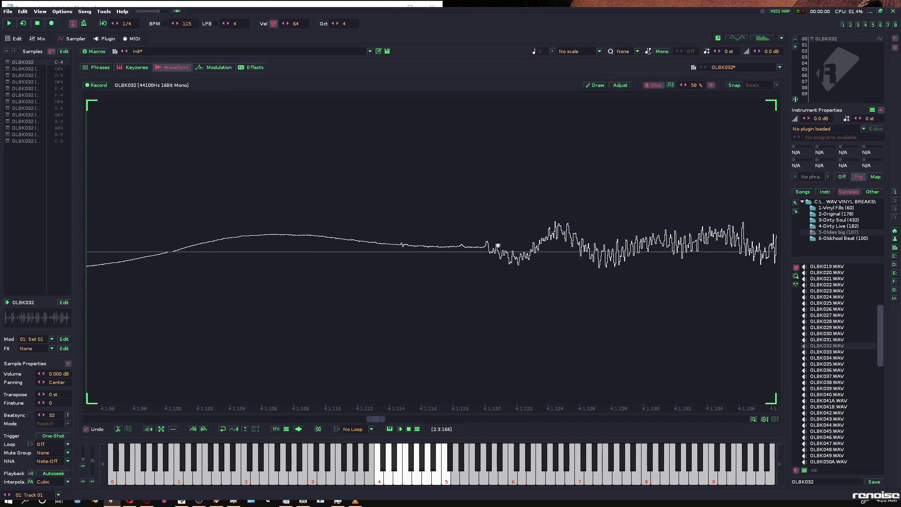
pyautogui.doubleClick(460, 244)
pyautogui.scroll(-15, 460, 244)
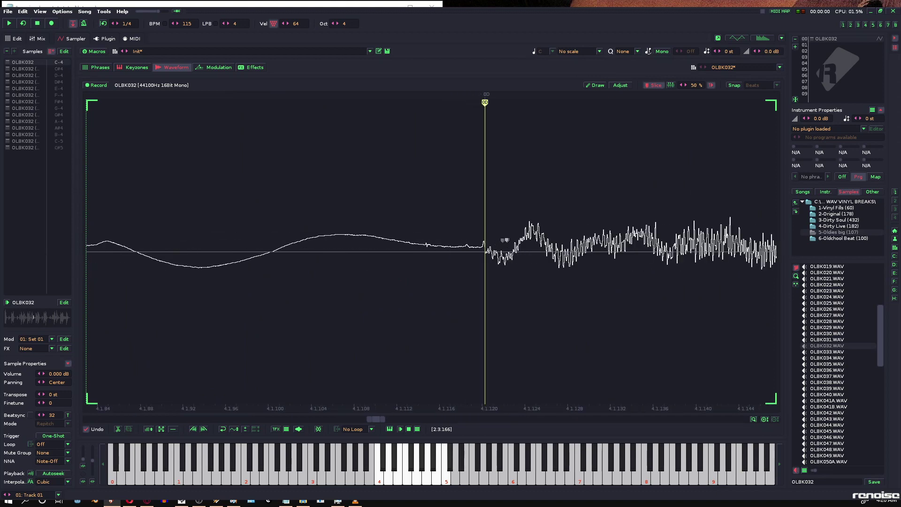
# Add a slice marker on the zero crossing before the hit at about 4.2.140.
pyautogui.scroll(10, 459, 246)
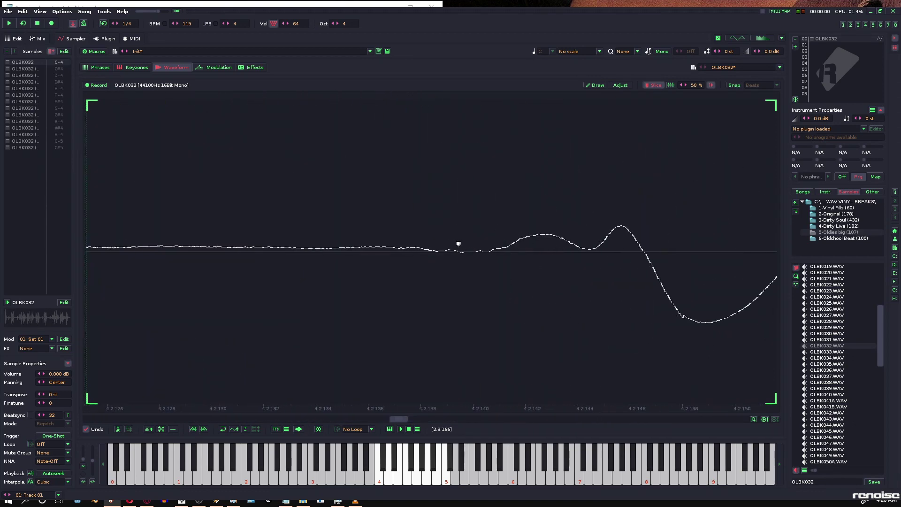
pyautogui.doubleClick(478, 246)
pyautogui.scroll(-12, 478, 245)
pyautogui.scroll(-3, 529, 249)
# Continue adding slice markers on the zero crossings ahead of the following hits in the break.
pyautogui.scroll(10, 414, 241)
pyautogui.doubleClick(510, 242)
pyautogui.scroll(-12, 510, 241)
pyautogui.scroll(12, 509, 241)
pyautogui.doubleClick(510, 242)
pyautogui.scroll(-12, 509, 241)
pyautogui.scroll(4, 510, 241)
pyautogui.scroll(6, 510, 241)
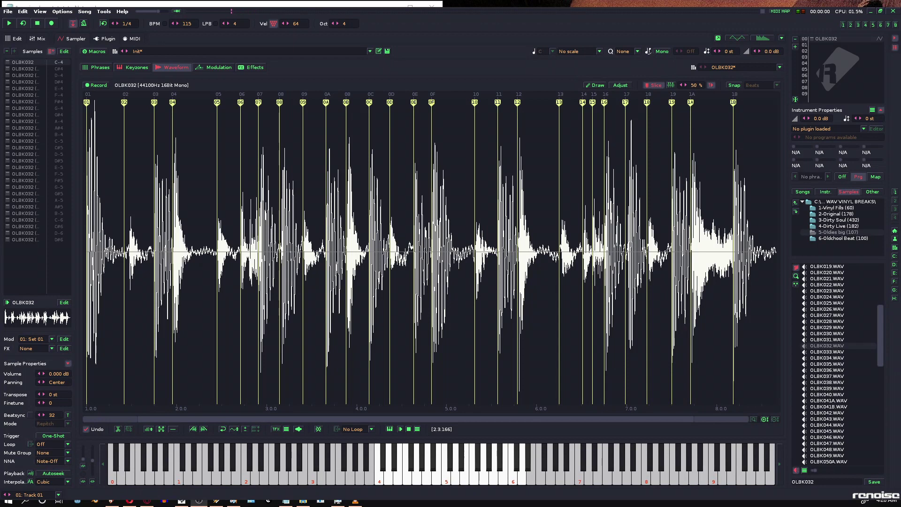
# Audition the slices from C#4 up to B-4 and view how they are mapped across the keys.
pyautogui.click(351, 24)
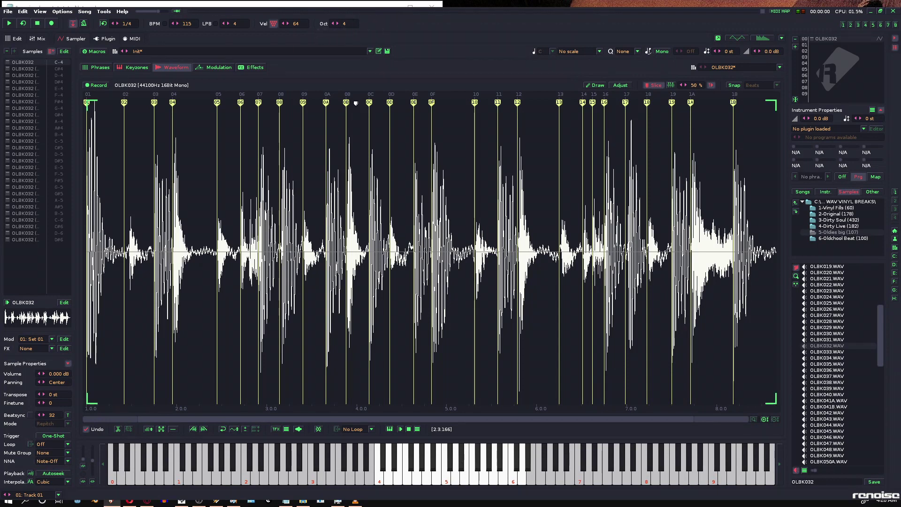
pyautogui.press('s')
pyautogui.press('x')
pyautogui.press('d')
pyautogui.press('c')
pyautogui.press('v')
pyautogui.press('g')
pyautogui.press('b')
pyautogui.press('h')
pyautogui.press('n')
pyautogui.press('j')
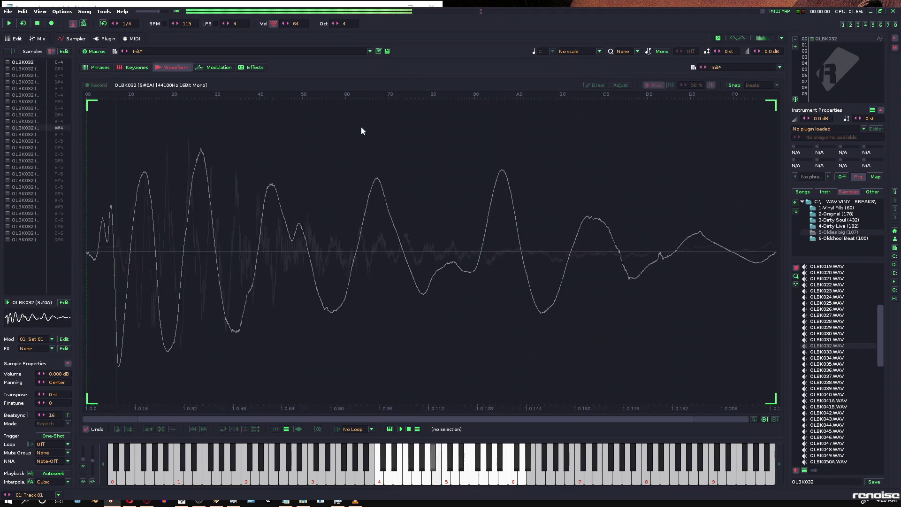
pyautogui.press('m')
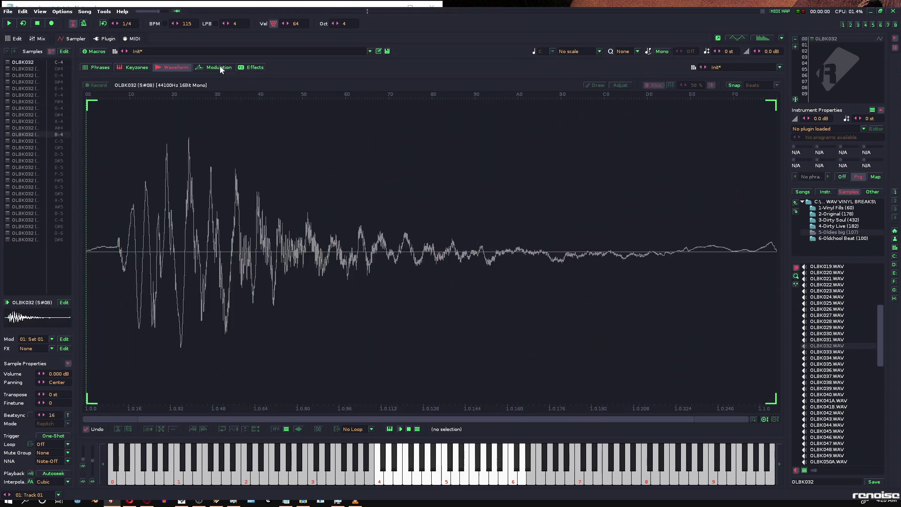
pyautogui.click(144, 68)
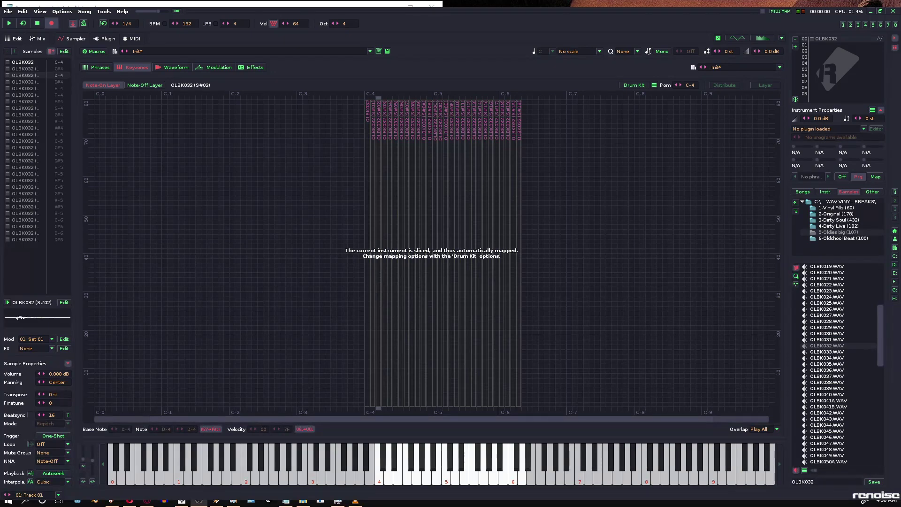
# Enter a sixteen-note sequence of slices C#4, D-4, D#4 and E-4 on every second line of Track 01 from row 00 to 30, and play it.
pyautogui.click(14, 39)
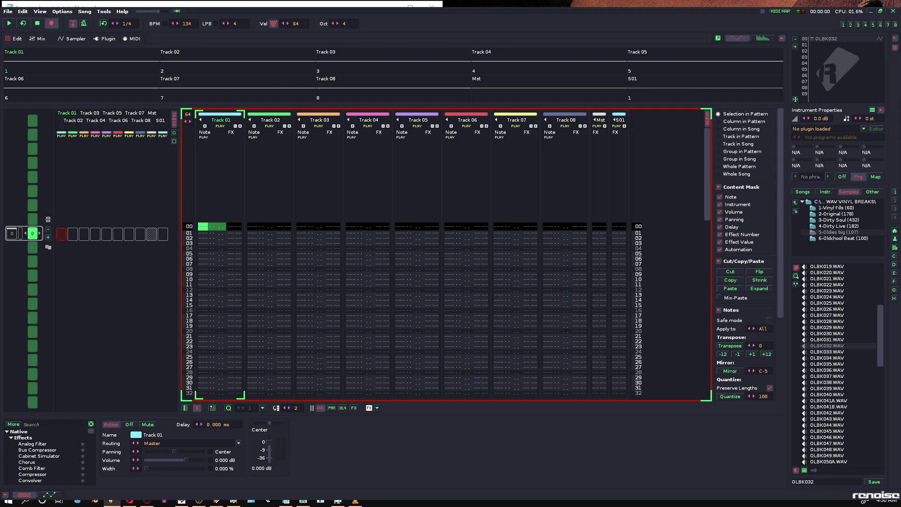
pyautogui.press('s')
pyautogui.press('x')
pyautogui.press('x')
pyautogui.press('x')
pyautogui.press('c')
pyautogui.press('x')
pyautogui.press('x')
pyautogui.press('s')
pyautogui.press('x')
pyautogui.press('x')
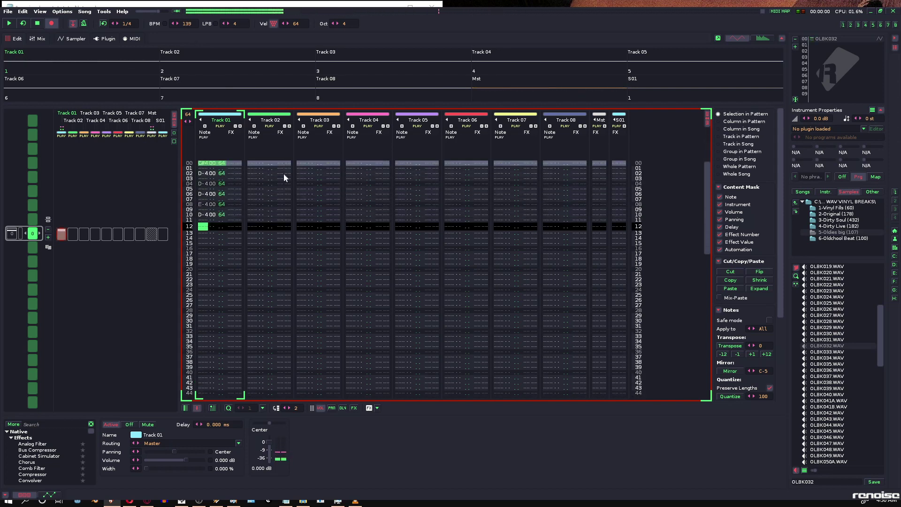
pyautogui.press('s')
pyautogui.press('x')
pyautogui.press('c')
pyautogui.press('d')
pyautogui.press('x')
pyautogui.press('s')
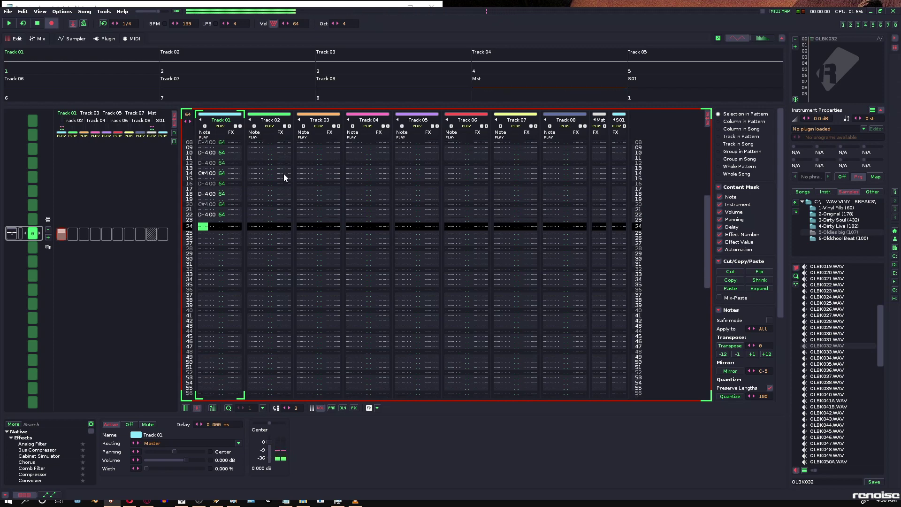
pyautogui.press('space')
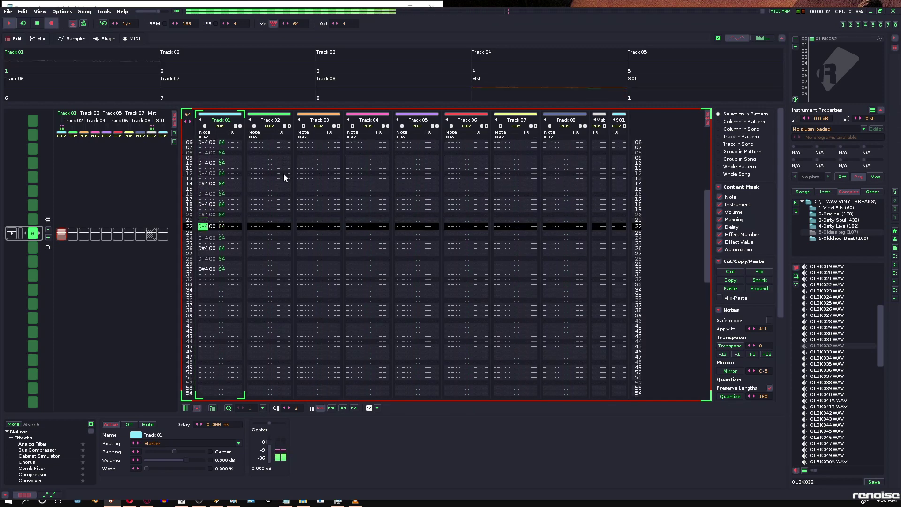
pyautogui.press('space')
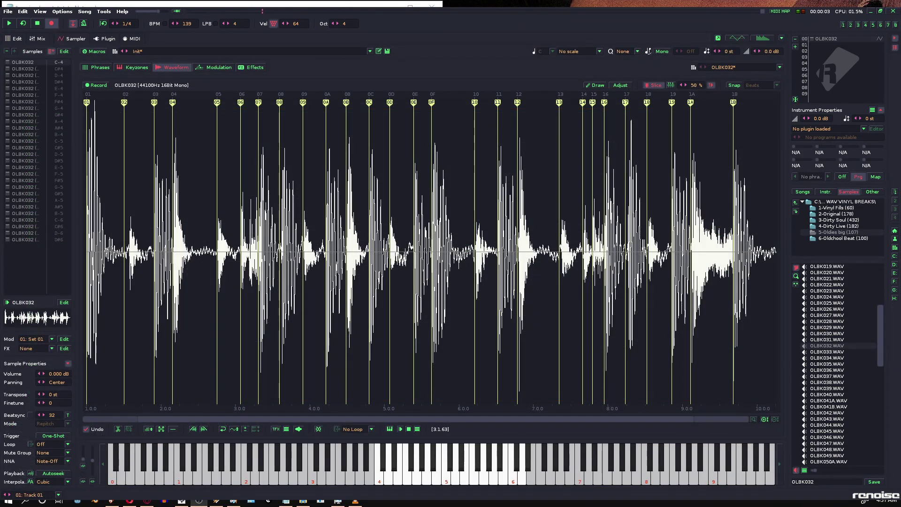
# Audition the first slice on C#4 and the full break on C-4.
pyautogui.click(353, 9)
pyautogui.press('s')
pyautogui.press('z')
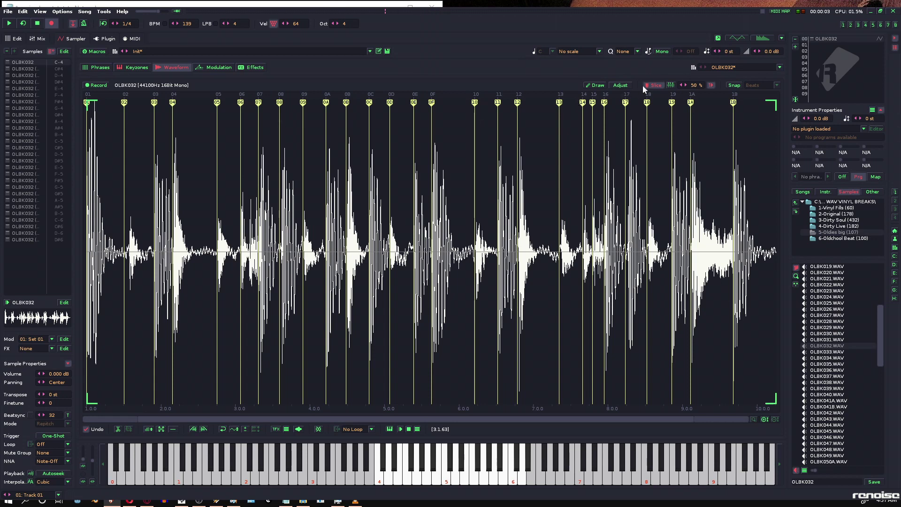
# Remove all slice markers from the OLBK032 waveform, working from the first to the last.
pyautogui.doubleClick(88, 103)
pyautogui.doubleClick(124, 103)
pyautogui.doubleClick(154, 104)
pyautogui.doubleClick(172, 103)
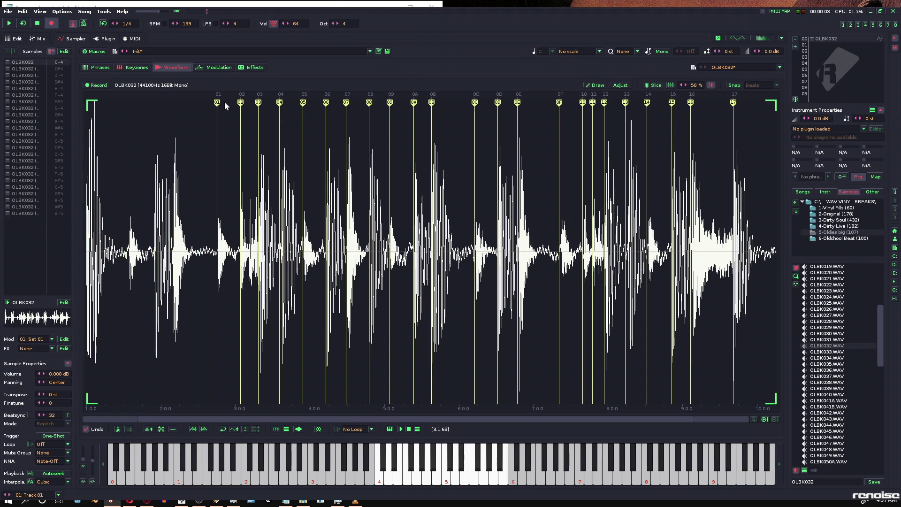
pyautogui.doubleClick(217, 103)
pyautogui.doubleClick(240, 104)
pyautogui.doubleClick(258, 103)
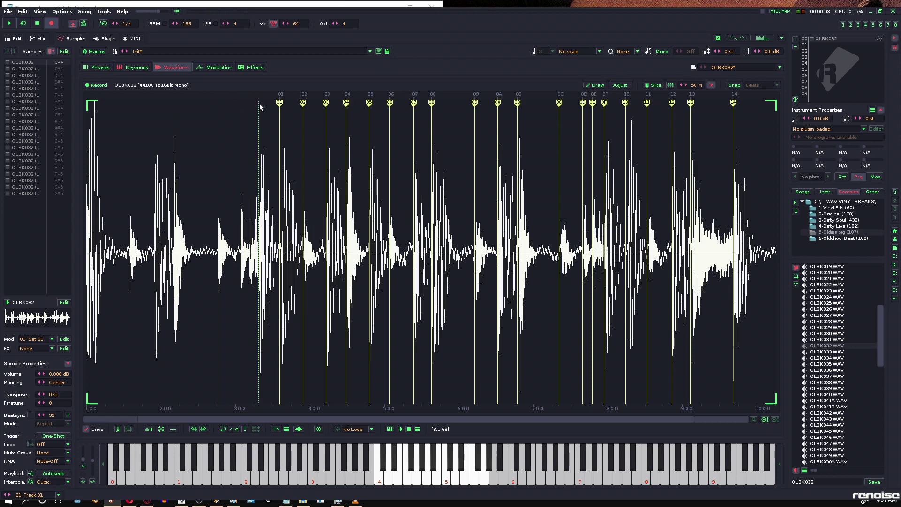
pyautogui.doubleClick(279, 102)
pyautogui.doubleClick(303, 103)
pyautogui.doubleClick(326, 103)
pyautogui.doubleClick(346, 103)
pyautogui.doubleClick(370, 102)
pyautogui.doubleClick(390, 102)
pyautogui.doubleClick(414, 103)
pyautogui.doubleClick(431, 103)
pyautogui.doubleClick(474, 102)
pyautogui.doubleClick(497, 103)
pyautogui.doubleClick(517, 102)
pyautogui.doubleClick(559, 103)
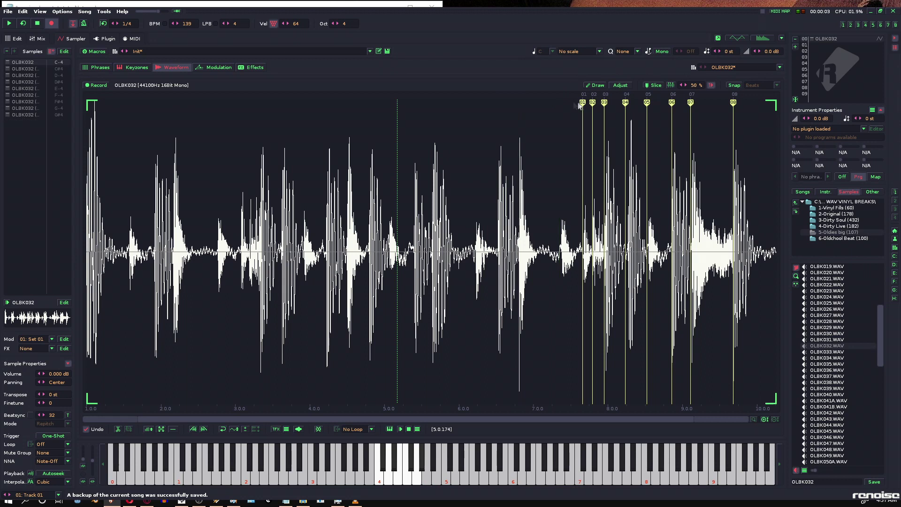
pyautogui.doubleClick(625, 102)
pyautogui.doubleClick(647, 103)
pyautogui.doubleClick(671, 103)
pyautogui.doubleClick(690, 103)
pyautogui.doubleClick(734, 103)
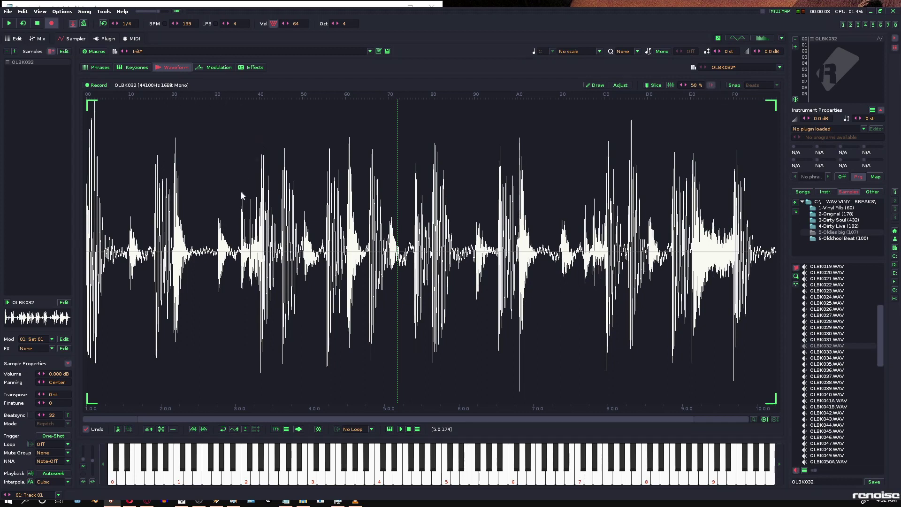
# Audition the unsliced break on C-4 from both the pattern editor and the sampler.
pyautogui.click(17, 38)
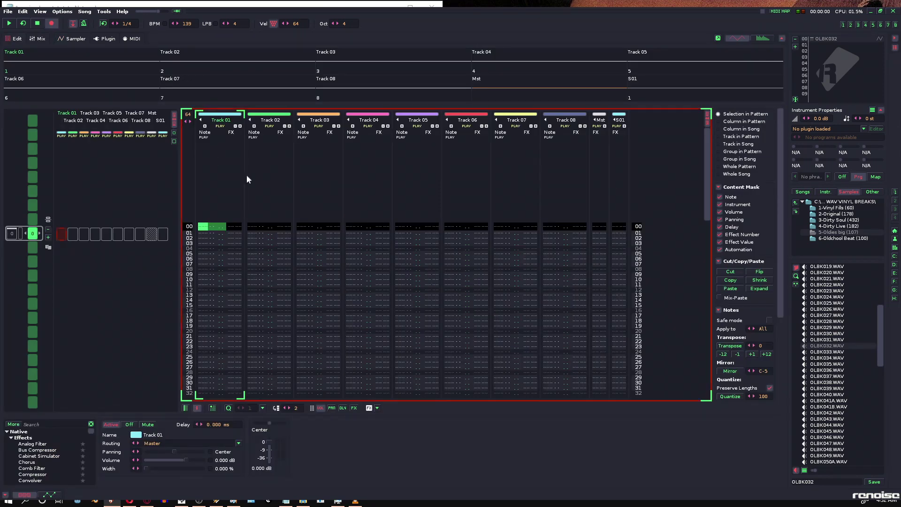
pyautogui.press('z')
pyautogui.press('F3')
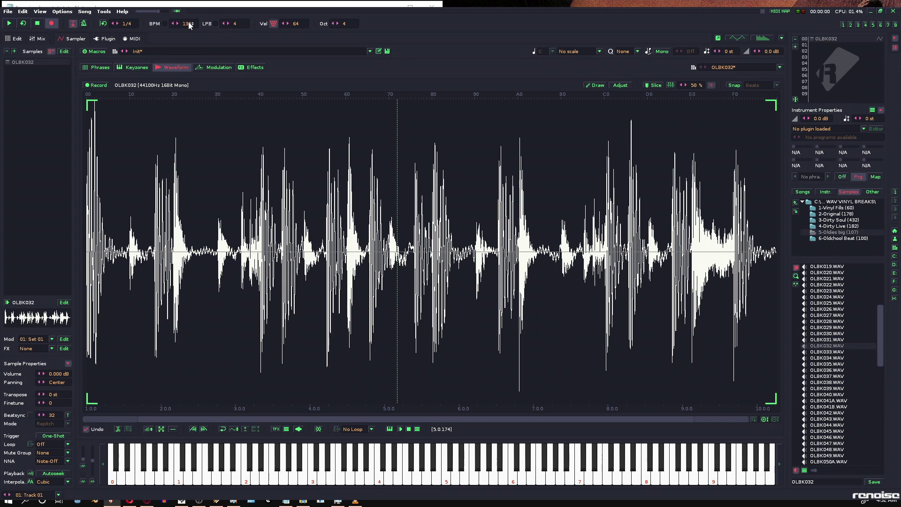
pyautogui.press('z')
pyautogui.click(14, 39)
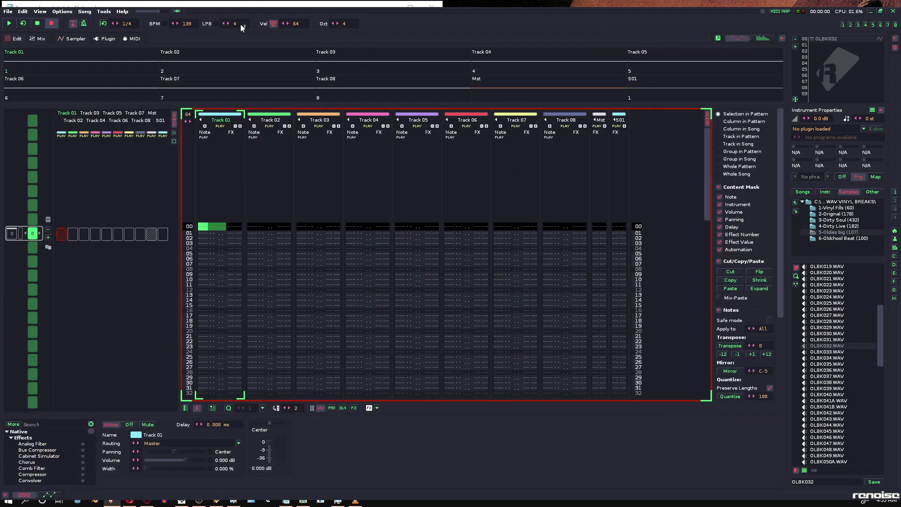
# Enable Beatsync for the OLBK032 sample.
pyautogui.click(199, 311)
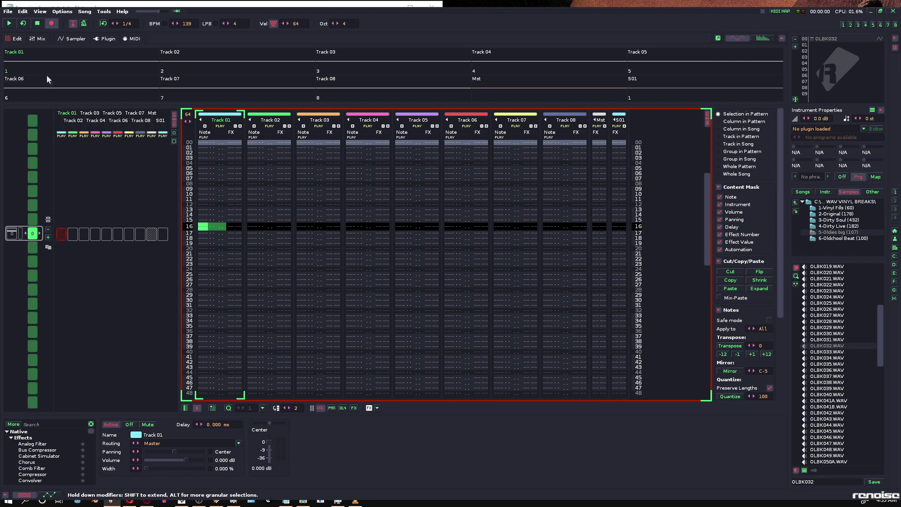
pyautogui.click(69, 38)
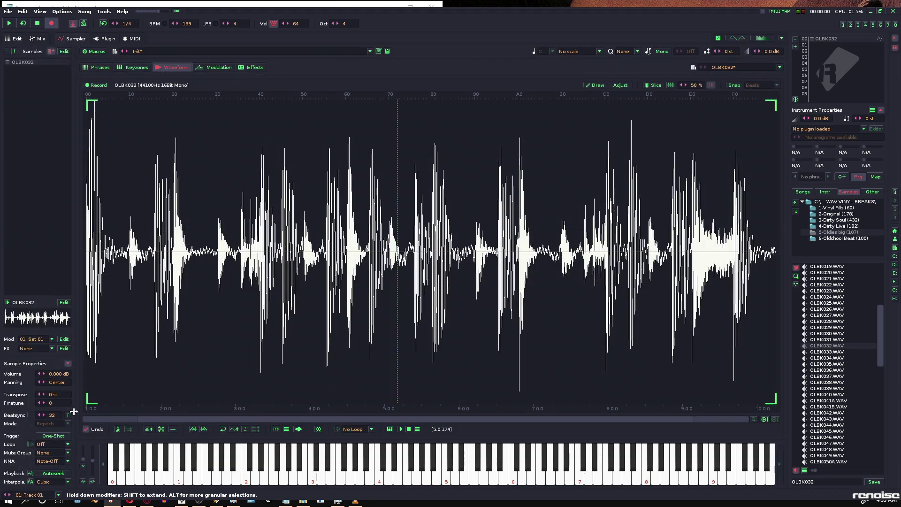
pyautogui.click(30, 415)
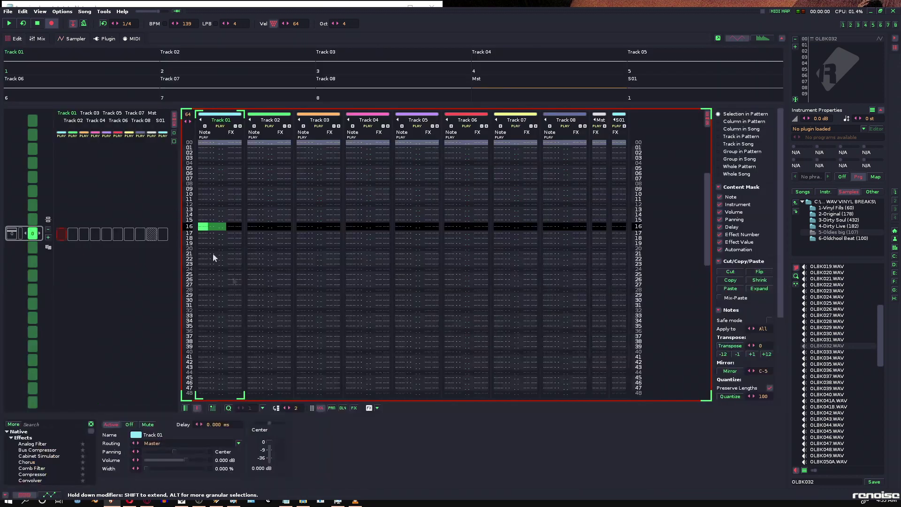
pyautogui.click(18, 38)
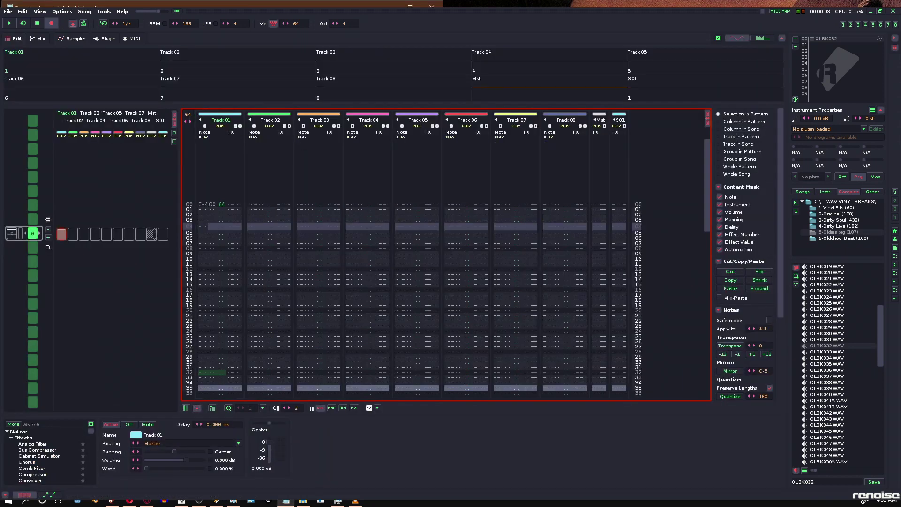
pyautogui.click(75, 39)
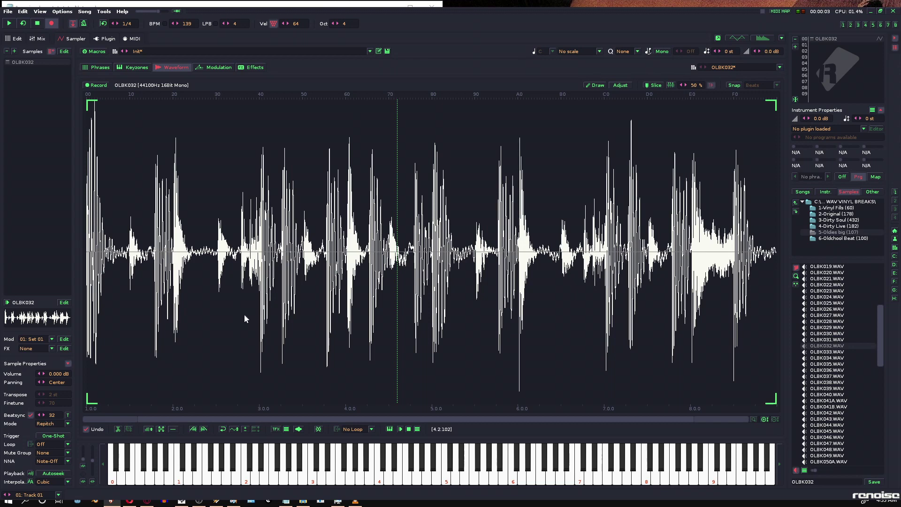
# Clear all the C-4 notes and their sample offset commands from Track 01.
pyautogui.press('F2')
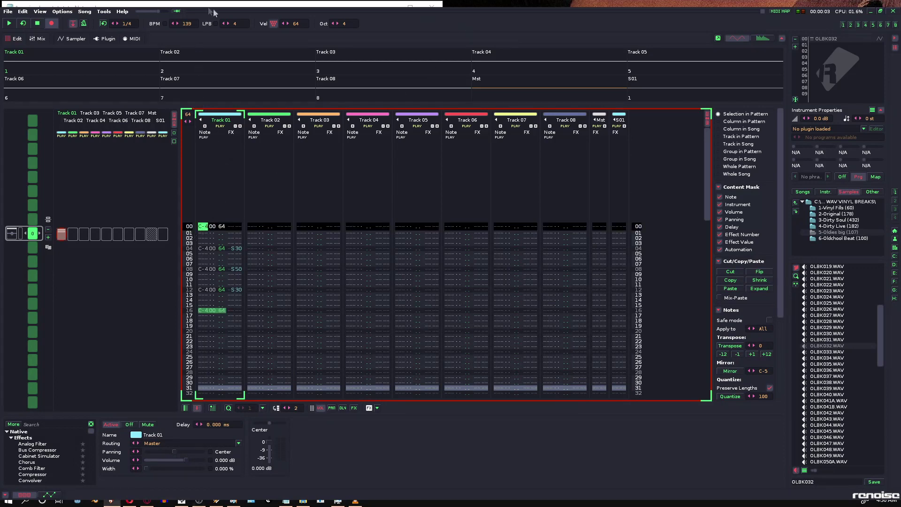
pyautogui.press('BackSpace')
pyautogui.press('BackSpace')
pyautogui.press('BackSpace')
pyautogui.press('BackSpace')
pyautogui.press('BackSpace')
pyautogui.press('BackSpace')
pyautogui.press('BackSpace')
pyautogui.press('BackSpace')
pyautogui.press('BackSpace')
pyautogui.press('BackSpace')
pyautogui.press('BackSpace')
pyautogui.press('BackSpace')
pyautogui.press('BackSpace')
pyautogui.press('BackSpace')
pyautogui.press('BackSpace')
pyautogui.press('BackSpace')
pyautogui.press('BackSpace')
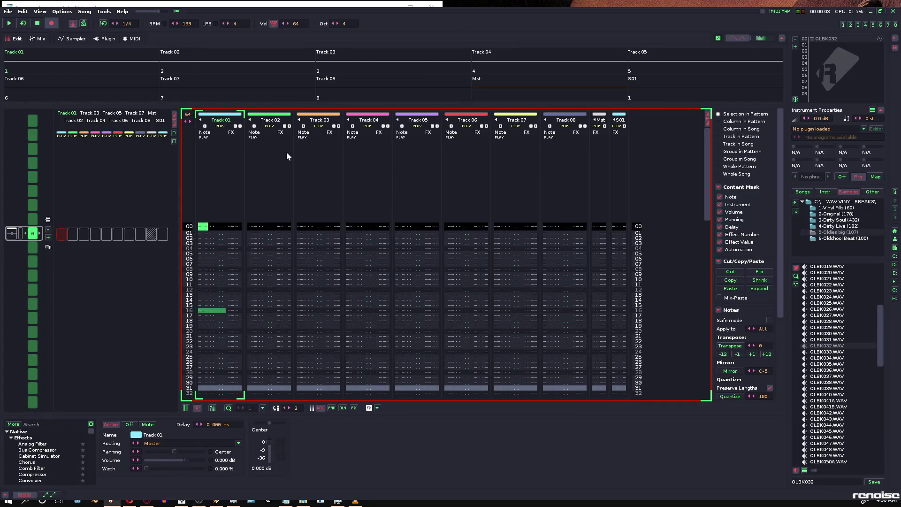
# Enter the full break as C-4 on row 00 of Track 01 and play it at about 179 BPM.
pyautogui.press('z')
pyautogui.moveTo(190, 22); pyautogui.dragTo(190, 4)
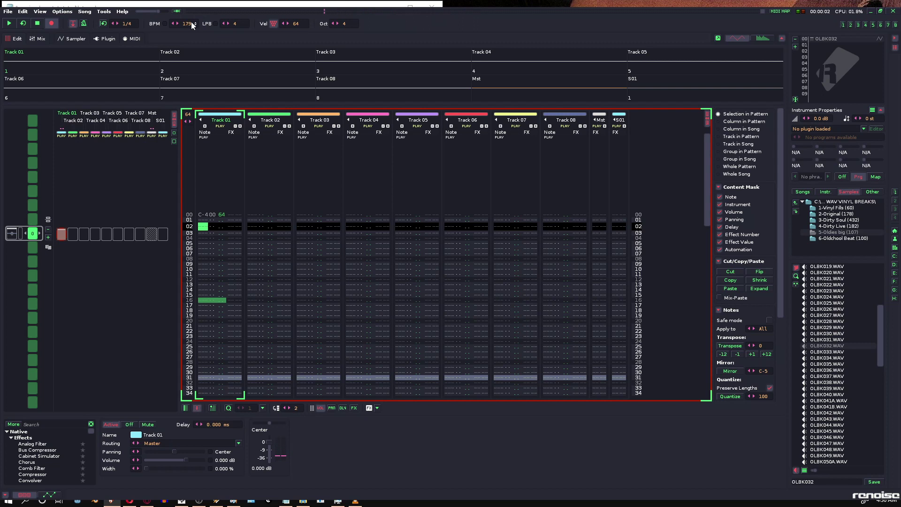
pyautogui.press('space')
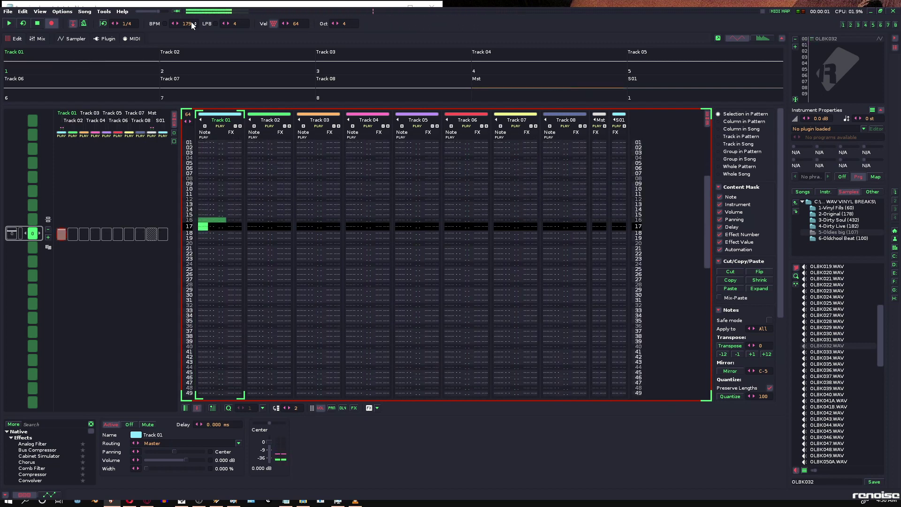
pyautogui.press('space')
# Lower the tempo to 110 BPM and play the beat-synced break.
pyautogui.moveTo(190, 24); pyautogui.dragTo(190, 40)
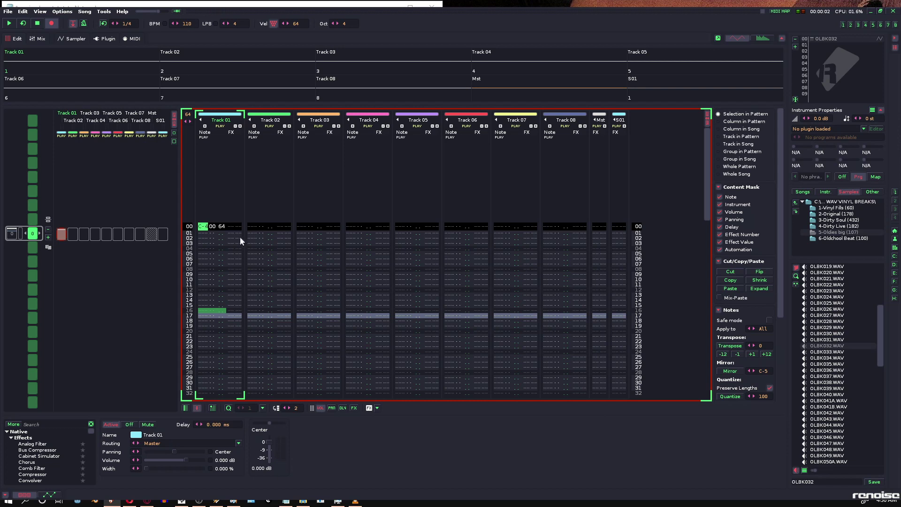
pyautogui.press('space')
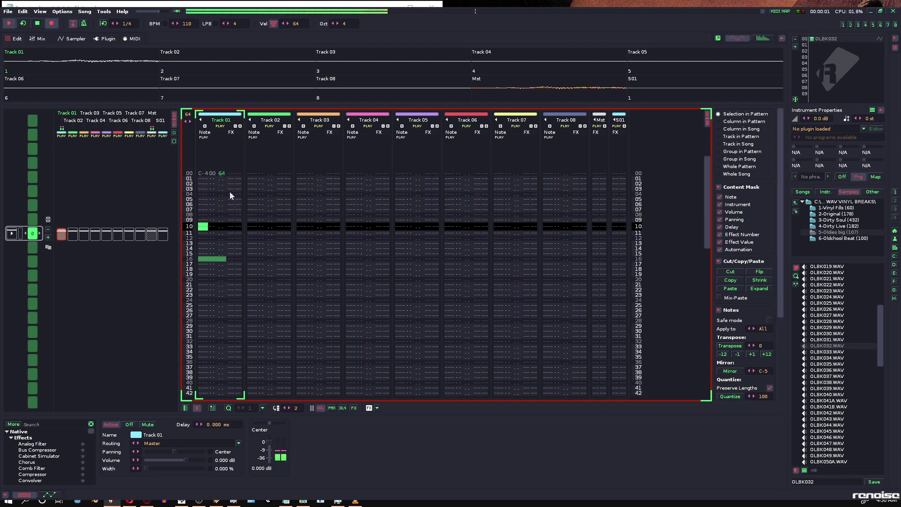
pyautogui.press('space')
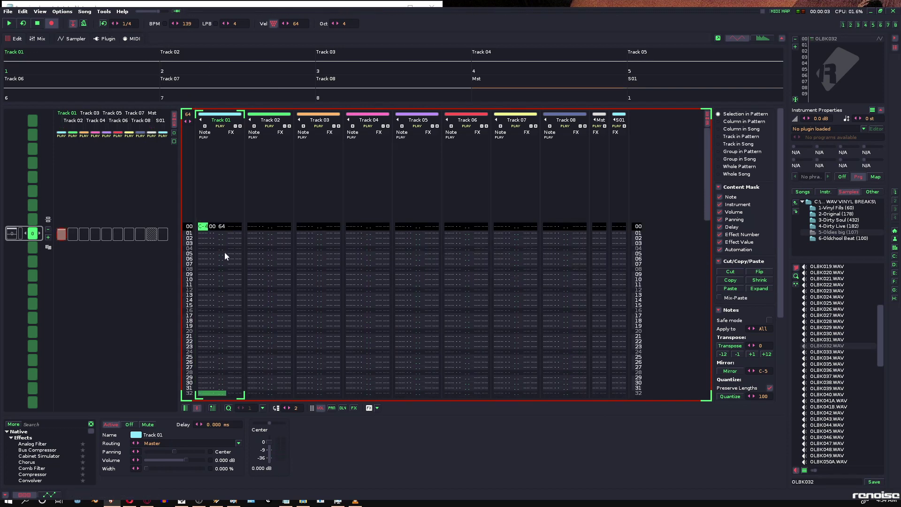
# Enter slices C#4, D-4, D#4, E-4, F-4 and F#4 every four lines in Track 01 from row 04 to 24, and play the pattern.
pyautogui.press('Down')
pyautogui.press('Down')
pyautogui.press('Down')
pyautogui.press('Down')
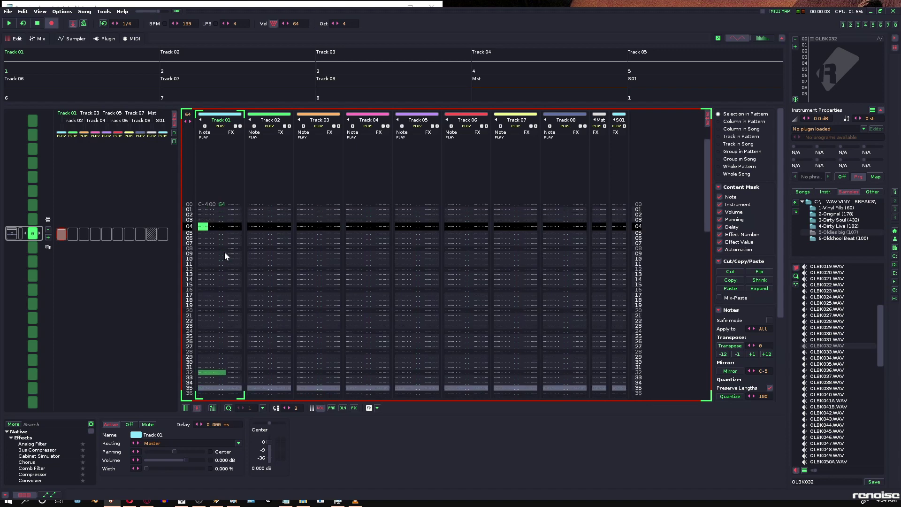
pyautogui.press('s')
pyautogui.press('Down')
pyautogui.press('Down')
pyautogui.press('x')
pyautogui.press('d')
pyautogui.press('c')
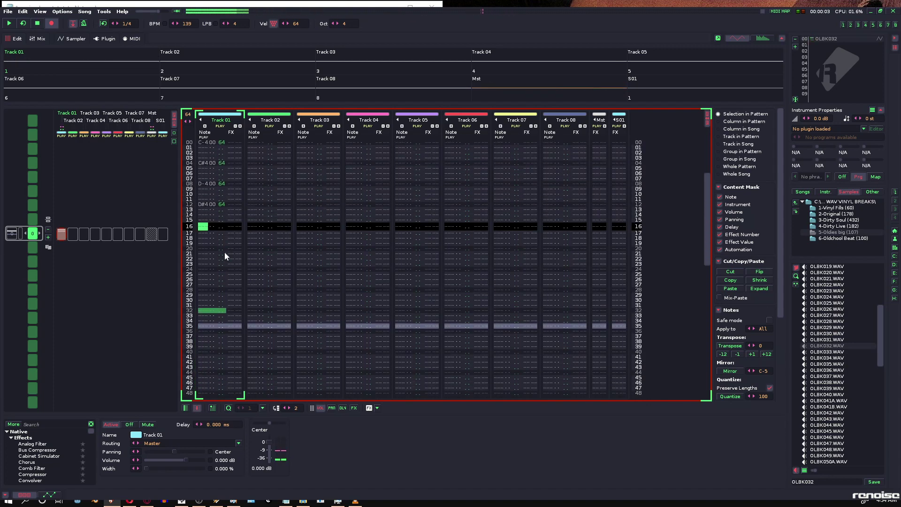
pyautogui.press('v')
pyautogui.press('g')
pyautogui.press('space')
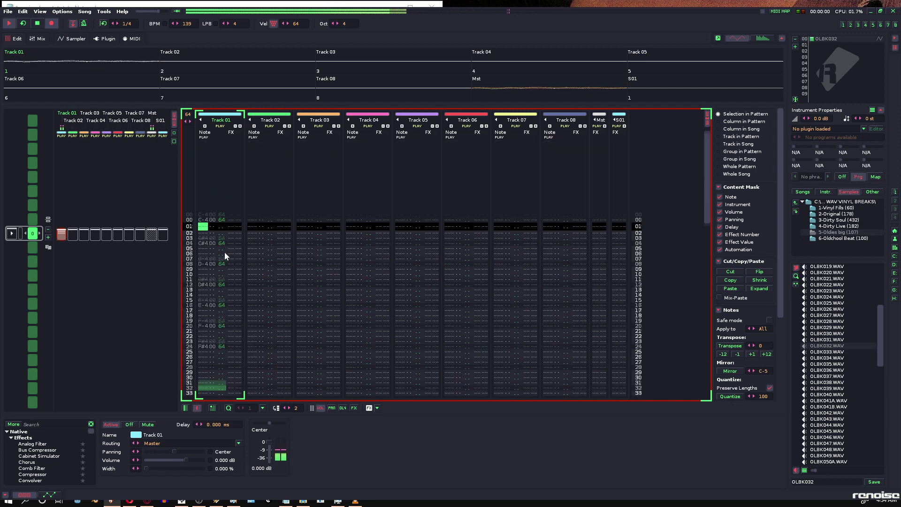
pyautogui.press('space')
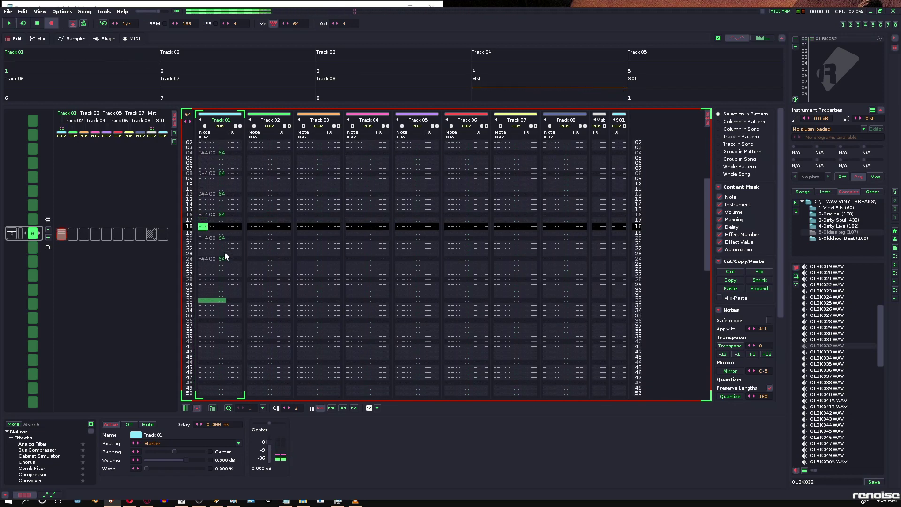
# Undo all the slice notes entered in Track 01, including the C-4 note on row 00.
pyautogui.scroll(6, 224, 252)
pyautogui.hotkey('ctrl', 'z')
pyautogui.hotkey('ctrl', 'z')
pyautogui.hotkey('ctrl', 'z')
pyautogui.hotkey('ctrl', 'z')
pyautogui.hotkey('ctrl', 'z')
pyautogui.hotkey('ctrl', 'z')
pyautogui.hotkey('ctrl', 'z')
pyautogui.hotkey('ctrl', 'z')
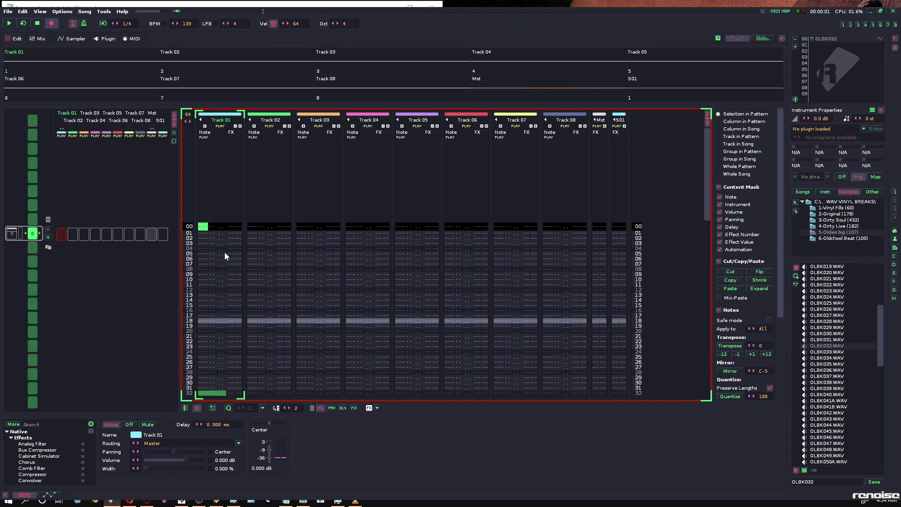
# Enter the full break as C-4 on row 00 of Track 01 and check its waveform in the Sampler.
pyautogui.press('z')
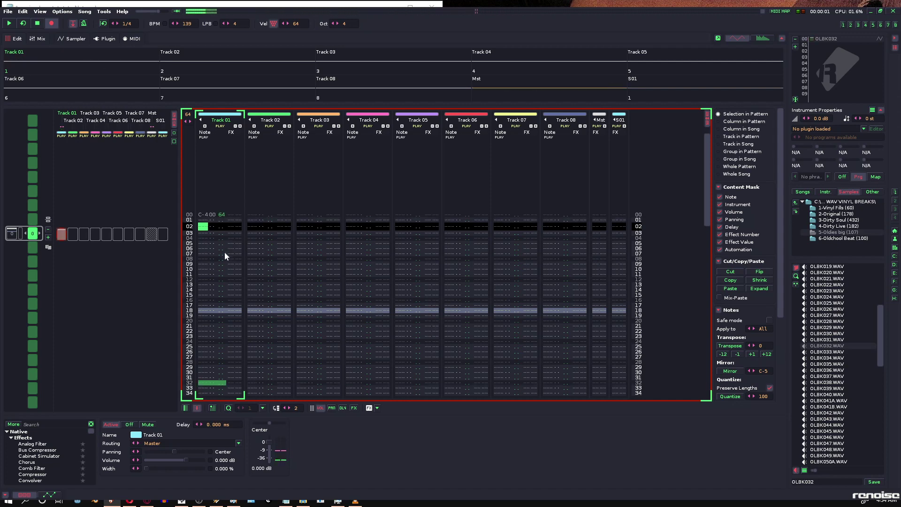
pyautogui.click(68, 39)
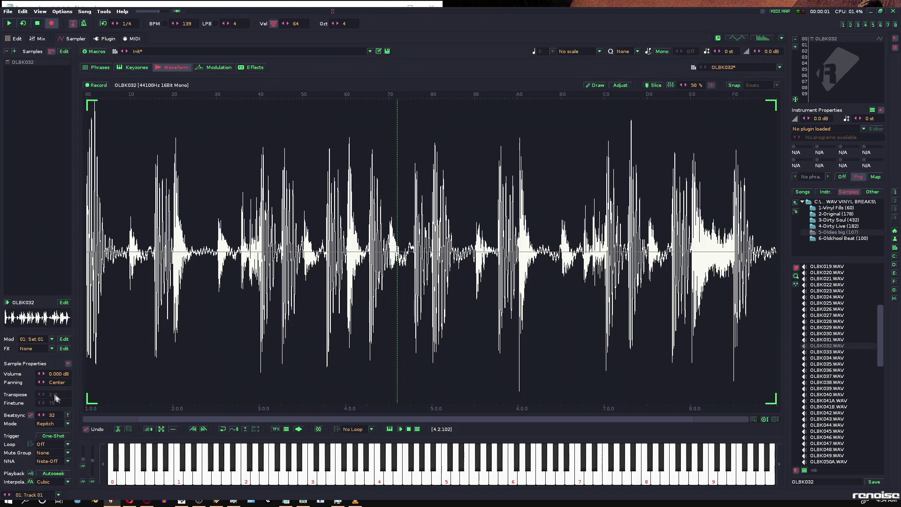
pyautogui.click(14, 39)
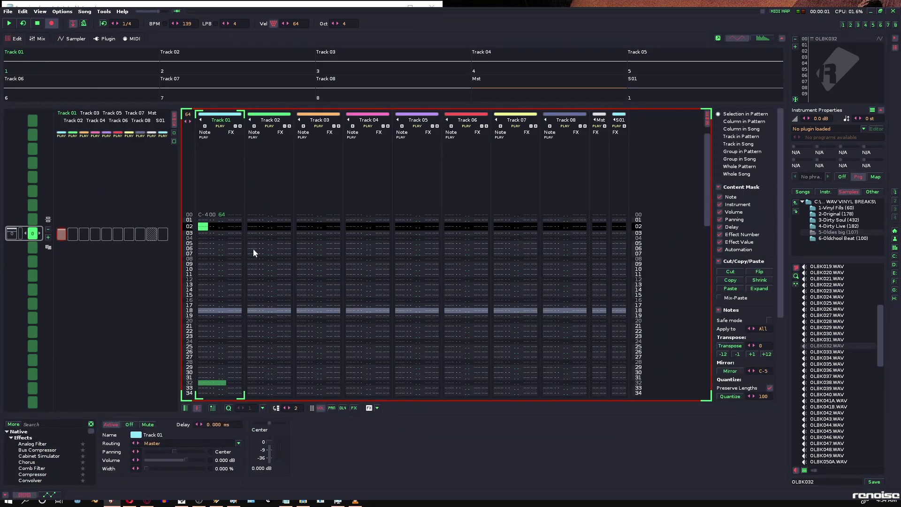
# Add a sample offset command (S) in the effect column on row 04 of Track 01.
pyautogui.scroll(-2, 252, 252)
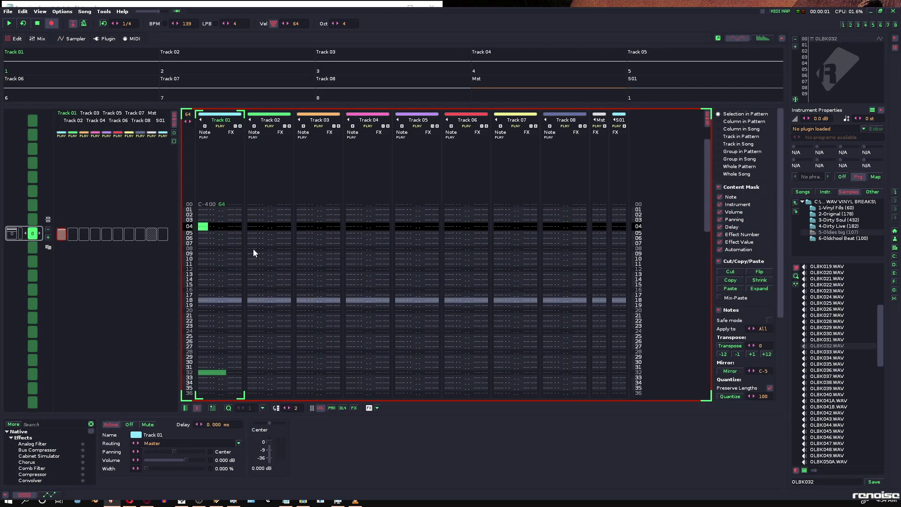
pyautogui.press('Right')
pyautogui.press('Right')
pyautogui.press('Right')
pyautogui.press('Right')
pyautogui.press('Right')
pyautogui.press('Right')
pyautogui.press('s')
pyautogui.press('Left')
pyautogui.press('Left')
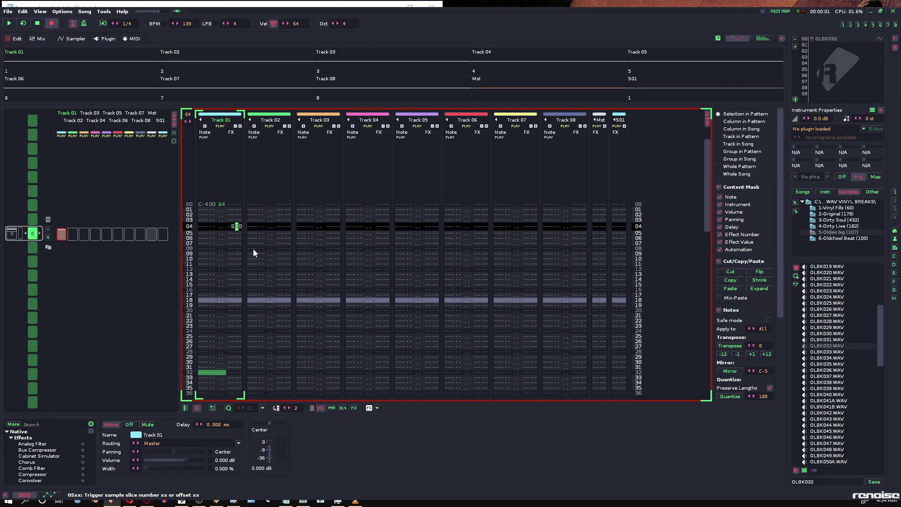
# Enter a C-4 note on row 04 of Track 01 and set its sample offset command to S30.
pyautogui.press('Left')
pyautogui.press('Left')
pyautogui.press('Left')
pyautogui.press('Left')
pyautogui.press('Left')
pyautogui.press('z')
pyautogui.press('Right')
pyautogui.press('Right')
pyautogui.press('Right')
pyautogui.press('Right')
pyautogui.press('Right')
pyautogui.press('Right')
pyautogui.press('3')
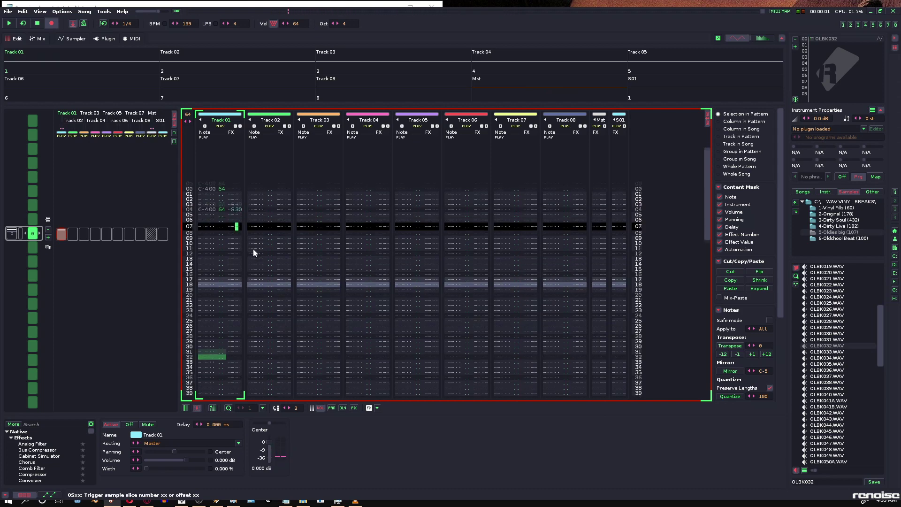
# Enter a C-4 note on row 08 of Track 01 with the sample offset command S50.
pyautogui.press('Left')
pyautogui.press('Left')
pyautogui.press('Left')
pyautogui.press('Left')
pyautogui.press('Left')
pyautogui.press('Left')
pyautogui.press('z')
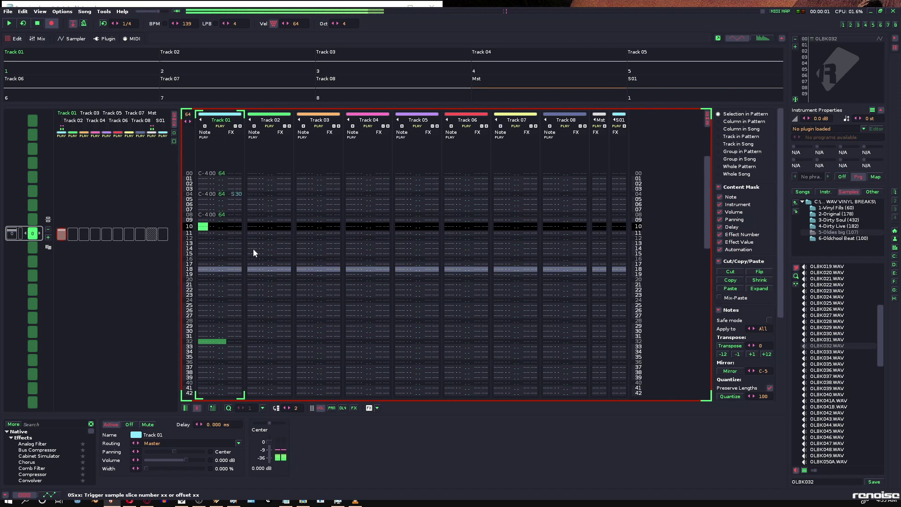
pyautogui.press('Up')
pyautogui.press('Right')
pyautogui.press('Right')
pyautogui.press('Up')
pyautogui.press('Right')
pyautogui.press('Right')
pyautogui.press('Right')
pyautogui.press('5')
# Enter a C-4 note with sample offset S30 on row 12 of Track 01 and play the pattern.
pyautogui.press('Down')
pyautogui.press('Down')
pyautogui.press('Left')
pyautogui.press('Left')
pyautogui.press('Left')
pyautogui.press('Left')
pyautogui.press('Left')
pyautogui.press('Left')
pyautogui.press('z')
pyautogui.press('Up')
pyautogui.press('Up')
pyautogui.press('Right')
pyautogui.press('Right')
pyautogui.press('Right')
pyautogui.press('Right')
pyautogui.press('Right')
pyautogui.press('3')
pyautogui.press('space')
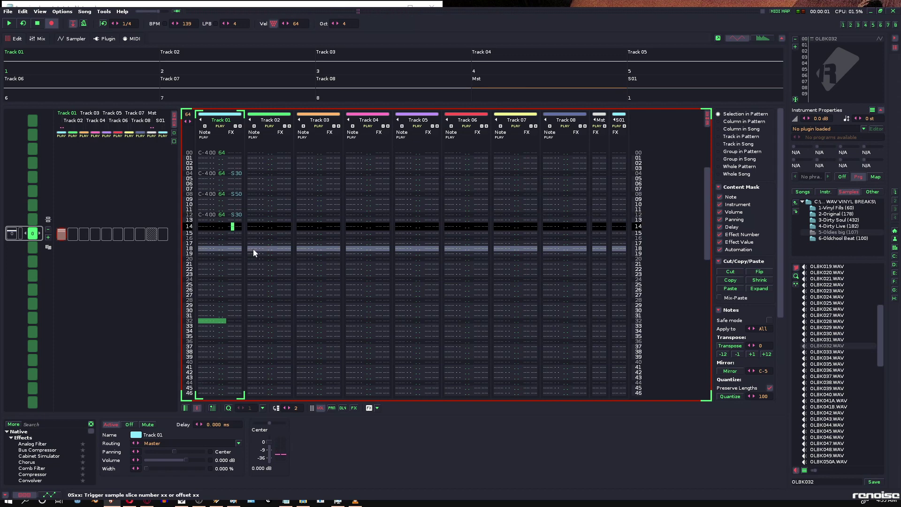
pyautogui.press('space')
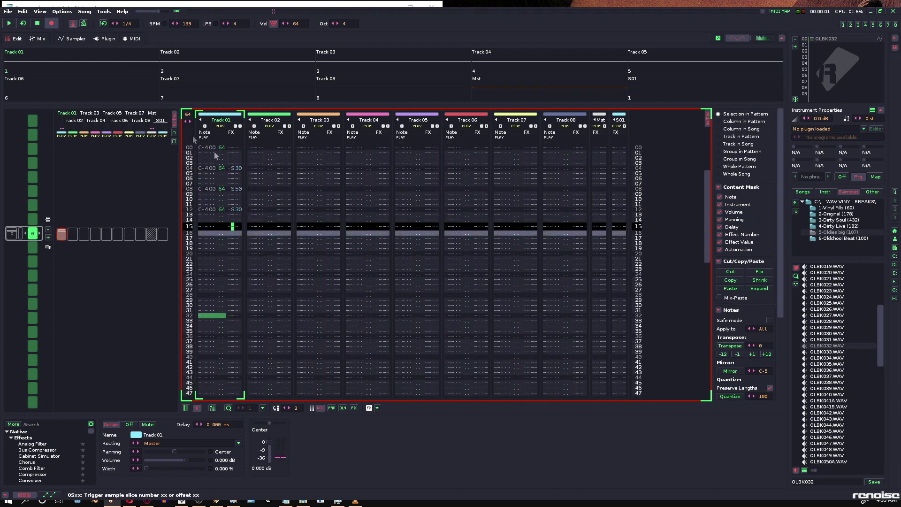
# Enter a C-4 note without an offset on row 16 of Track 01 and play the pattern.
pyautogui.click(203, 233)
pyautogui.press('z')
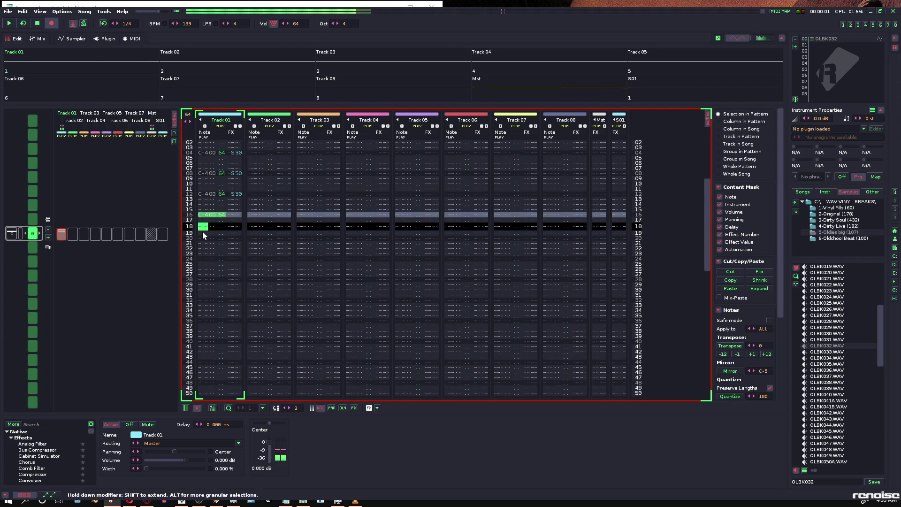
pyautogui.press('space')
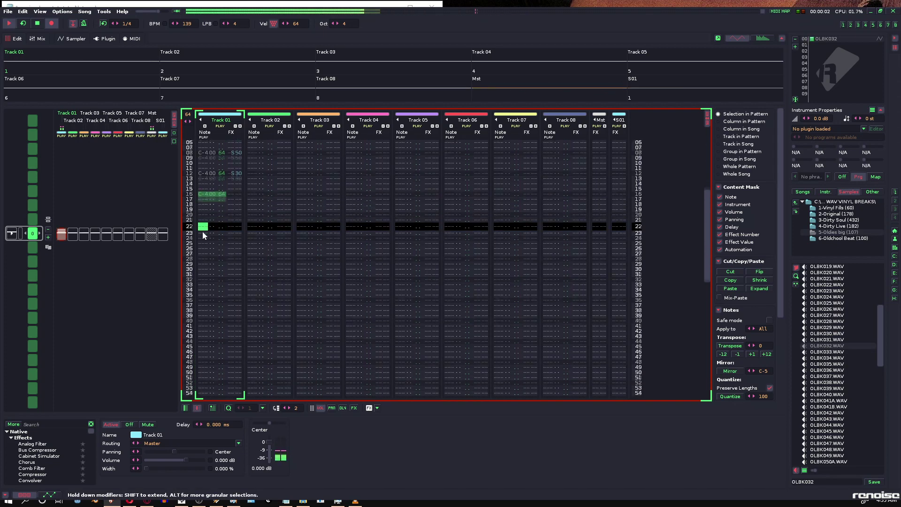
pyautogui.press('space')
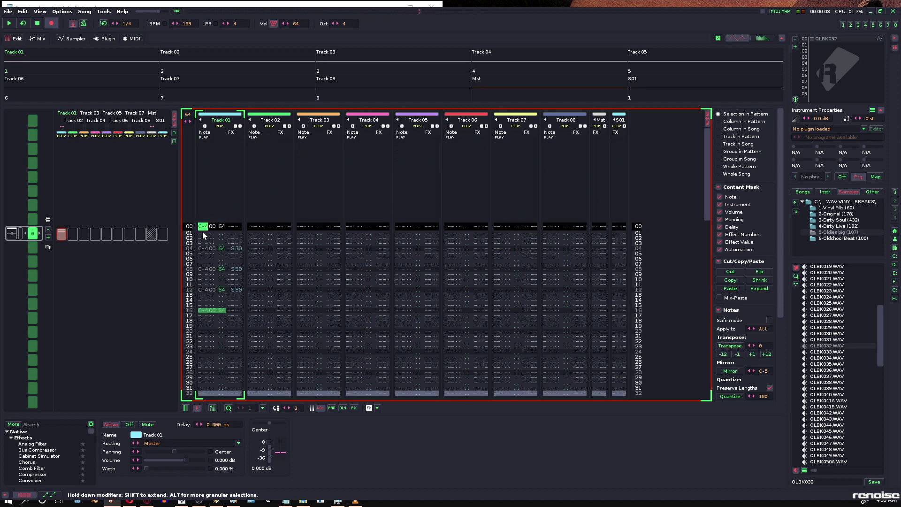
# Play the pattern while following the playback position on the break's waveform in the Sampler, and return to the pattern.
pyautogui.click(74, 39)
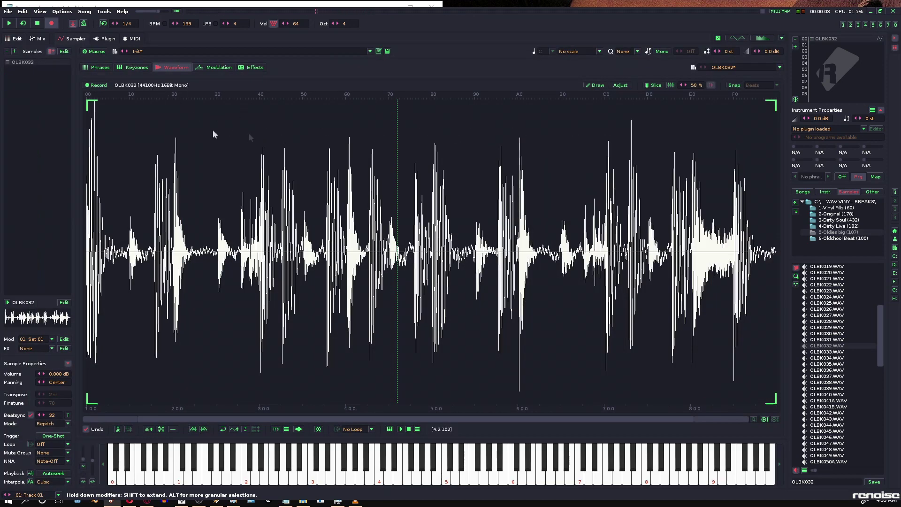
pyautogui.press('space')
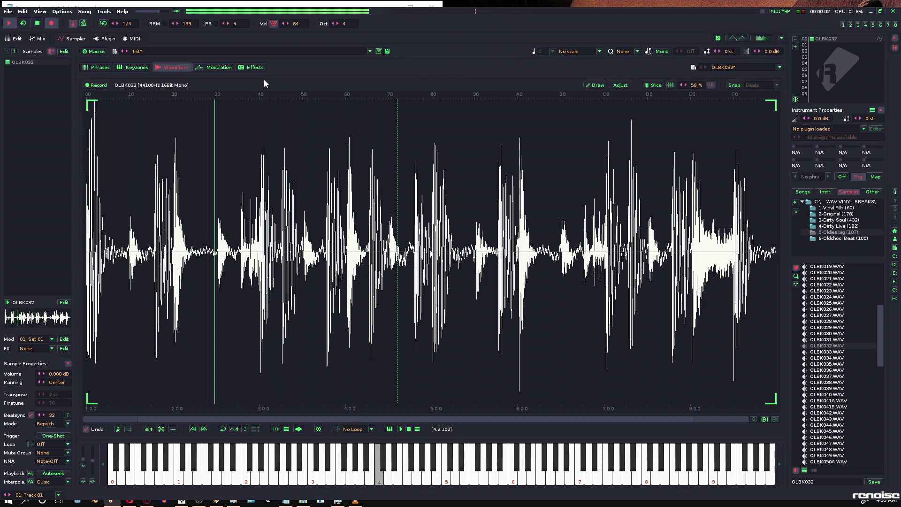
pyautogui.press('space')
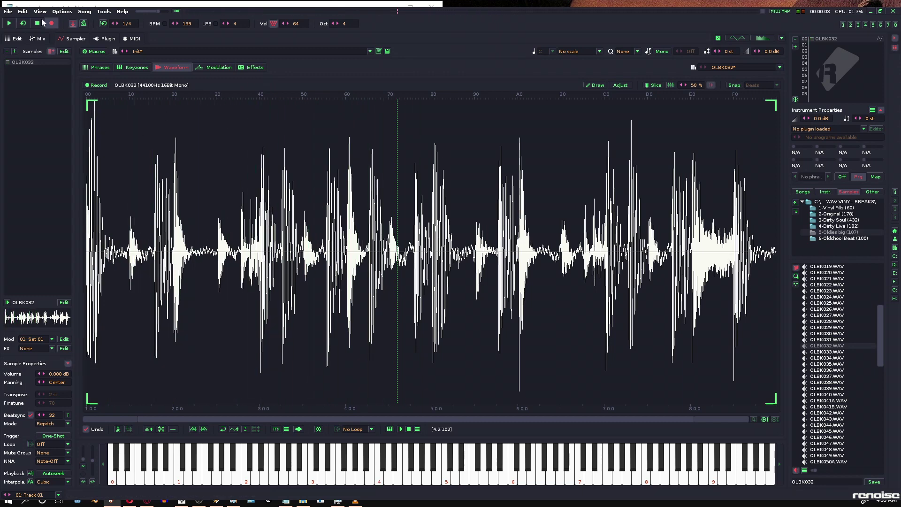
pyautogui.click(15, 39)
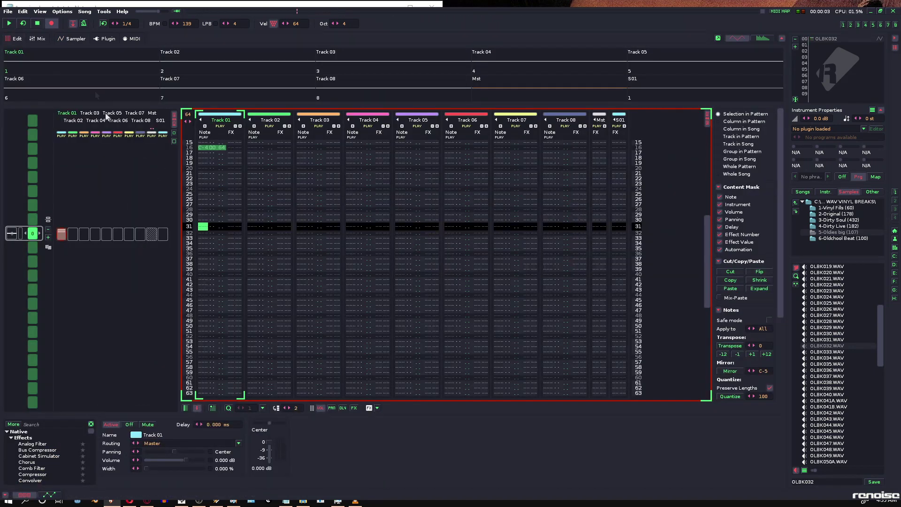
# Load Amen Brother (Version 1) 2 from the 200breaks folder as a new instrument and show its sliced waveform.
pyautogui.hotkey('alt', 'Tab')
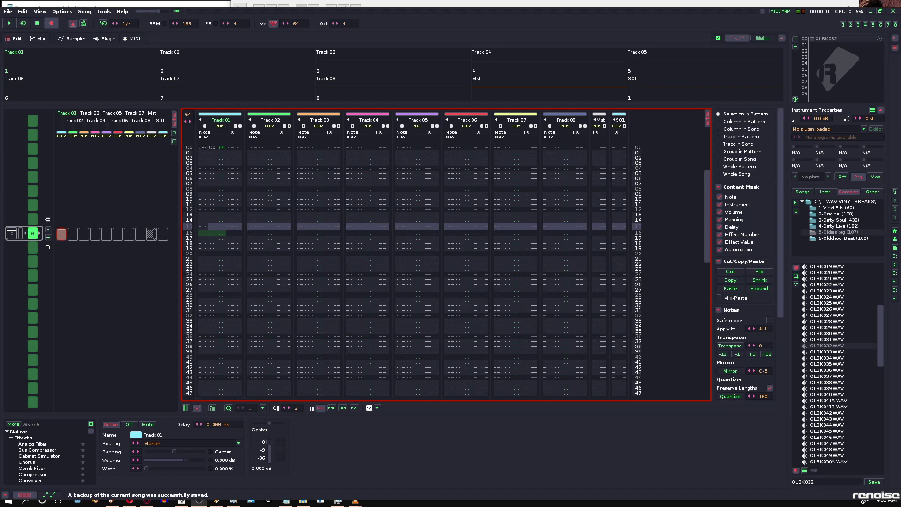
pyautogui.click(457, 8)
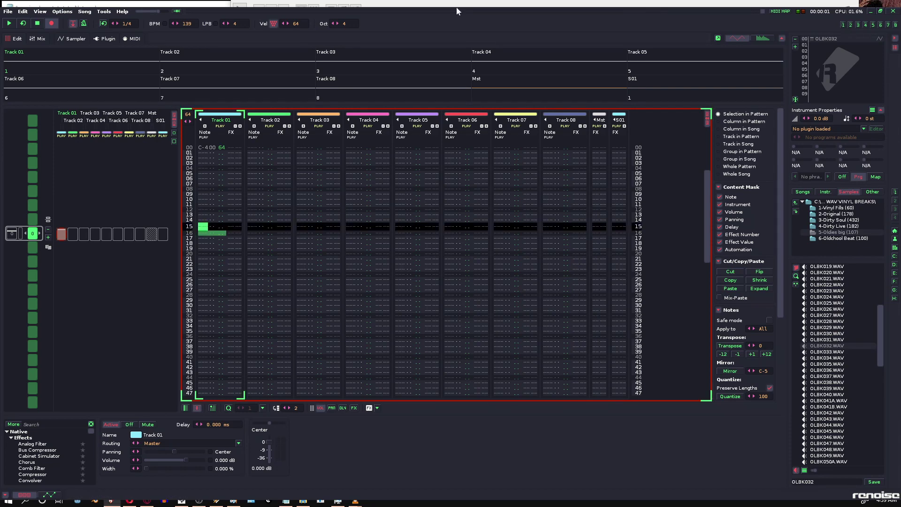
pyautogui.click(796, 203)
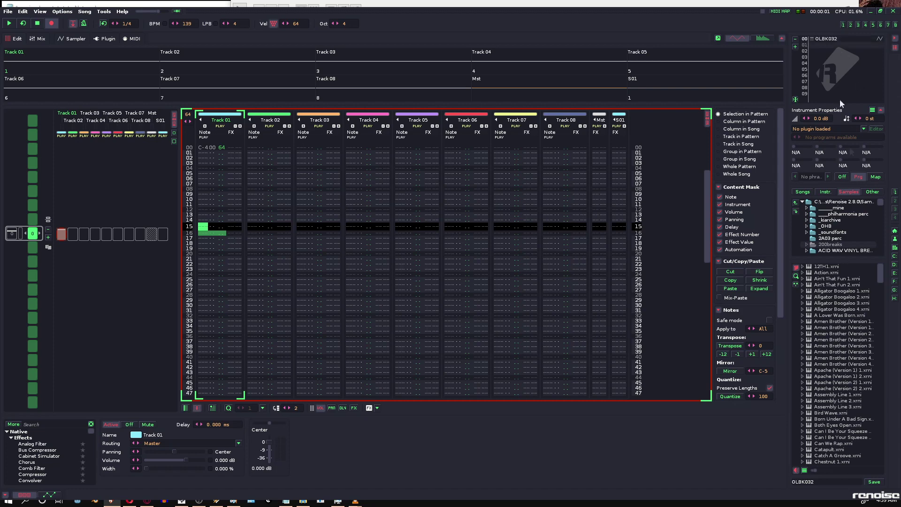
pyautogui.doubleClick(862, 328)
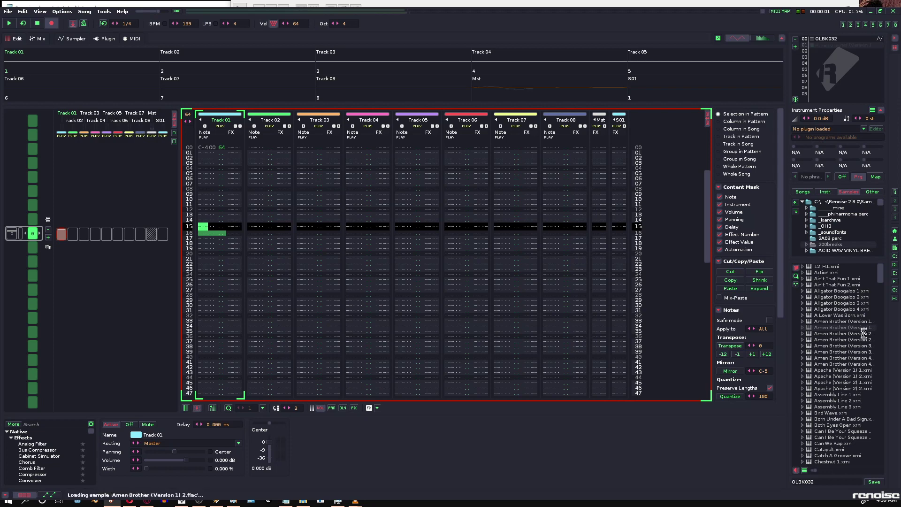
pyautogui.click(72, 42)
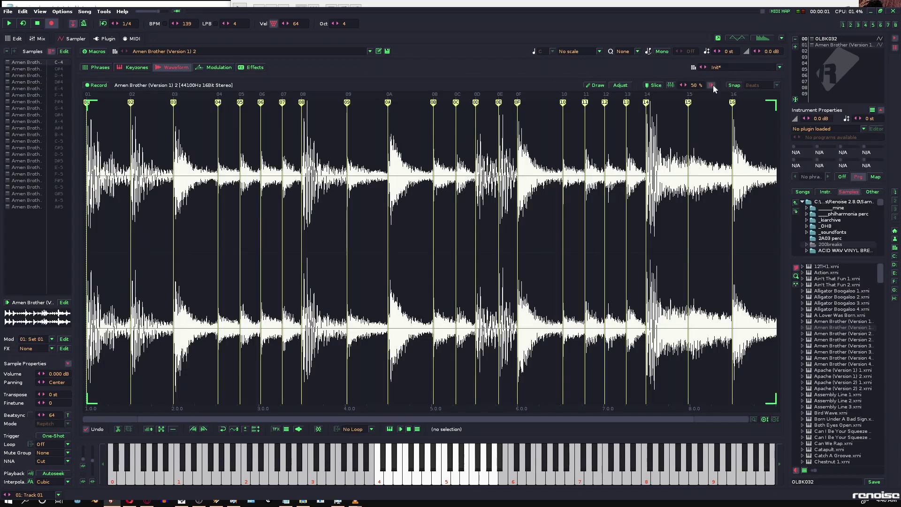
# Audition the Amen Brother slices C#4, D-4, D#4 and E-4.
pyautogui.press('s')
pyautogui.press('x')
pyautogui.press('d')
pyautogui.press('c')
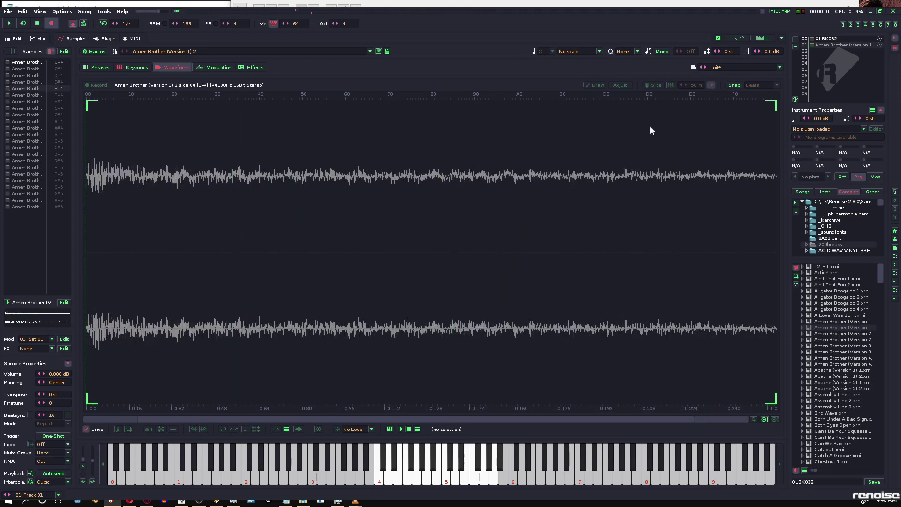
pyautogui.press('x')
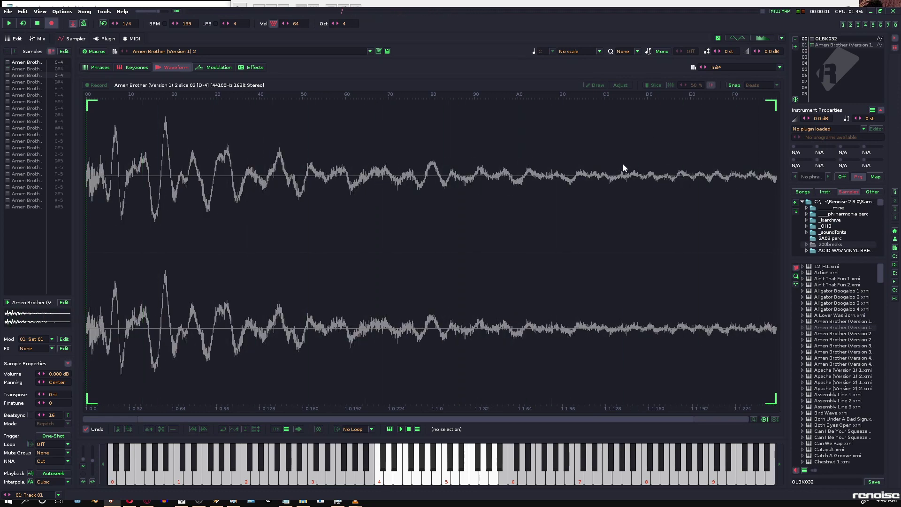
# Let the Amen Brother slices play through to the end of the sample and audition slices C#4, D#4 and F-4.
pyautogui.click(711, 85)
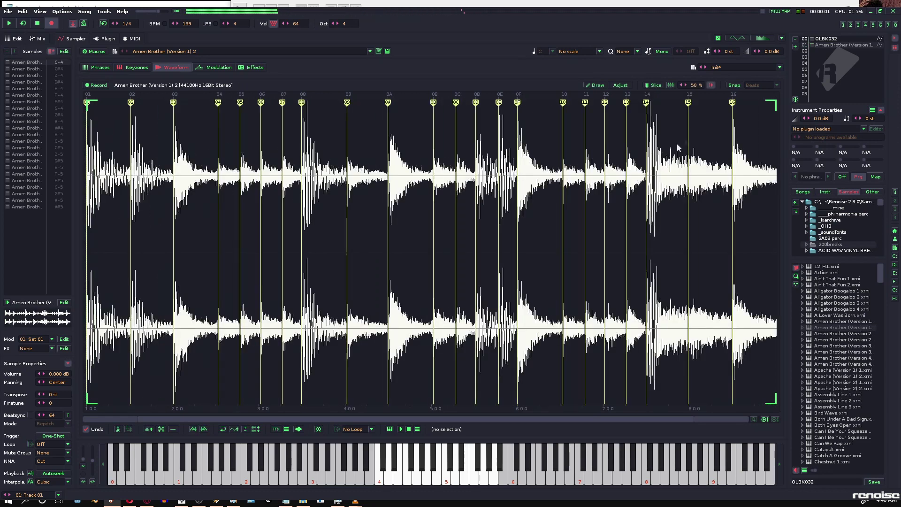
pyautogui.click(712, 85)
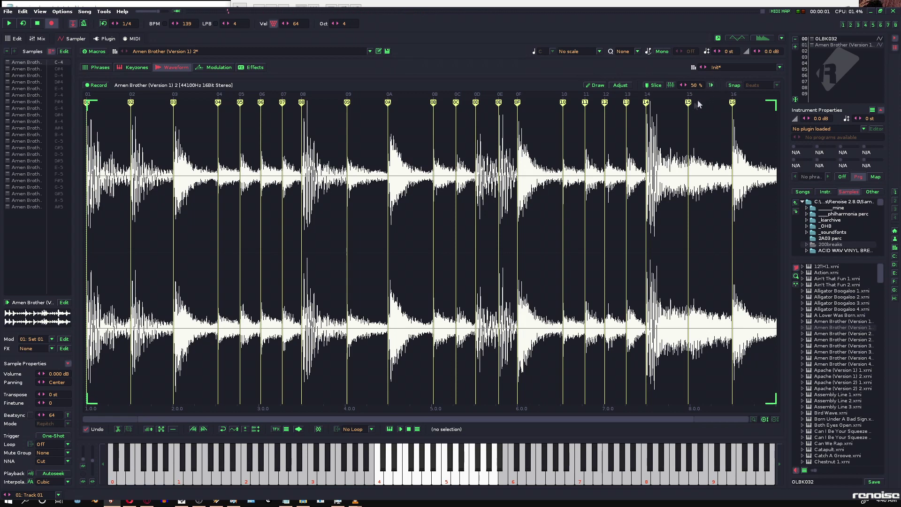
pyautogui.press('s')
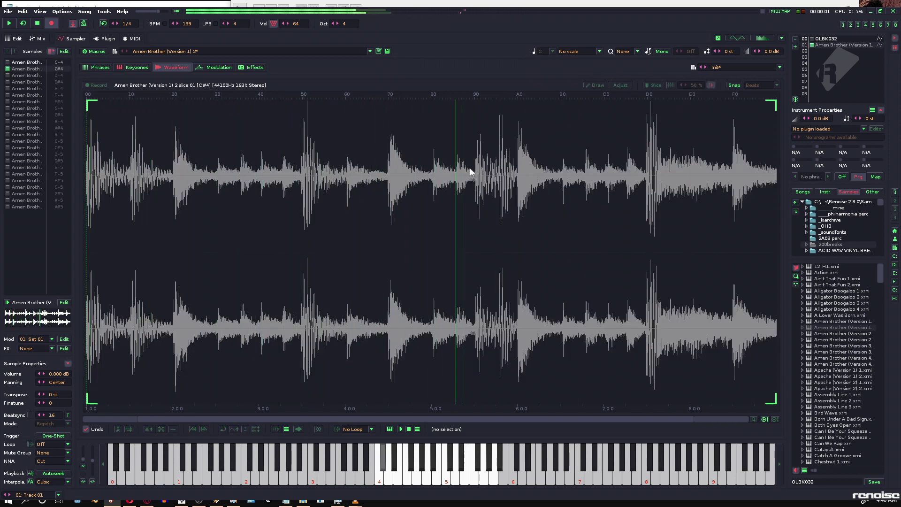
pyautogui.press('d')
pyautogui.press('d')
pyautogui.press('d')
pyautogui.press('d')
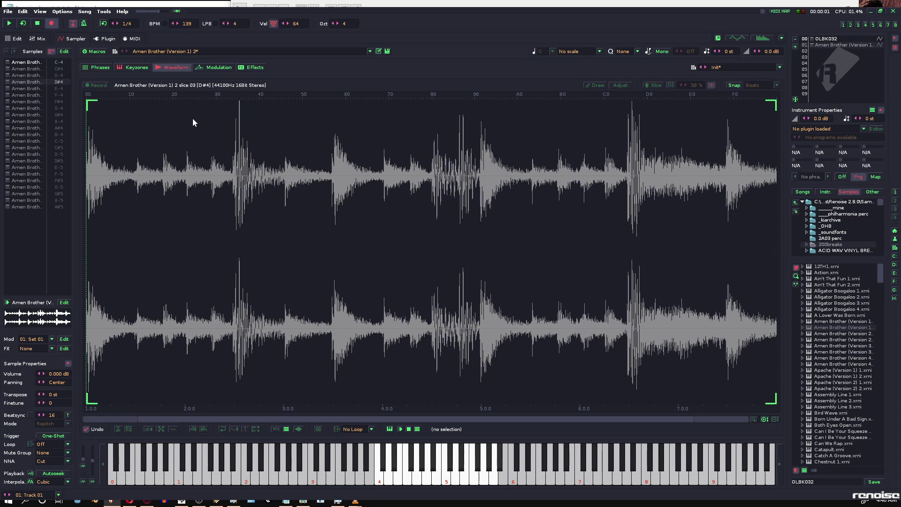
pyautogui.press('v')
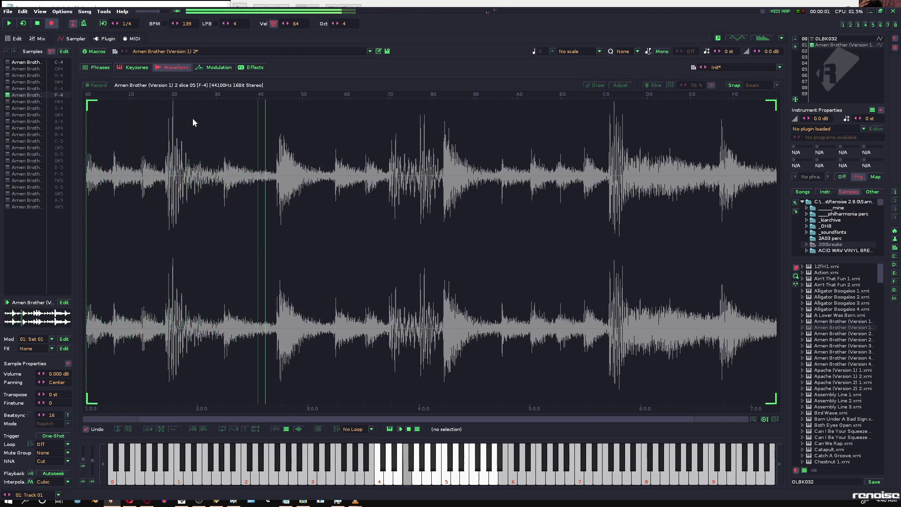
# Return to the first row of the pattern and clear the C-4 note from Track 01.
pyautogui.click(17, 39)
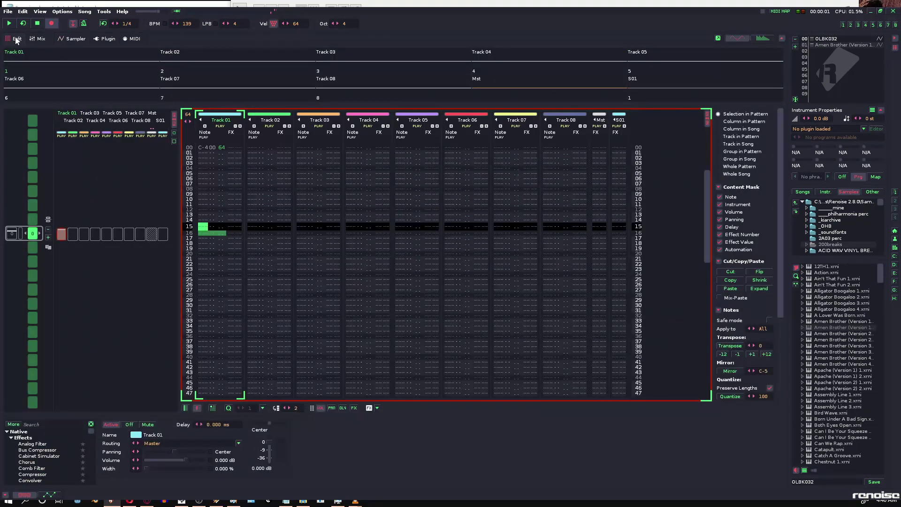
pyautogui.press('Home')
pyautogui.press('Escape')
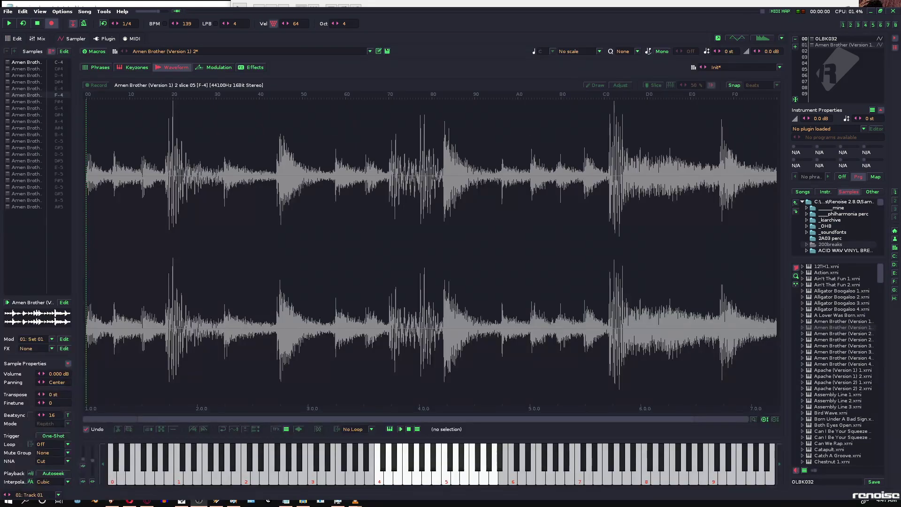
# Try Beatsync on the full Amen Brother sample, play it, and select all samples in the instrument.
pyautogui.click(25, 63)
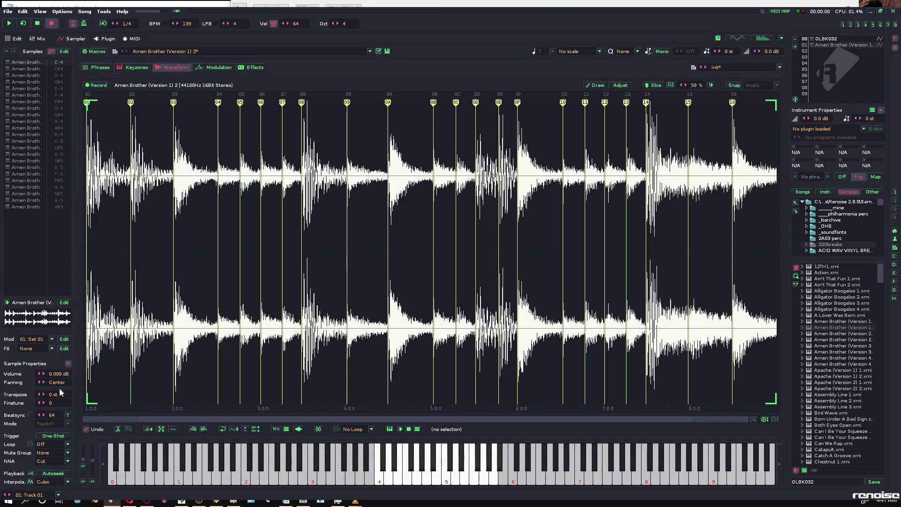
pyautogui.click(30, 415)
pyautogui.press('z')
pyautogui.click(68, 415)
pyautogui.press('z')
pyautogui.hotkey('ctrl', 'a')
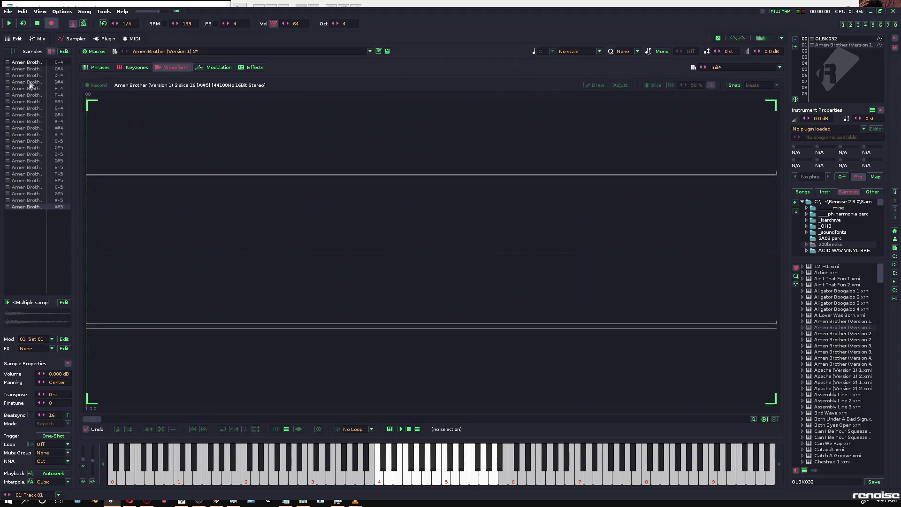
pyautogui.scroll(3, 60, 403)
# Enter slice E-4 of the Amen Brother instrument on rows 04, 08, 12 and 16 of Track 01.
pyautogui.click(14, 39)
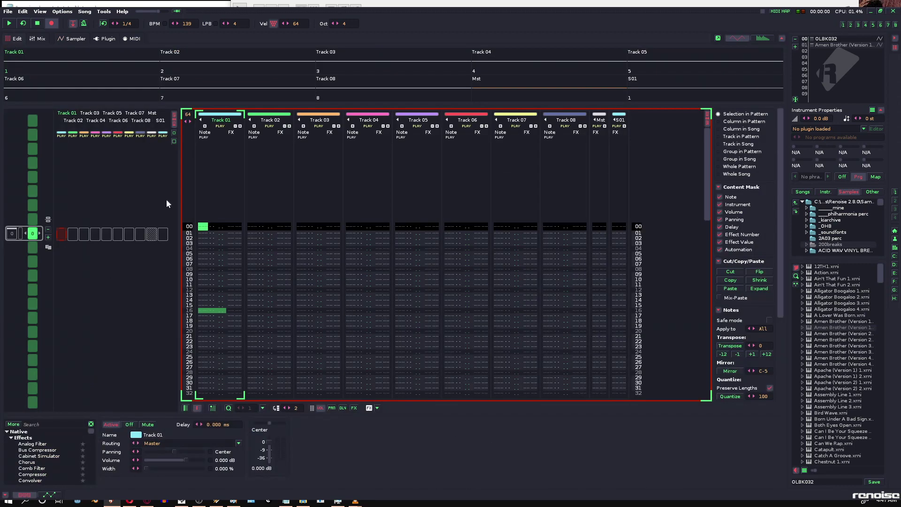
pyautogui.press('space')
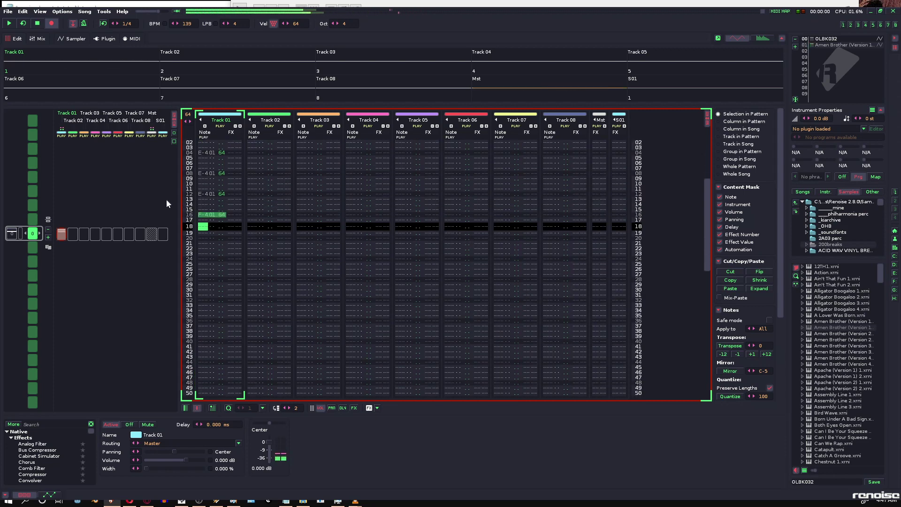
# Play the pattern with the E-4 slices and set the song tempo to 174 BPM.
pyautogui.press('space')
pyautogui.click(71, 38)
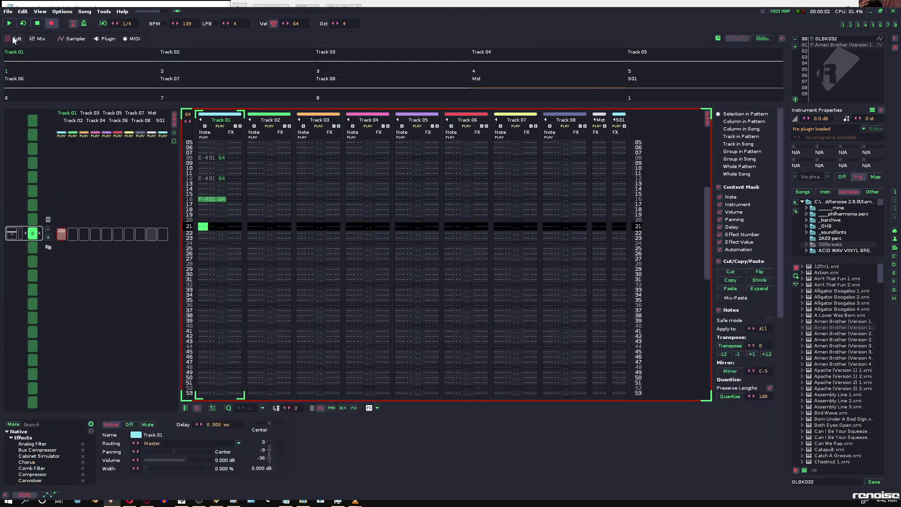
pyautogui.click(15, 38)
pyautogui.moveTo(192, 20); pyautogui.dragTo(192, 10)
# Select the full Amen Brother sample in the Sampler and audition it at C-4.
pyautogui.click(73, 38)
pyautogui.click(52, 63)
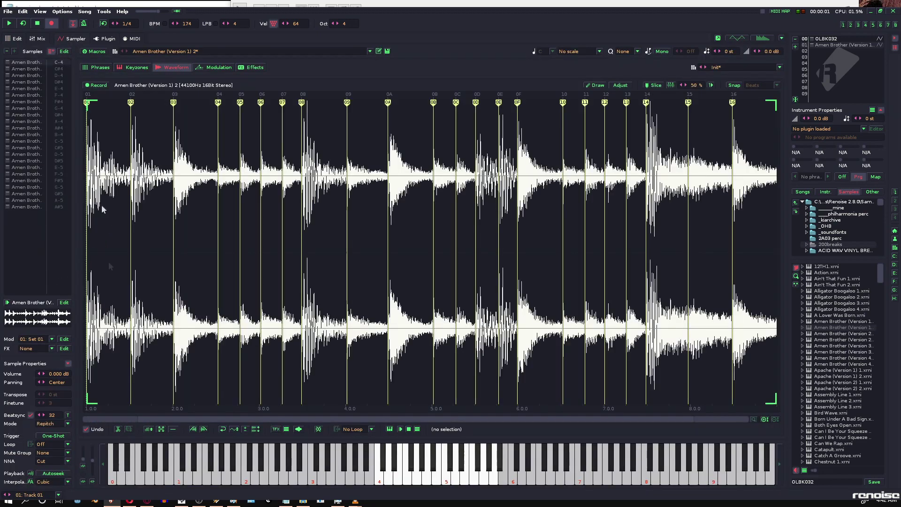
pyautogui.press('z')
# Set Transpose to 3 st and Finetune to 116 for all Amen Brother slices from C#4 to A#5.
pyautogui.click(36, 69)
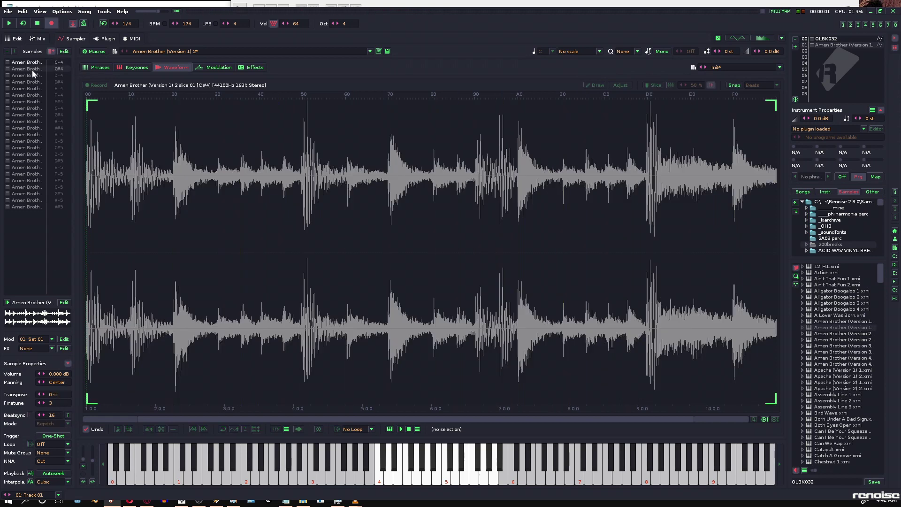
pyautogui.keyDown('shift'); pyautogui.click(37, 207); pyautogui.keyUp('shift')
pyautogui.scroll(3, 58, 395)
pyautogui.doubleClick(61, 403)
pyautogui.write('116')
pyautogui.click(129, 343)
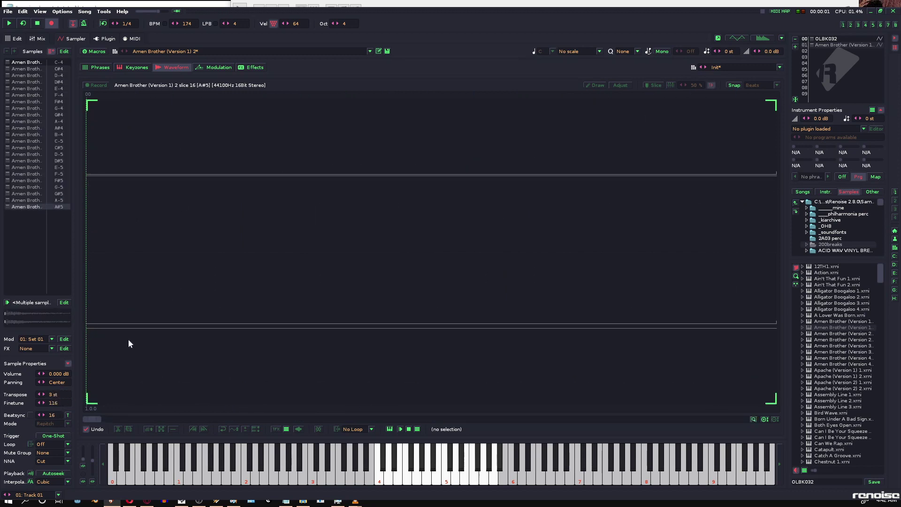
# Return to the pattern editor and play the retuned slices in Track 01, then stop playback.
pyautogui.click(14, 38)
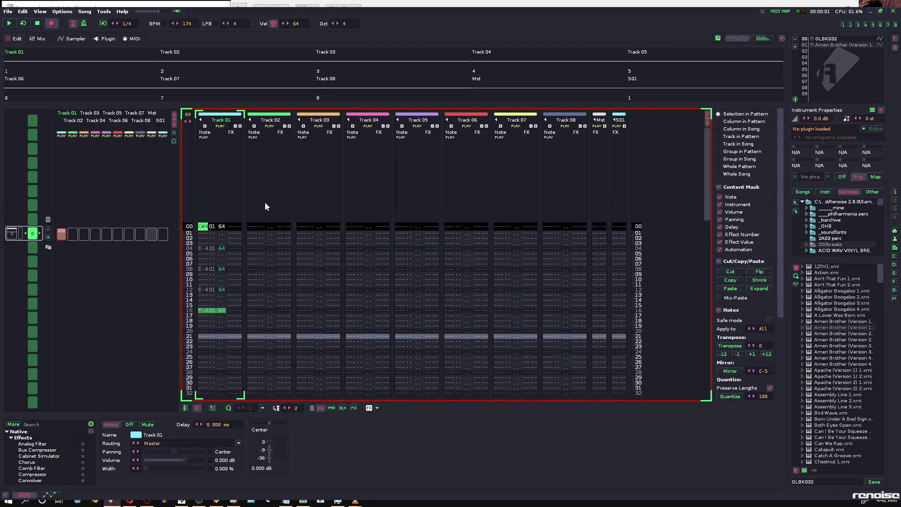
pyautogui.press('space')
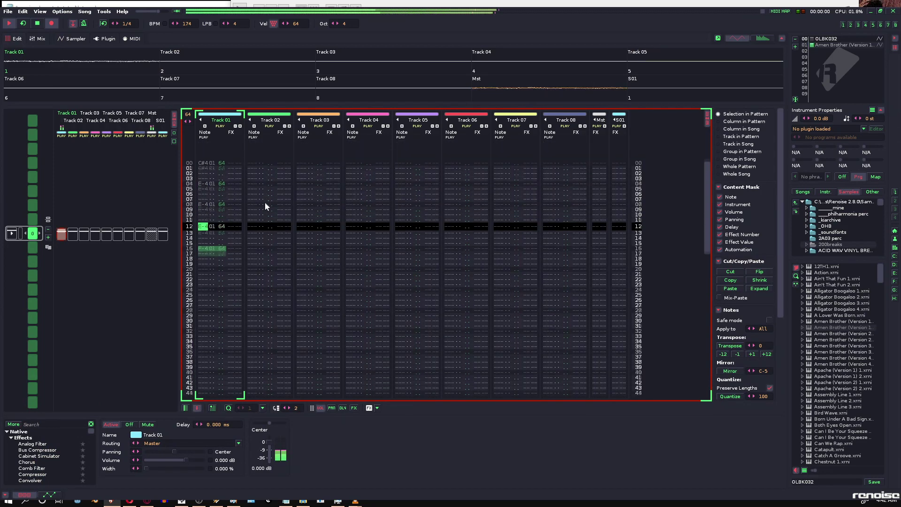
pyautogui.press('space')
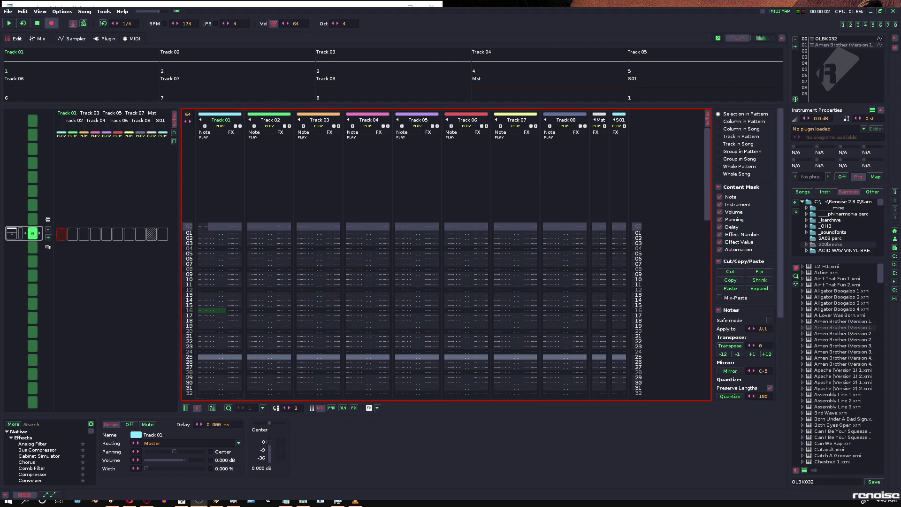
# Set the pattern length to 16 lines.
pyautogui.hotkey('alt', 'Tab')
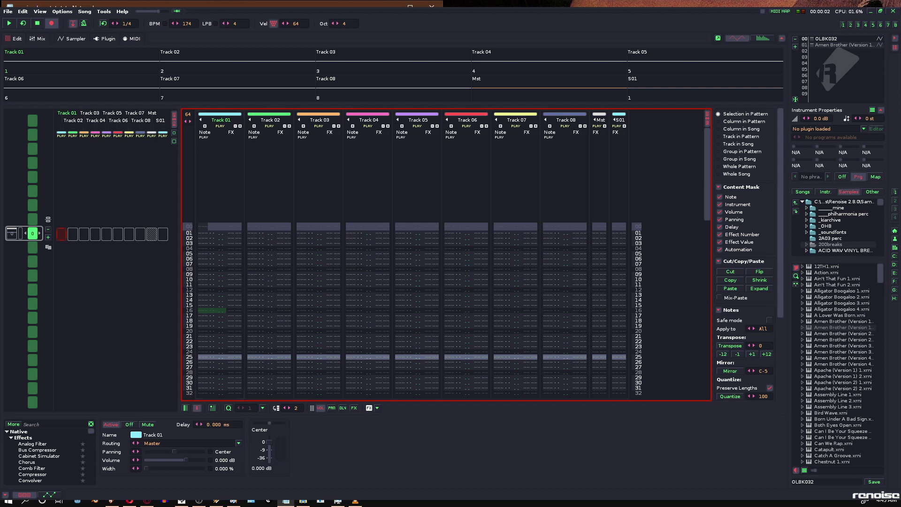
pyautogui.click(272, 9)
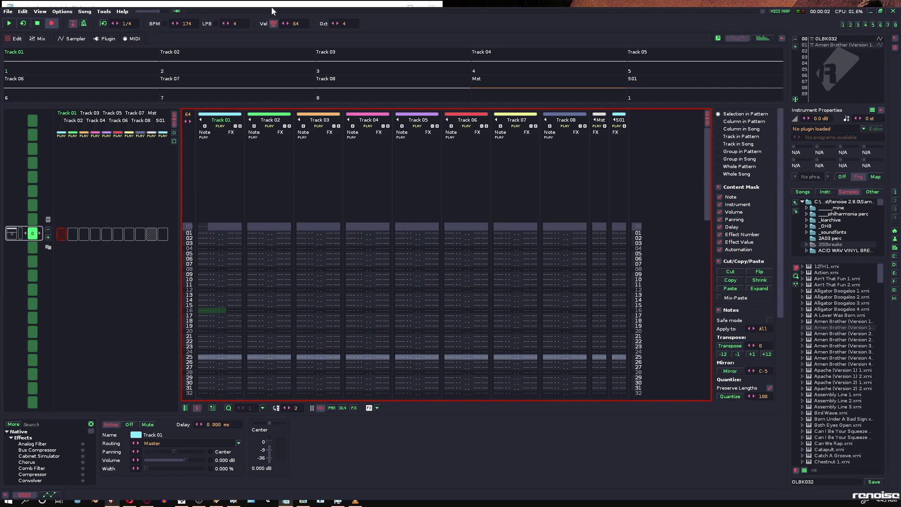
pyautogui.doubleClick(192, 113)
pyautogui.write('16')
pyautogui.press('Return')
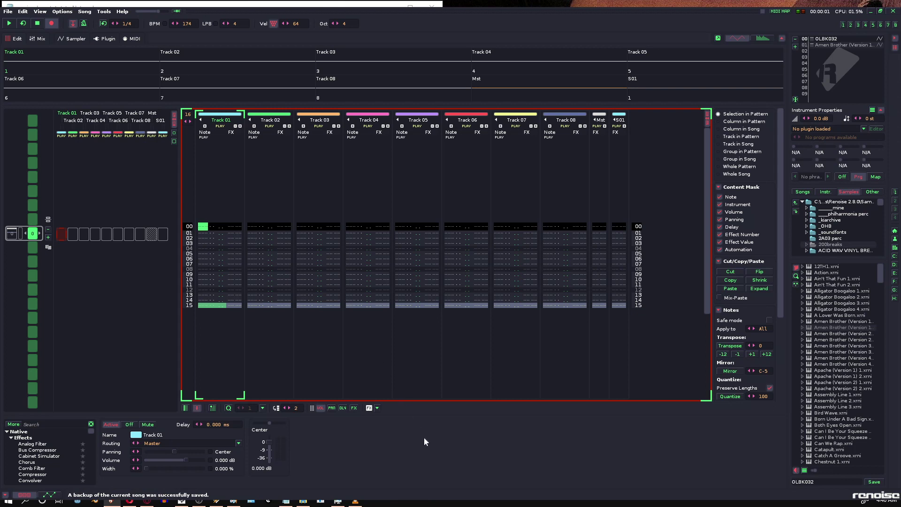
# Enter slice C#4 of the Amen Brother instrument on rows 00, 04, 08 and 12 of Track 01.
pyautogui.press('z')
pyautogui.press('s')
pyautogui.press('s')
pyautogui.press('s')
pyautogui.press('s')
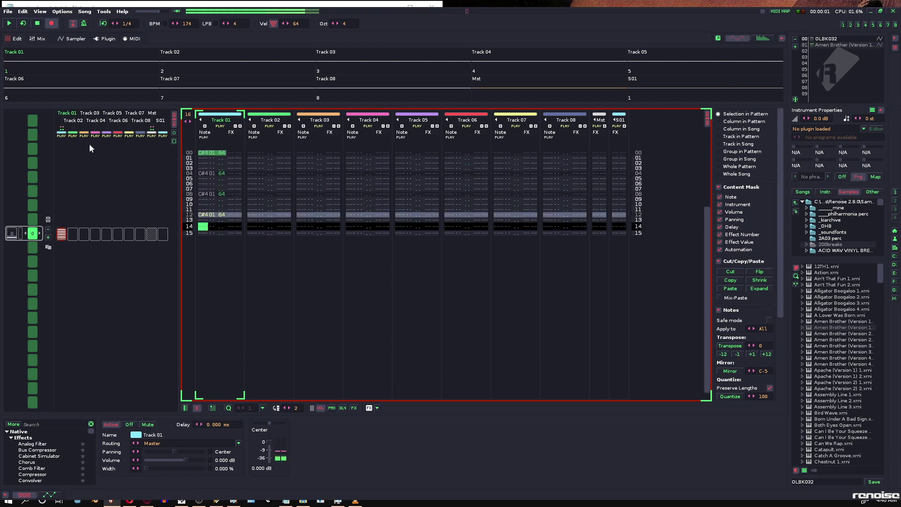
# Play the 16-line pattern and set the song tempo to 141 BPM.
pyautogui.press('space')
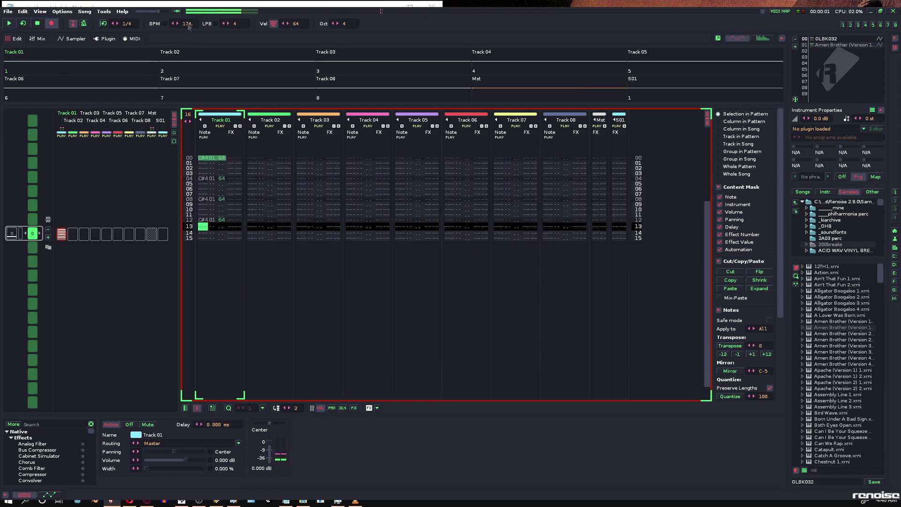
pyautogui.press('space')
pyautogui.click(393, 9)
# Try pattern lengths of 12 and 20 lines.
pyautogui.click(187, 114)
pyautogui.write('12')
pyautogui.press('Return')
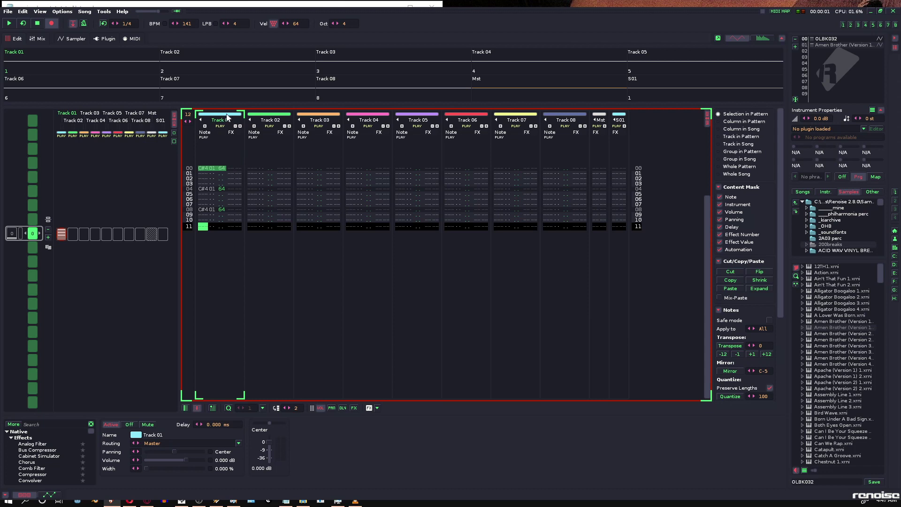
pyautogui.click(188, 114)
pyautogui.write('2')
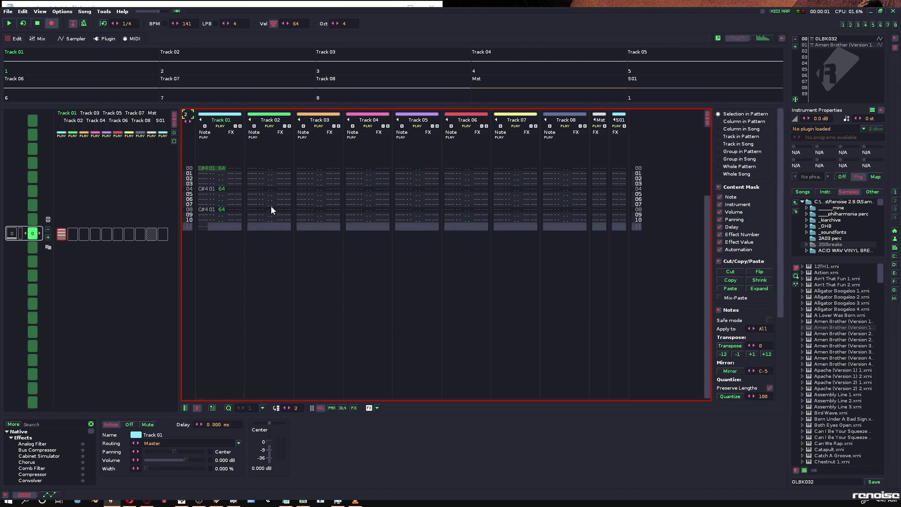
pyautogui.write('0')
pyautogui.press('Return')
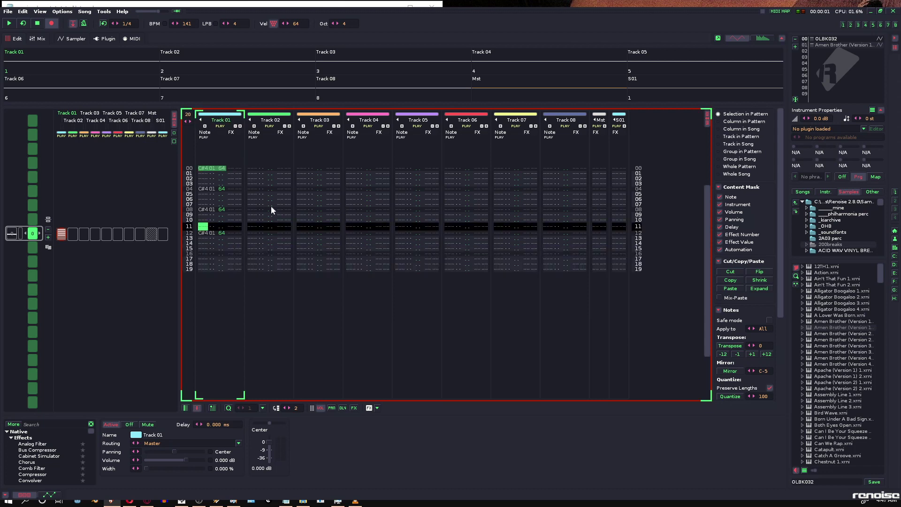
# Set the pattern length to 14 lines.
pyautogui.click(188, 114)
pyautogui.write('14')
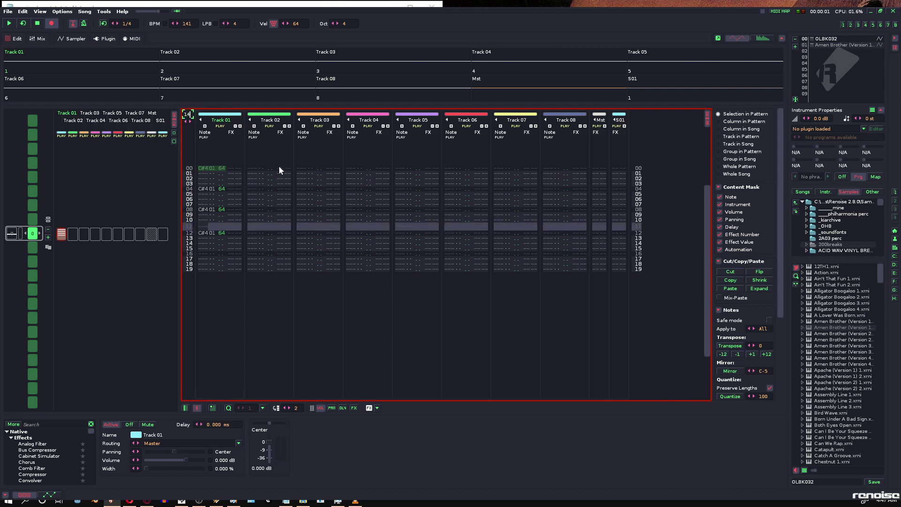
pyautogui.press('Return')
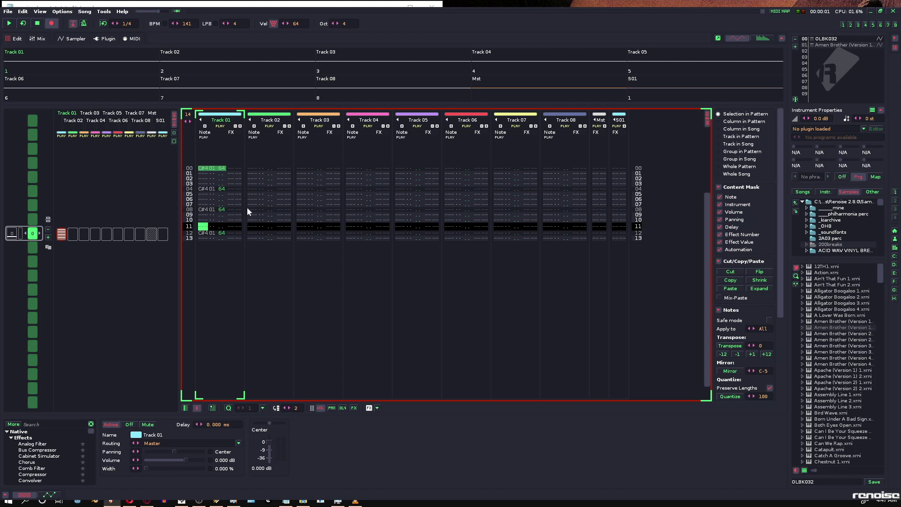
pyautogui.press('Down')
pyautogui.press('Up')
pyautogui.press('Down')
pyautogui.press('Down')
pyautogui.press('Up')
pyautogui.press('Up')
pyautogui.press('Up')
pyautogui.press('Down')
pyautogui.press('Down')
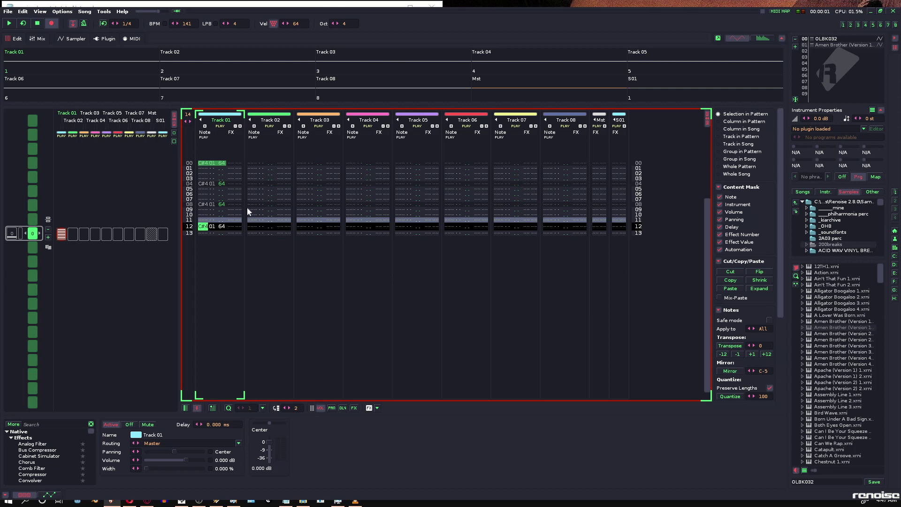
# Enter slice C#4 on row 02 of Track 01.
pyautogui.press('Up')
pyautogui.press('Up')
pyautogui.press('Up')
pyautogui.press('Up')
pyautogui.press('Up')
pyautogui.press('Up')
pyautogui.press('Up')
pyautogui.press('Up')
pyautogui.press('Up')
pyautogui.press('Up')
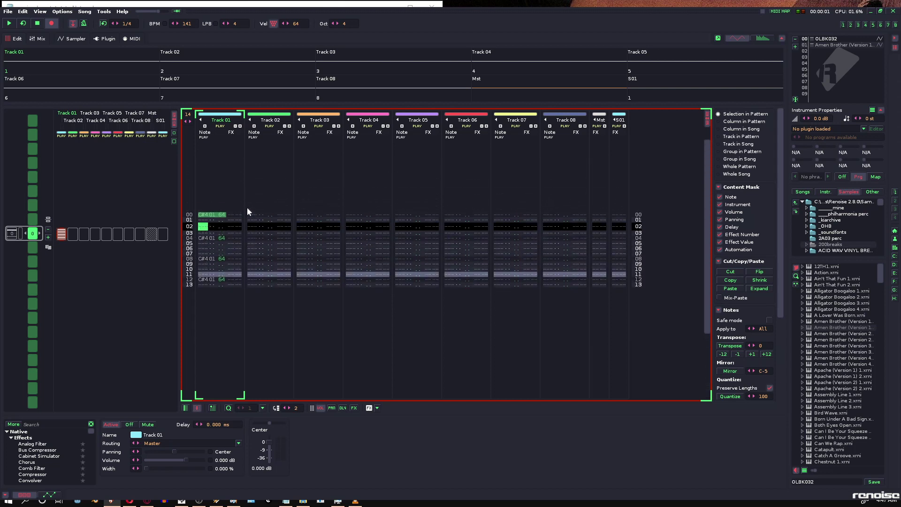
pyautogui.press('s')
pyautogui.press('Down')
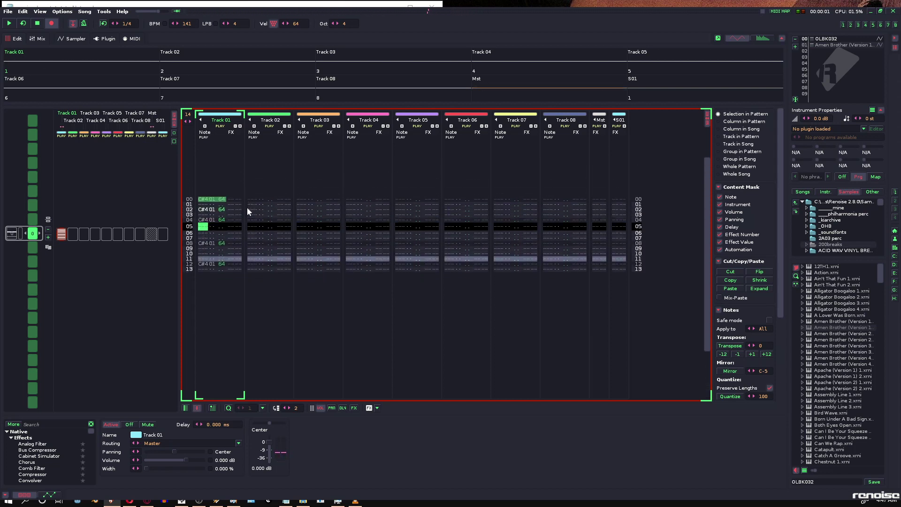
# Add slice C#4 on rows 06 and 10 of Track 01 so that a hit falls on every second row.
pyautogui.press('Up')
pyautogui.press('Up')
pyautogui.press('Up')
pyautogui.press('Up')
pyautogui.press('Up')
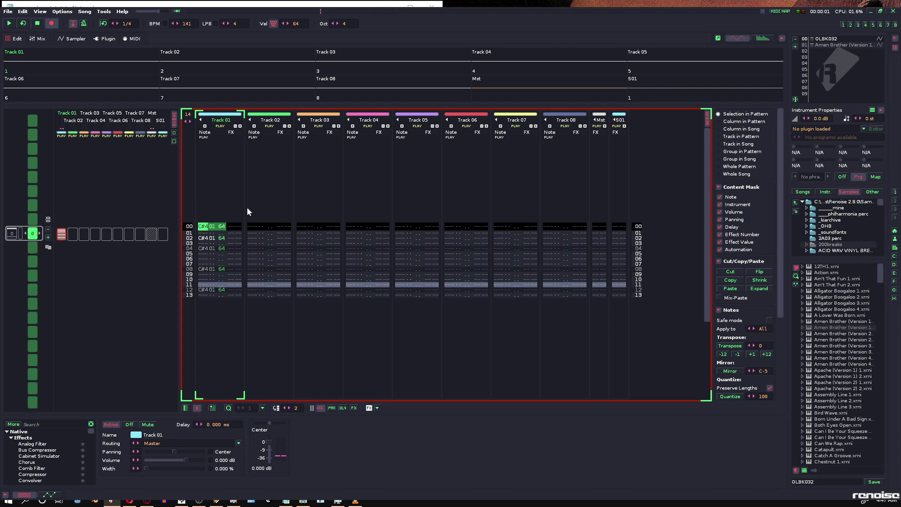
pyautogui.press('d')
pyautogui.press('Down')
pyautogui.press('Down')
pyautogui.press('Down')
pyautogui.press('Down')
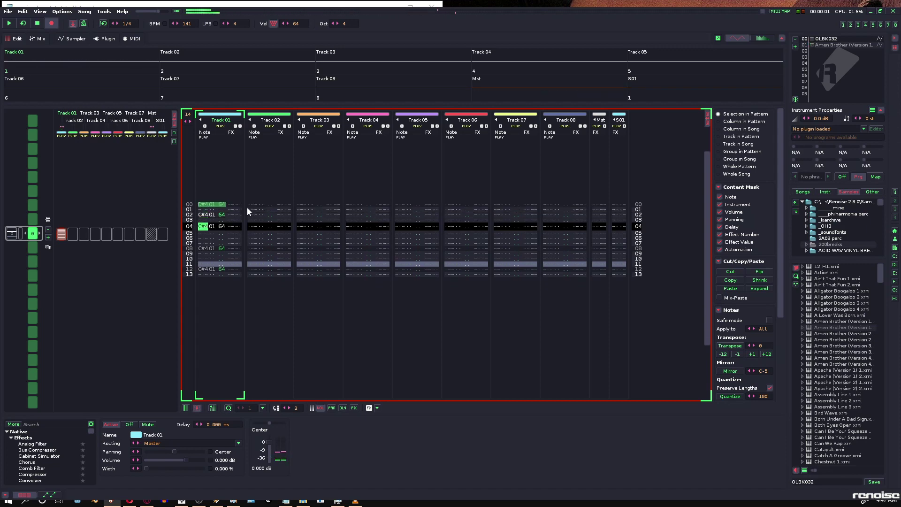
pyautogui.press('s')
pyautogui.press('Down')
pyautogui.press('Down')
pyautogui.press('s')
# Play the 14-line pattern, stop it and lengthen the pattern to 15 lines.
pyautogui.press('space')
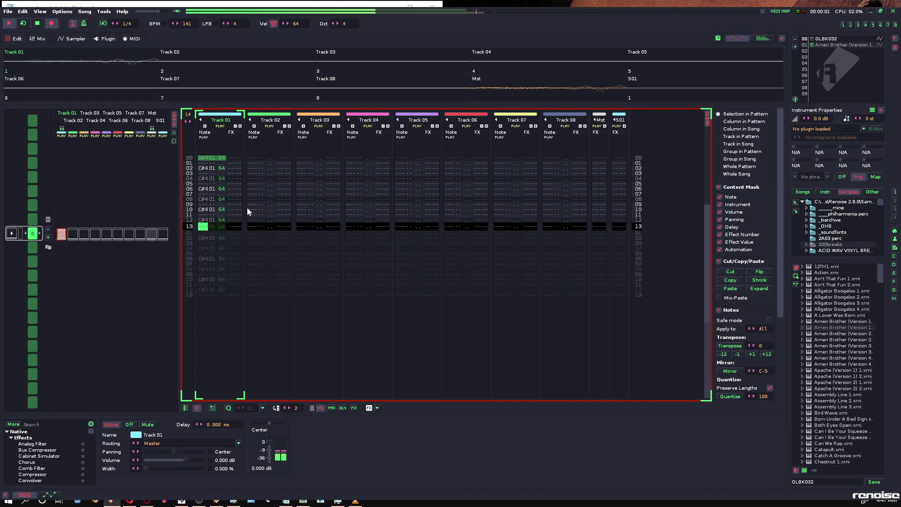
pyautogui.press('space')
pyautogui.click(190, 121)
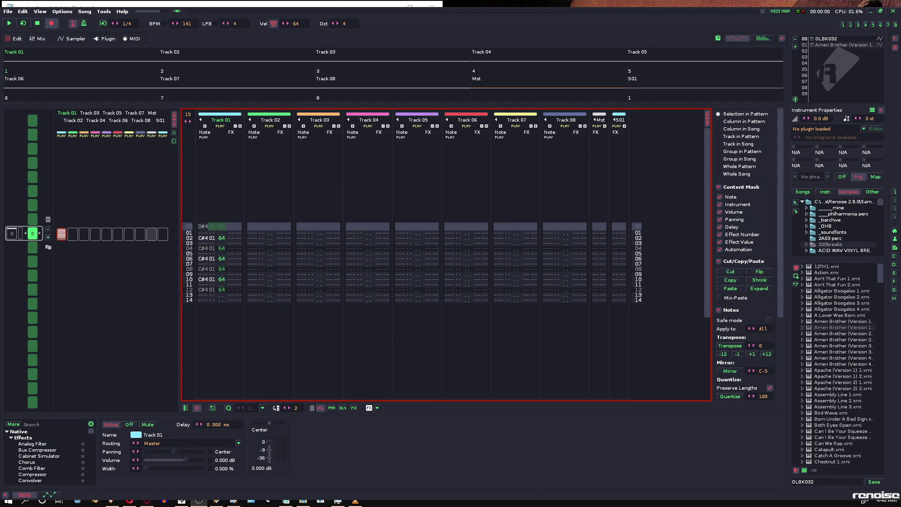
# Open the Song Options and edit the default pattern length for new patterns.
pyautogui.click(182, 15)
pyautogui.click(89, 13)
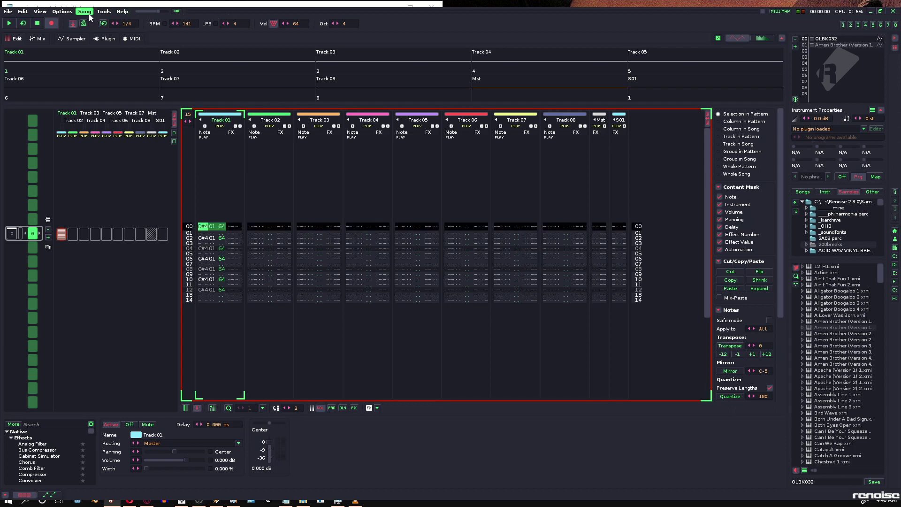
pyautogui.click(114, 82)
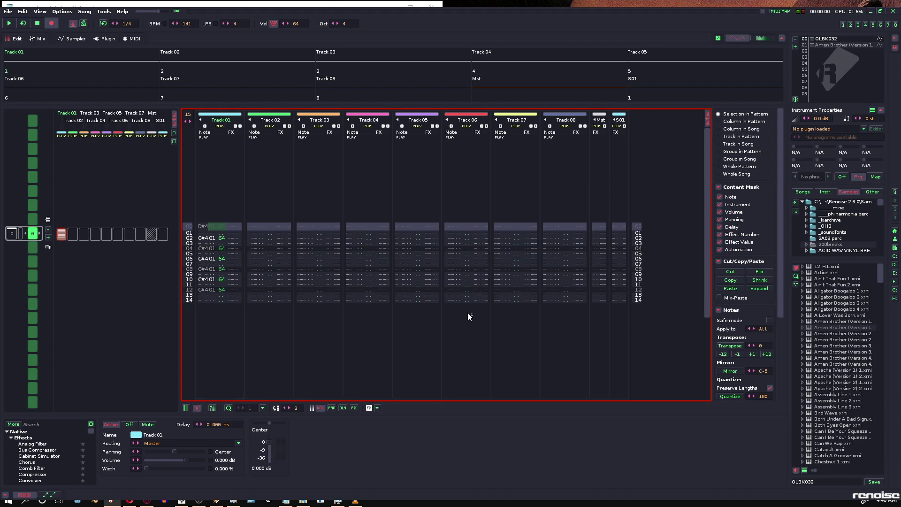
pyautogui.click(84, 11)
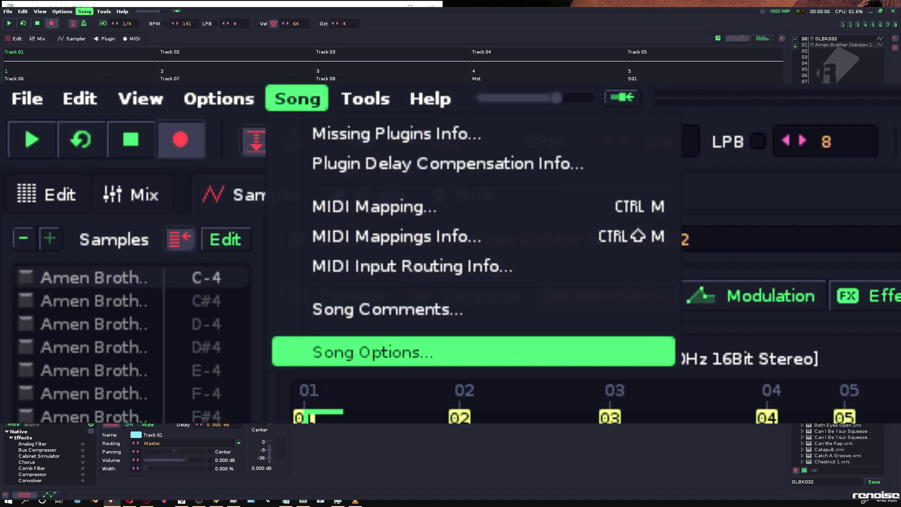
pyautogui.click(105, 83)
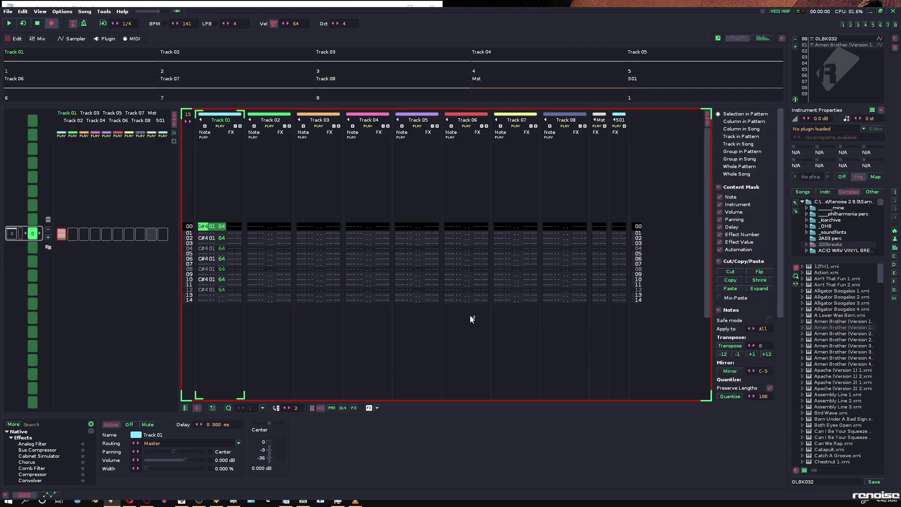
pyautogui.doubleClick(446, 386)
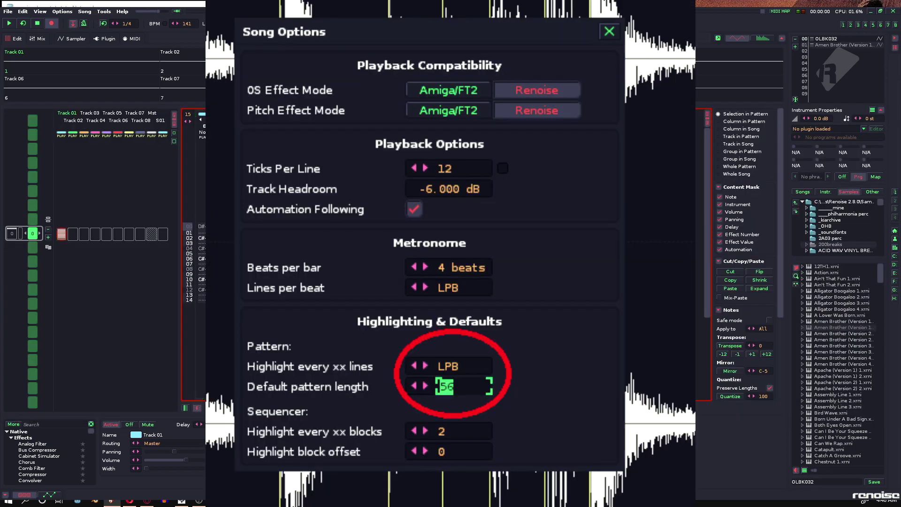
pyautogui.press('Return')
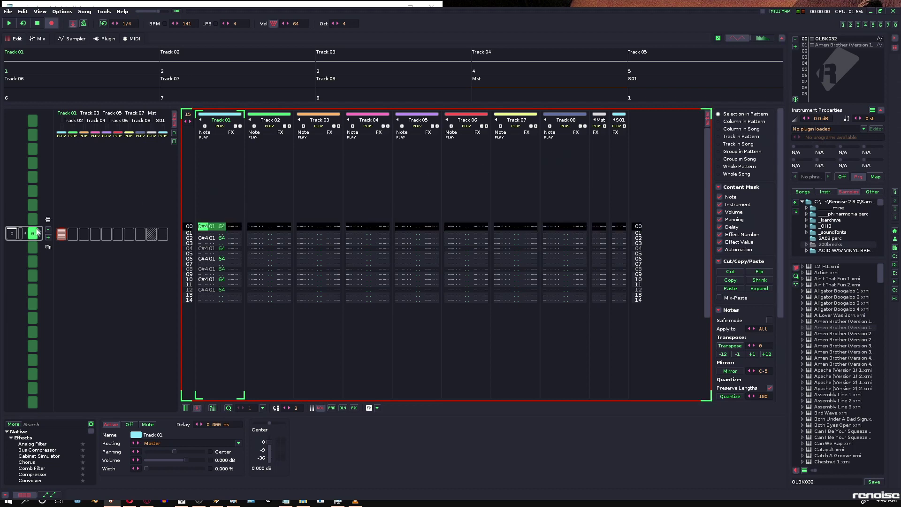
# Add four new patterns to the sequence and return to the first pattern.
pyautogui.click(48, 237)
pyautogui.click(48, 237)
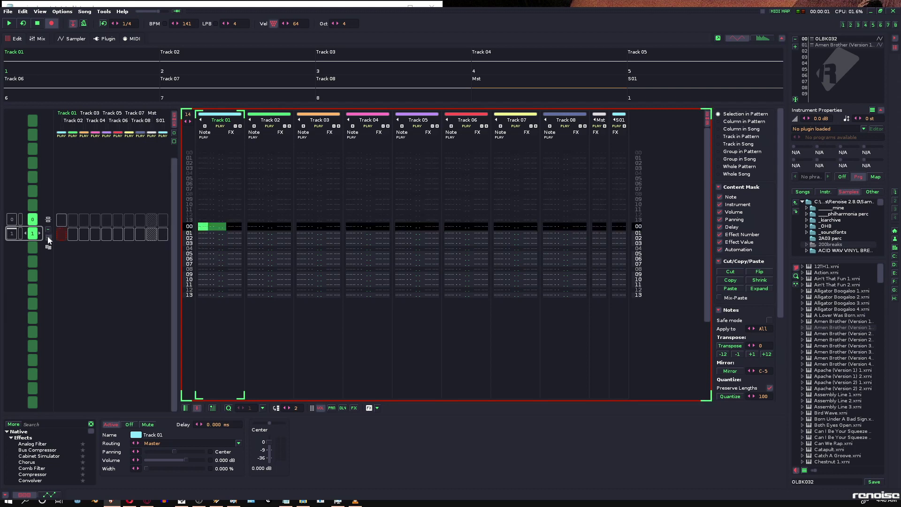
pyautogui.click(48, 237)
pyautogui.click(48, 237)
pyautogui.click(48, 237)
pyautogui.scroll(4, 89, 237)
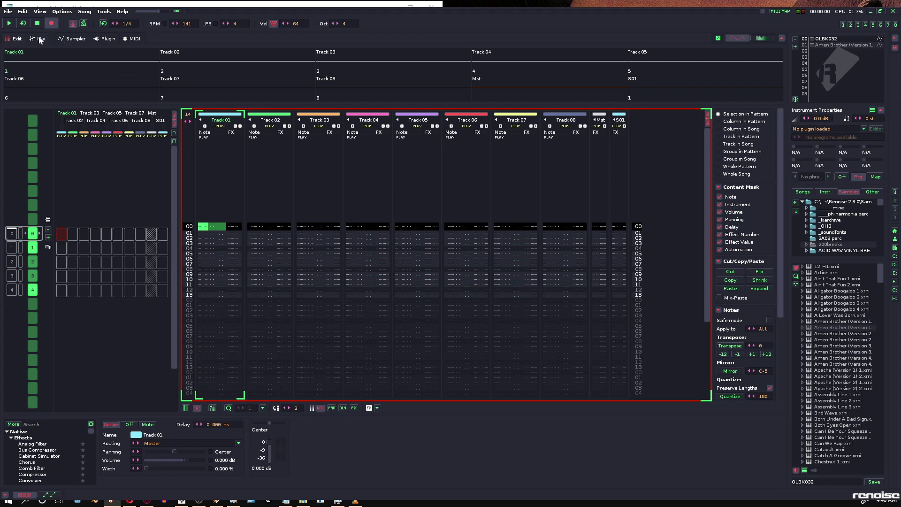
# Select the Mst track to view its mastering and Global Groove settings.
pyautogui.click(600, 121)
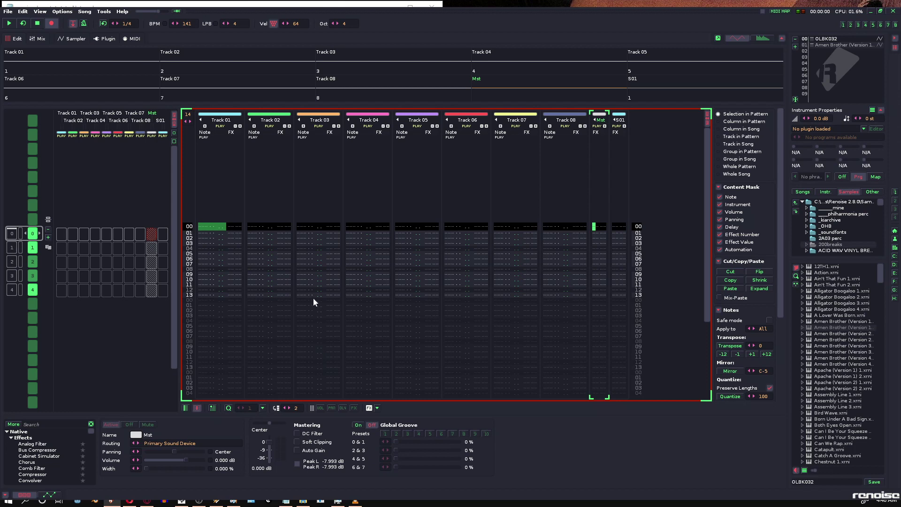
pyautogui.hotkey('alt', 'Tab')
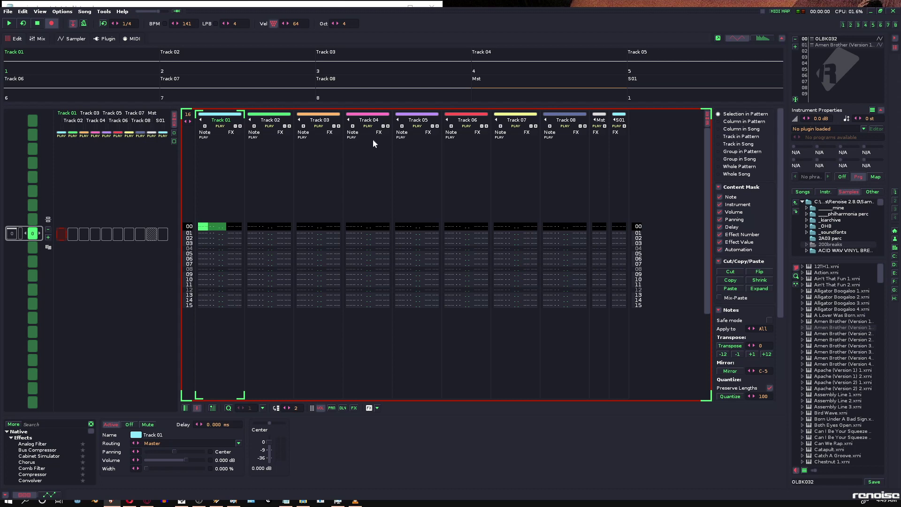
# Enter alternating C#4 and D#4 notes on lines 00, 04, 08 and 12 of Track 01.
pyautogui.press('s')
pyautogui.press('Down')
pyautogui.press('Down')
pyautogui.press('d')
pyautogui.press('Down')
pyautogui.press('Down')
pyautogui.press('s')
pyautogui.press('Down')
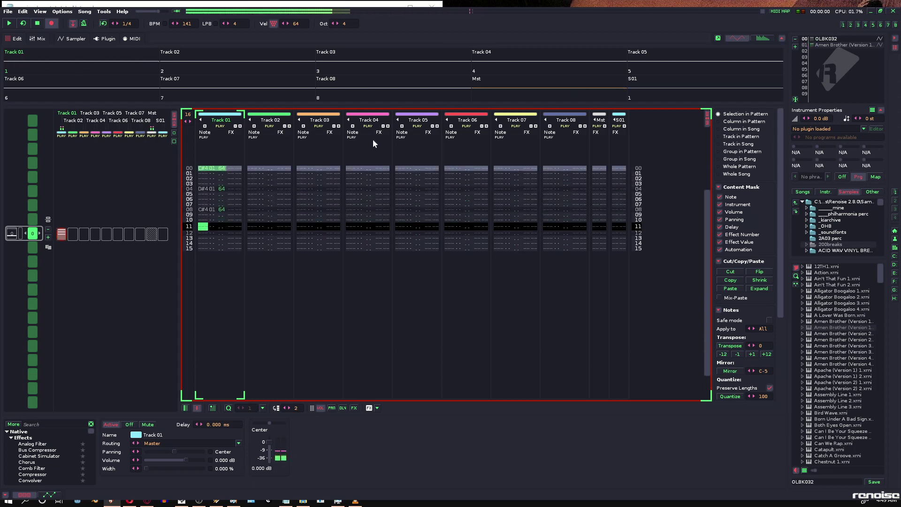
pyautogui.press('Down')
pyautogui.press('d')
# Play the four-note pattern several times, stopping playback after each listen.
pyautogui.press('Up')
pyautogui.press('Up')
pyautogui.press('Up')
pyautogui.press('Up')
pyautogui.press('Up')
pyautogui.press('Up')
pyautogui.press('Up')
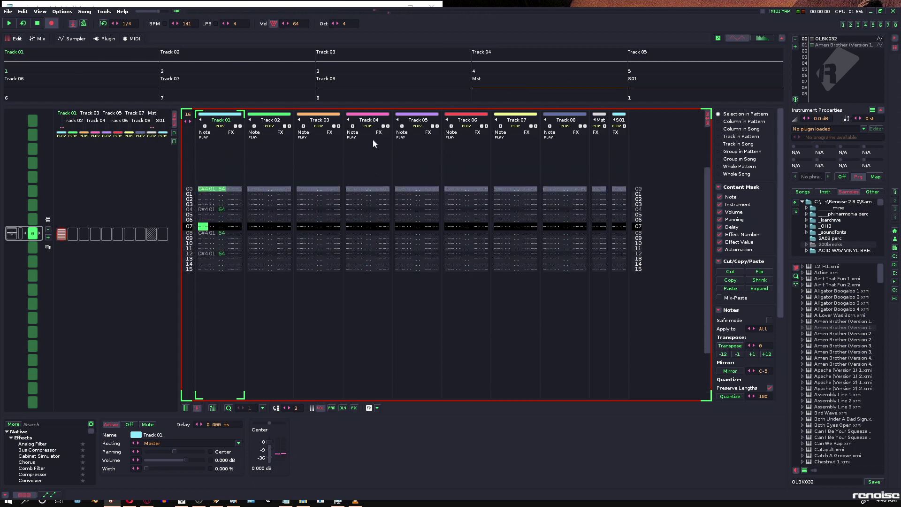
pyautogui.press('Down')
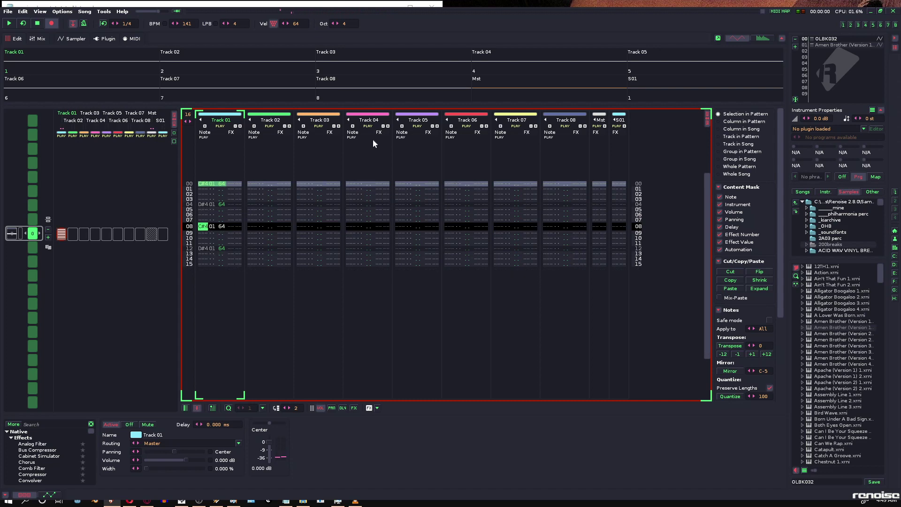
pyautogui.press('Home')
pyautogui.press('space')
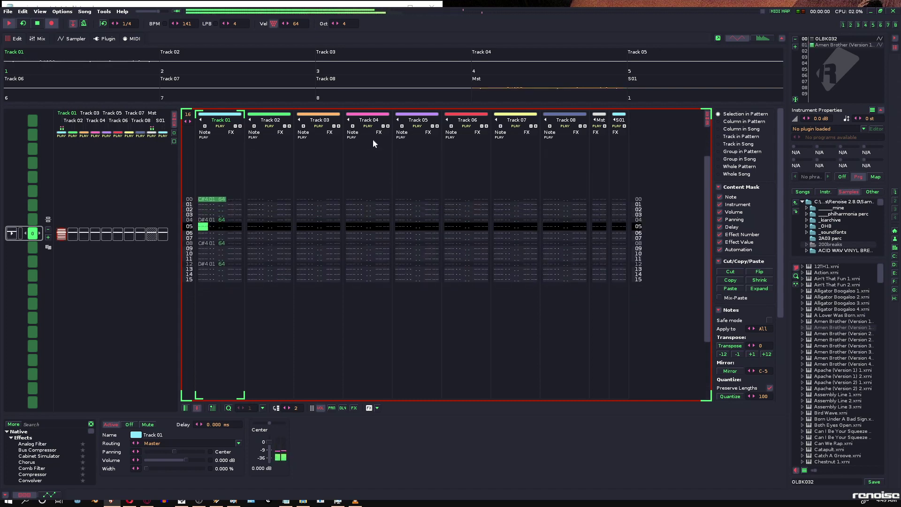
pyautogui.press('space')
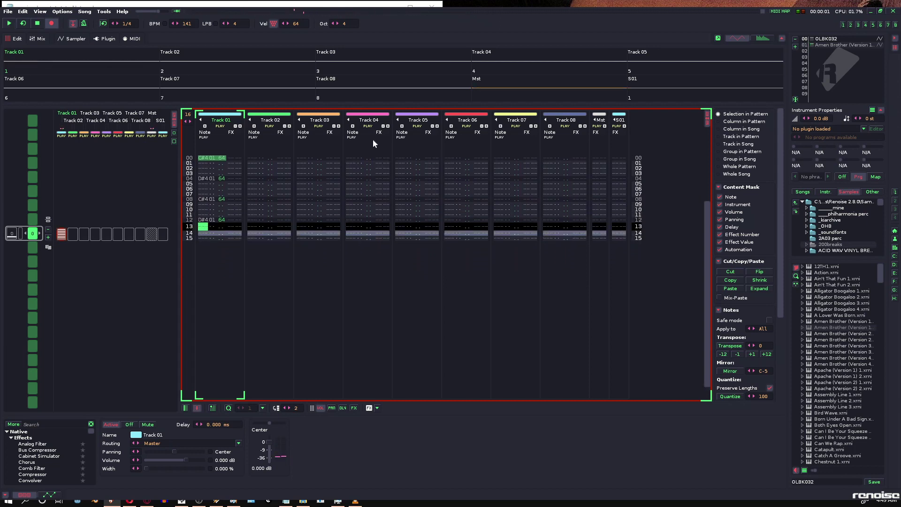
pyautogui.press('space')
pyautogui.press('space')
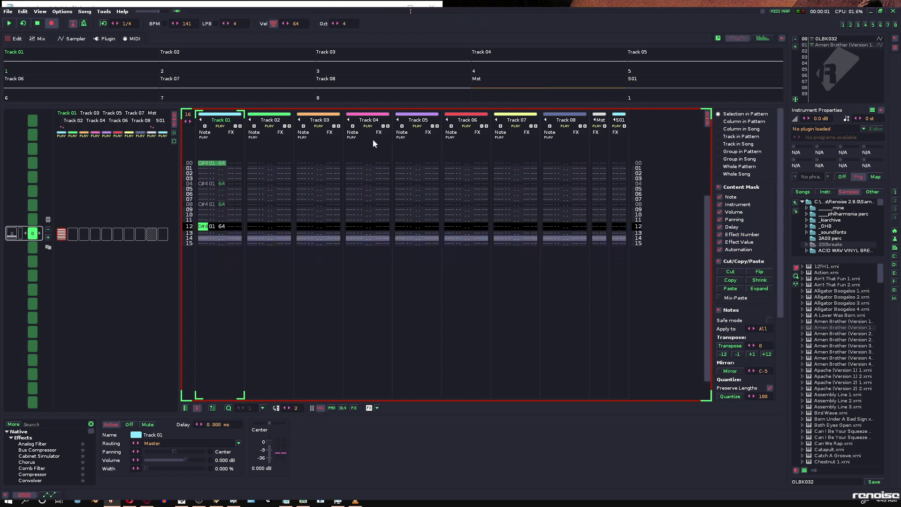
pyautogui.press('Down')
pyautogui.press('Down')
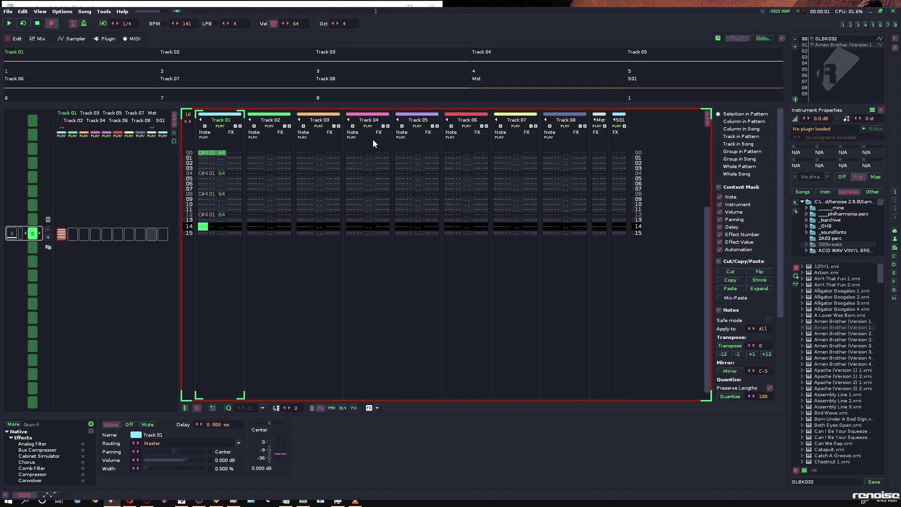
pyautogui.press('space')
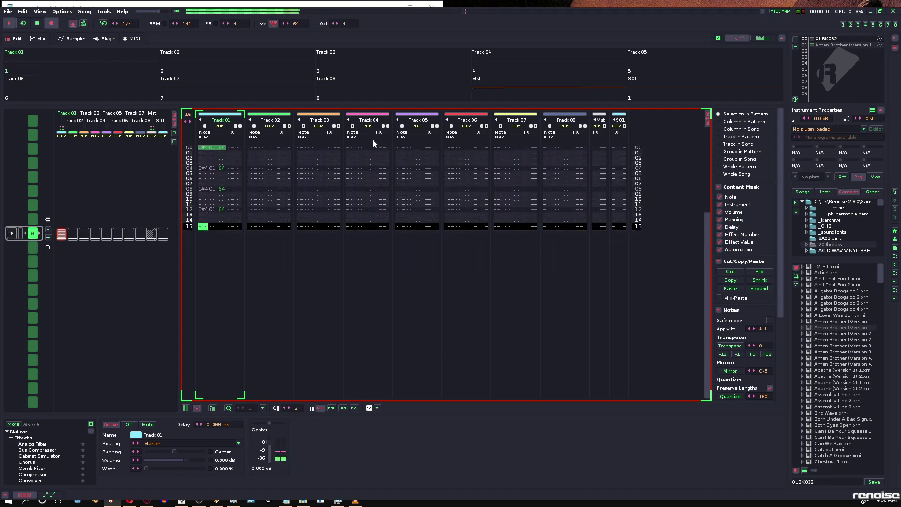
pyautogui.press('space')
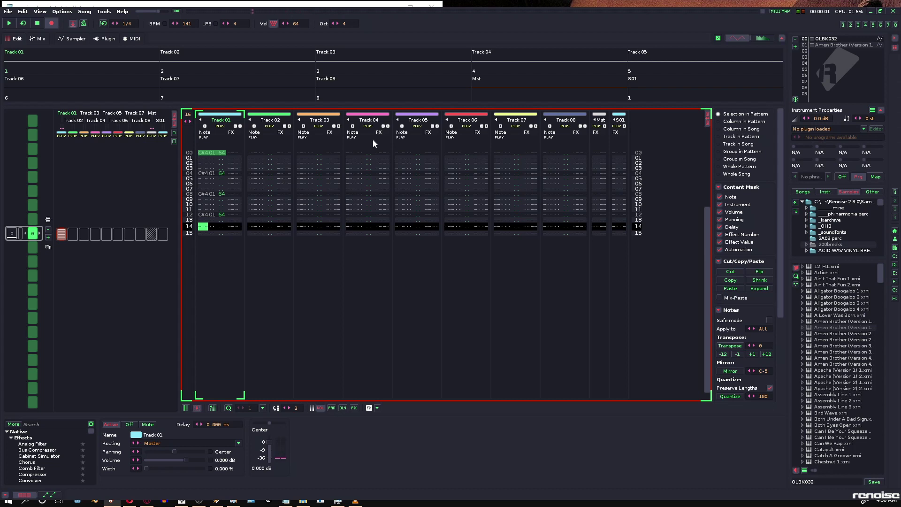
pyautogui.press('space')
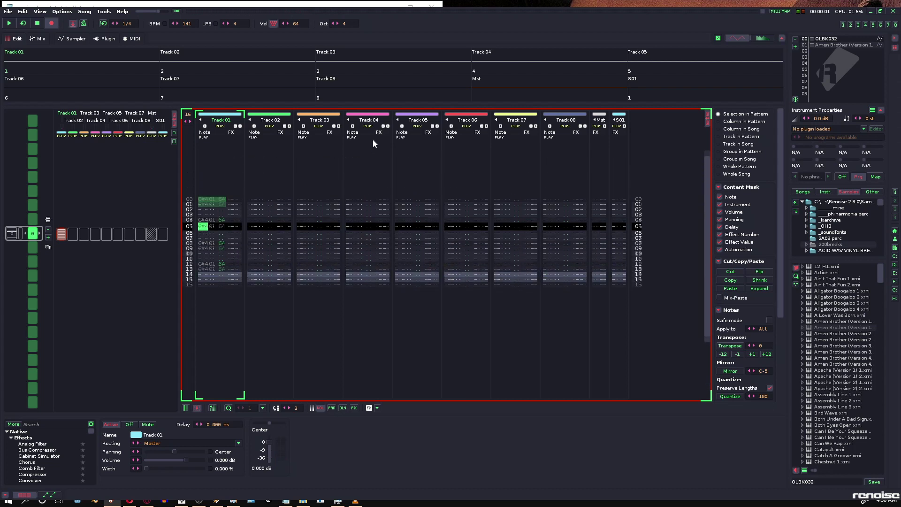
pyautogui.press('space')
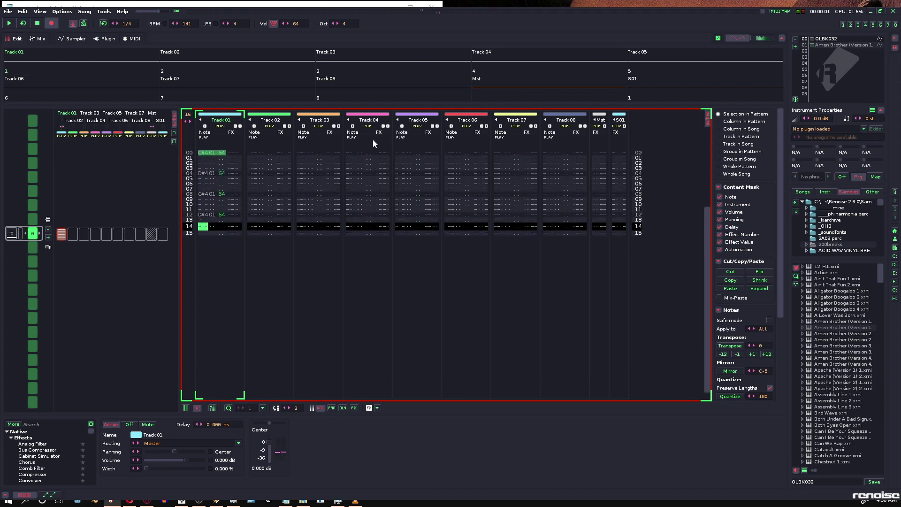
# Step from line 00 to the note on line 04 and return to the first line.
pyautogui.press('Home')
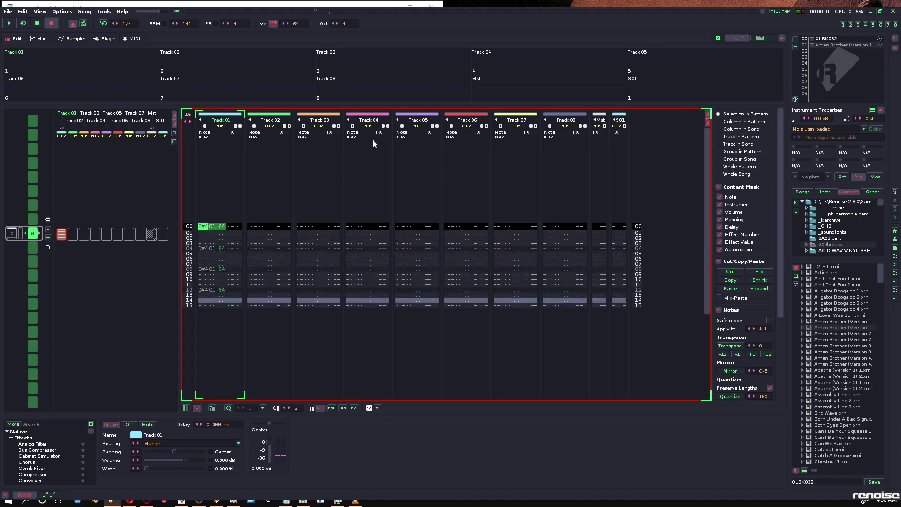
pyautogui.press('Down')
pyautogui.press('Down')
pyautogui.press('Down')
pyautogui.press('Down')
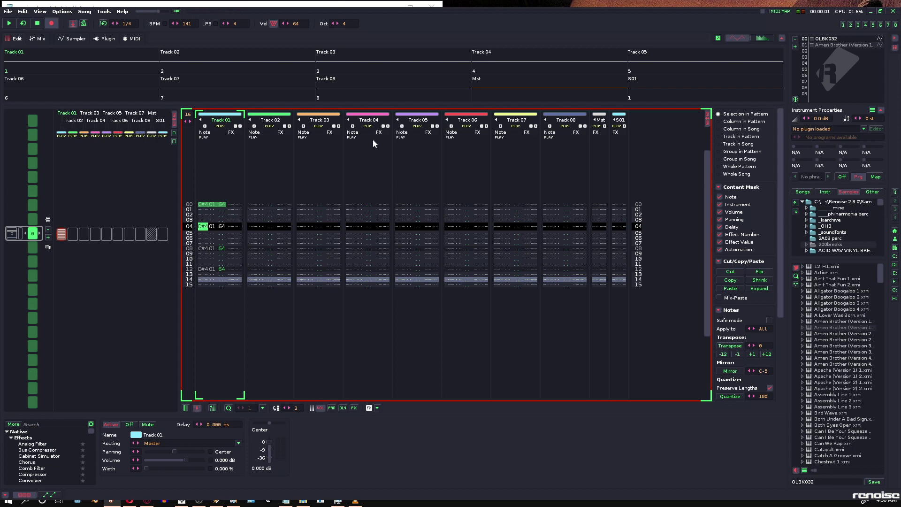
pyautogui.press('Home')
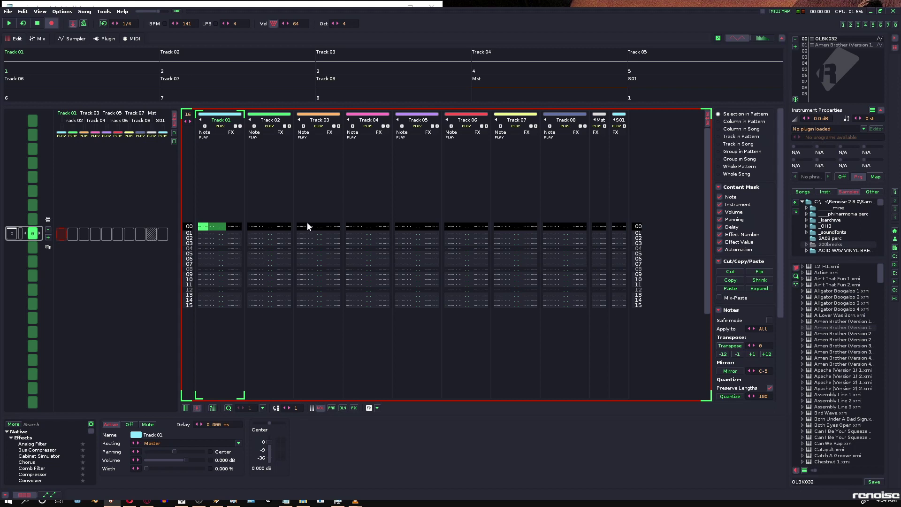
# Enter a busier break of C#4 and D#4 notes on lines 00, 04, 08, 10, 12 and 14 of Track 01.
pyautogui.press('d')
pyautogui.press('Down')
pyautogui.press('Down')
pyautogui.press('Down')
pyautogui.press('d')
pyautogui.press('Down')
pyautogui.press('Down')
pyautogui.press('Down')
pyautogui.press('d')
pyautogui.press('Down')
pyautogui.press('s')
pyautogui.press('Down')
pyautogui.press('d')
pyautogui.press('Down')
pyautogui.press('s')
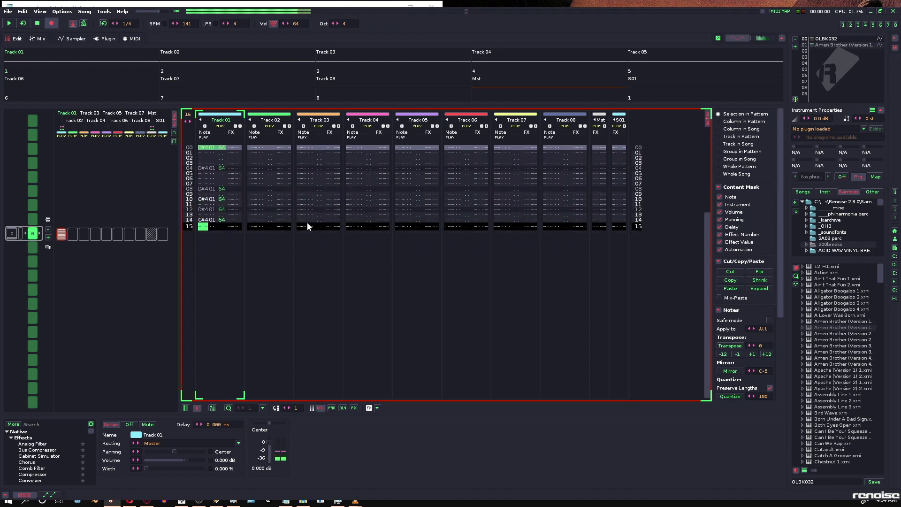
# Play the six-note pattern, stop it and return to its first line.
pyautogui.press('Down')
pyautogui.press('space')
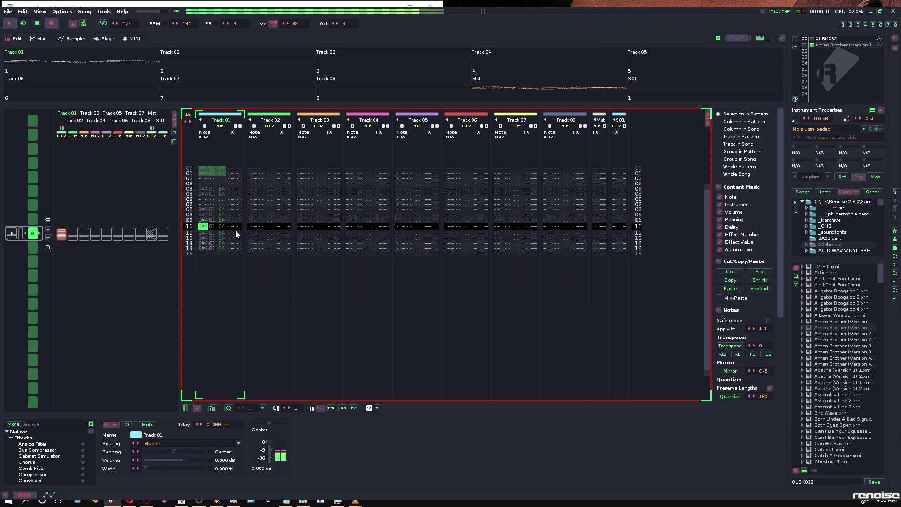
pyautogui.press('space')
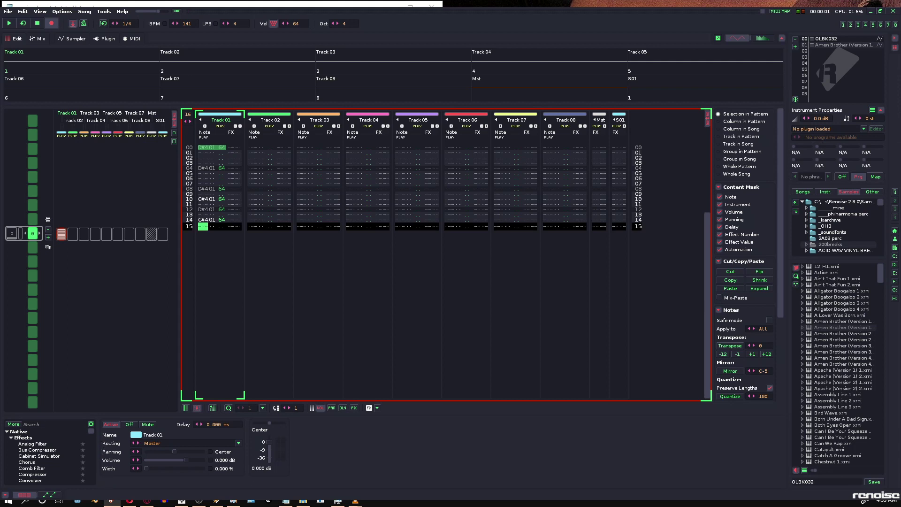
pyautogui.hotkey('alt', 'Tab')
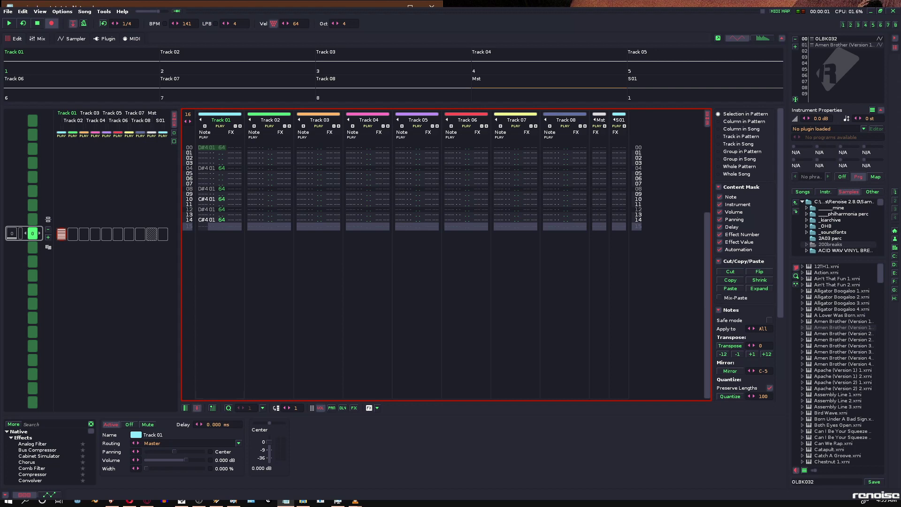
pyautogui.click(210, 227)
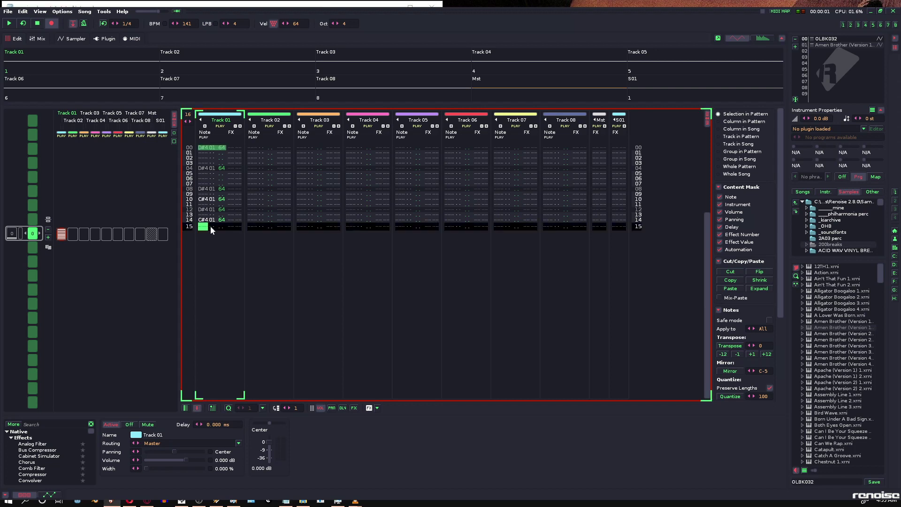
pyautogui.press('Down')
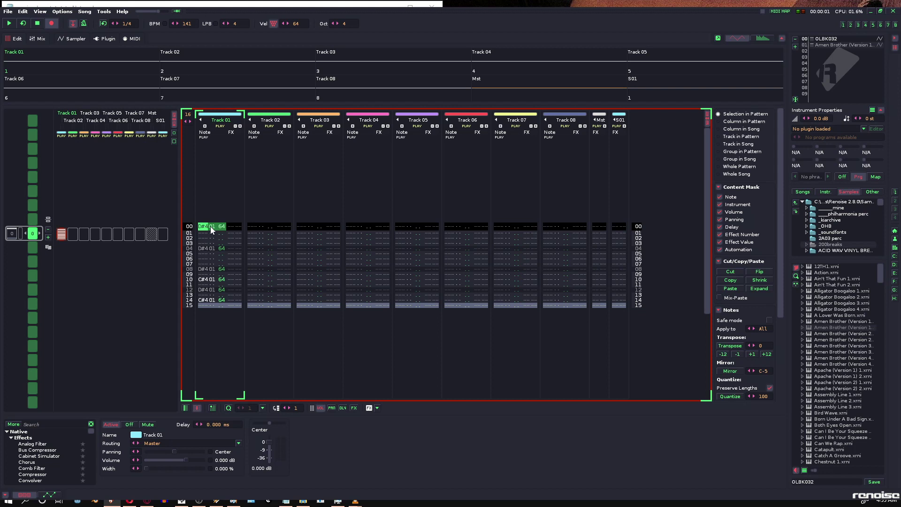
# Undo all the notes entered on lines 00 to 14 of Track 01.
pyautogui.hotkey('ctrl', 'z')
pyautogui.hotkey('ctrl', 'z')
pyautogui.hotkey('ctrl', 'z')
pyautogui.hotkey('ctrl', 'z')
pyautogui.hotkey('ctrl', 'z')
pyautogui.hotkey('ctrl', 'z')
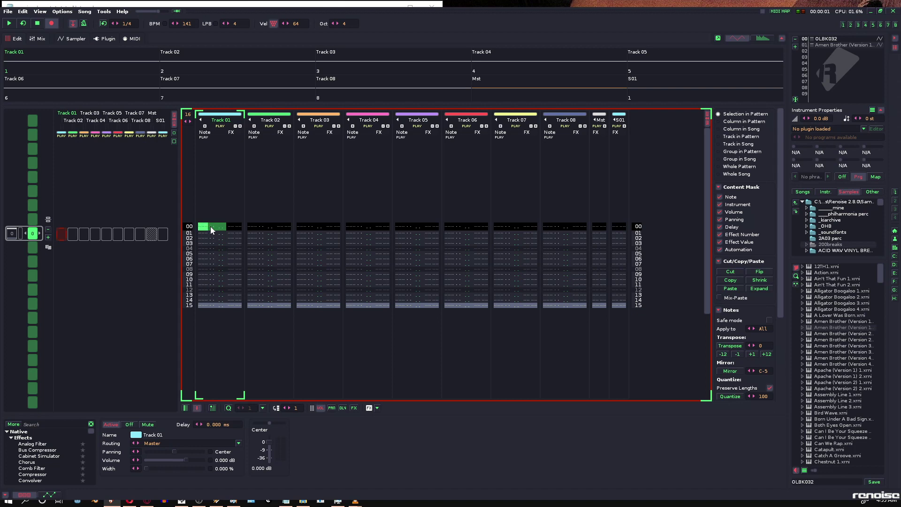
# Enter alternating C#4 and D#4 notes on lines 00, 02, 04, 08, 09, 10, 12 and 13 of Track 01.
pyautogui.press('s')
pyautogui.press('Down')
pyautogui.press('d')
pyautogui.press('Down')
pyautogui.press('s')
pyautogui.press('Down')
pyautogui.press('Down')
pyautogui.press('Down')
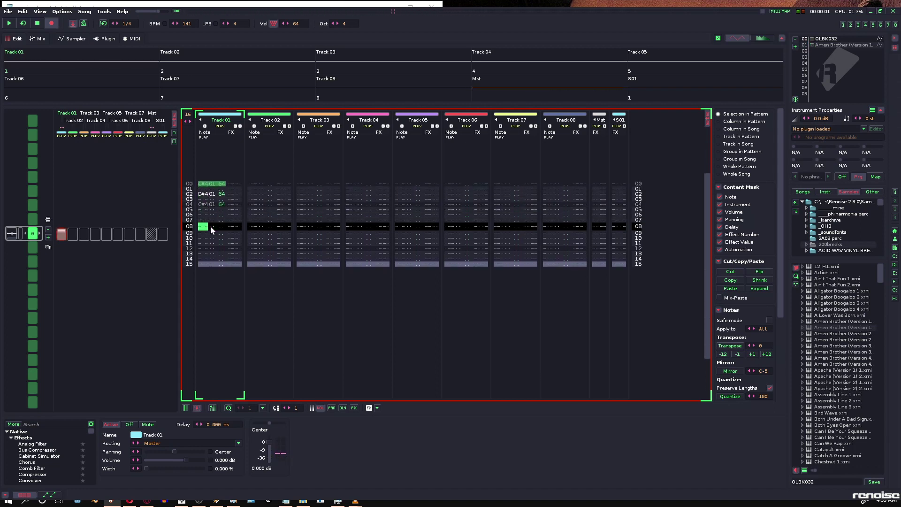
pyautogui.press('d')
pyautogui.press('s')
pyautogui.press('d')
pyautogui.press('Down')
pyautogui.press('s')
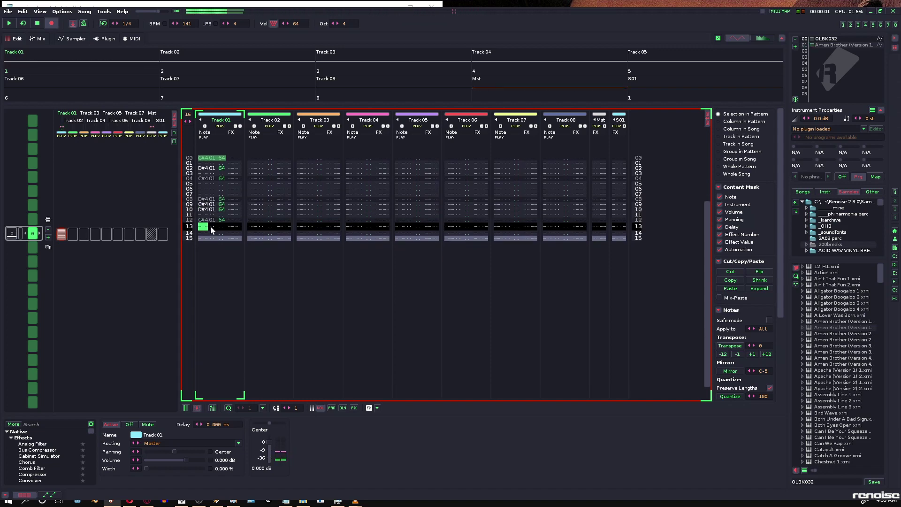
pyautogui.press('d')
# Play the syncopated eight-note pattern twice, stopping after each playback.
pyautogui.press('Up')
pyautogui.press('Up')
pyautogui.press('Up')
pyautogui.press('Up')
pyautogui.press('Up')
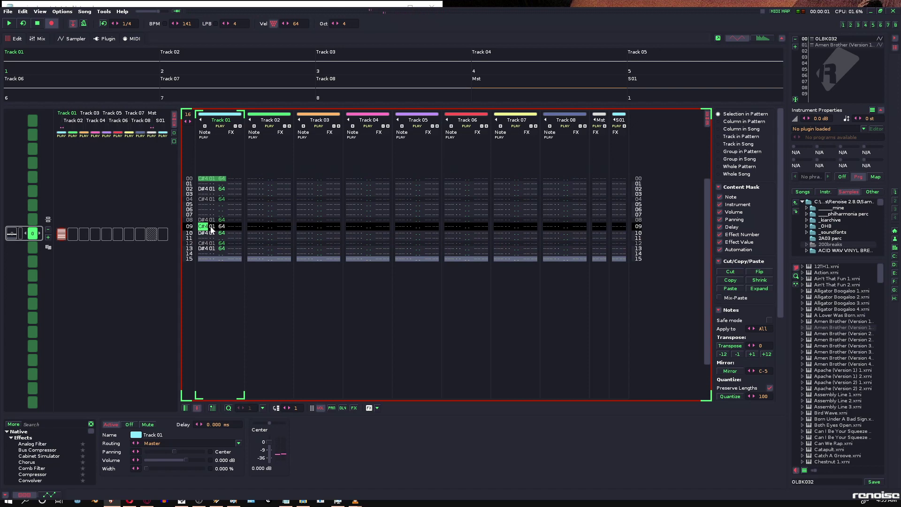
pyautogui.press('space')
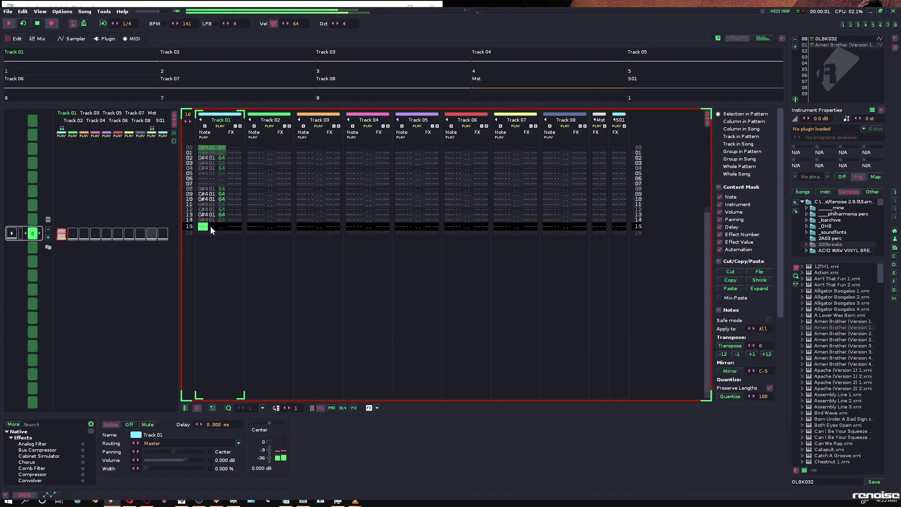
pyautogui.press('space')
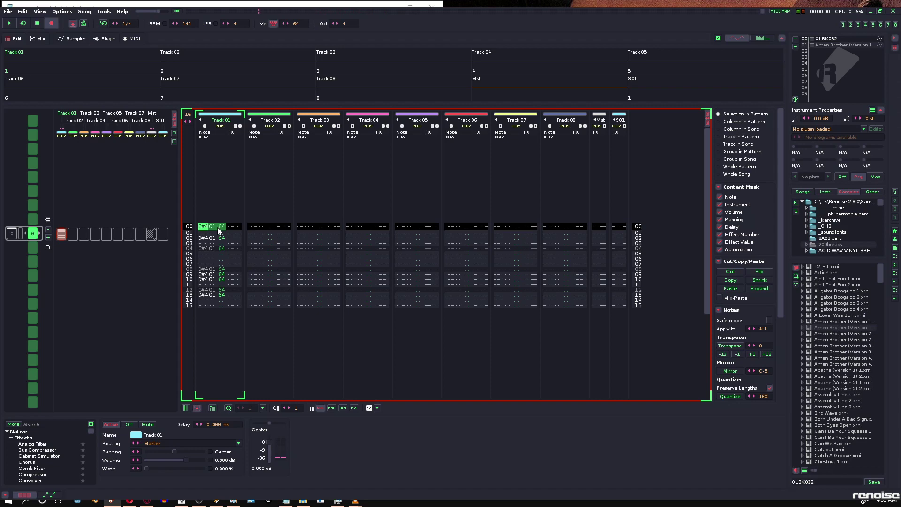
pyautogui.press('space')
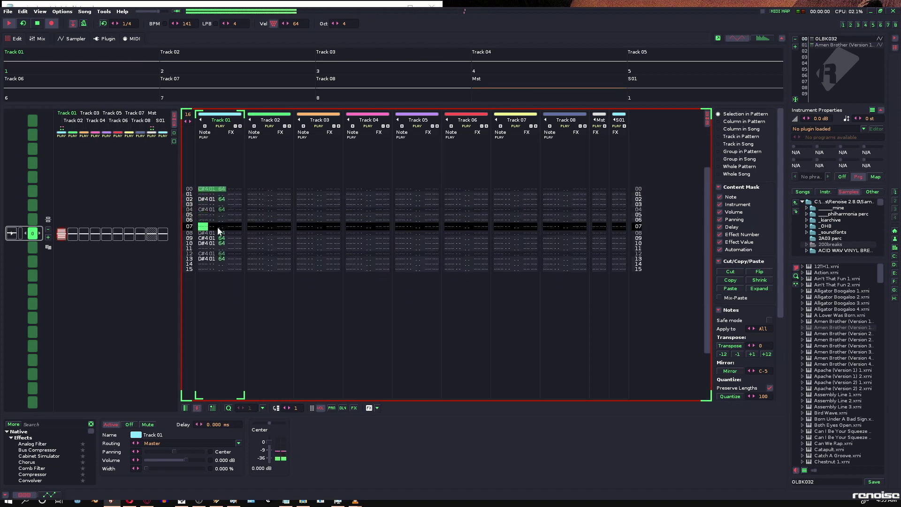
pyautogui.press('space')
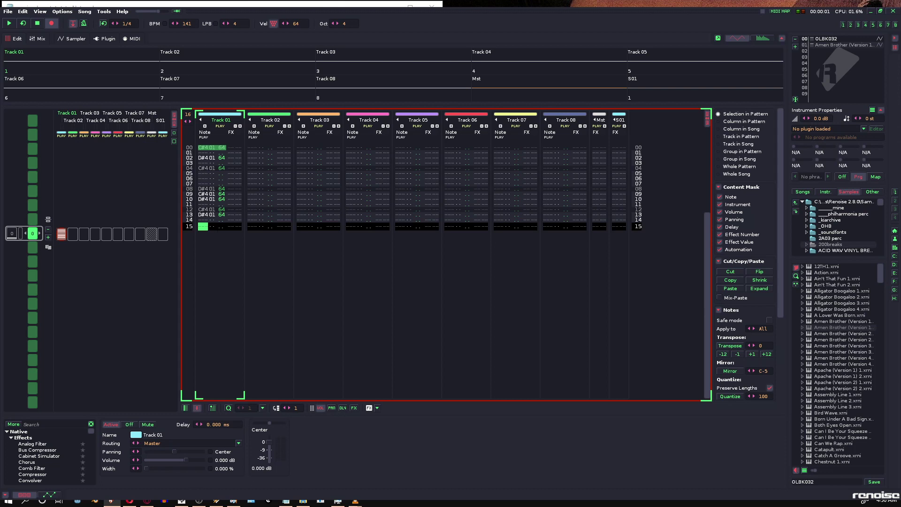
# Return to the pattern editor, play the eight-note break again and stop it.
pyautogui.click(286, 503)
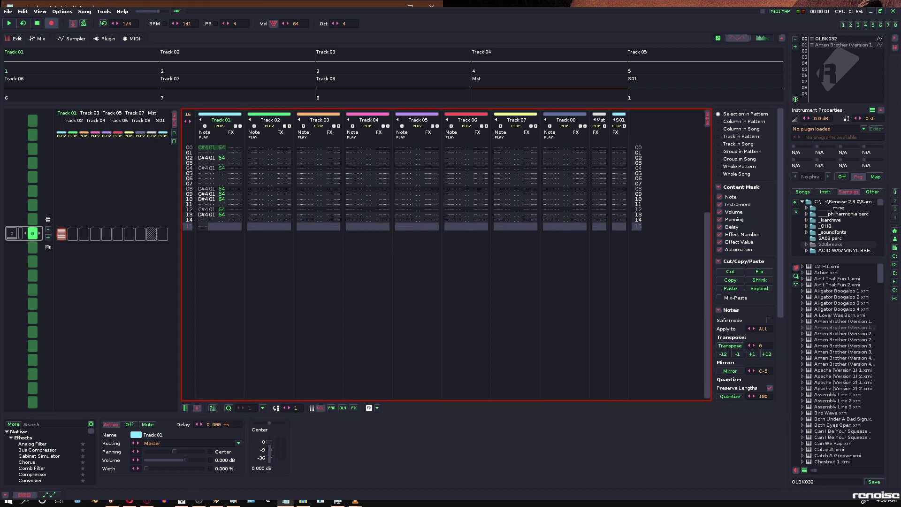
pyautogui.click(253, 251)
pyautogui.press('space')
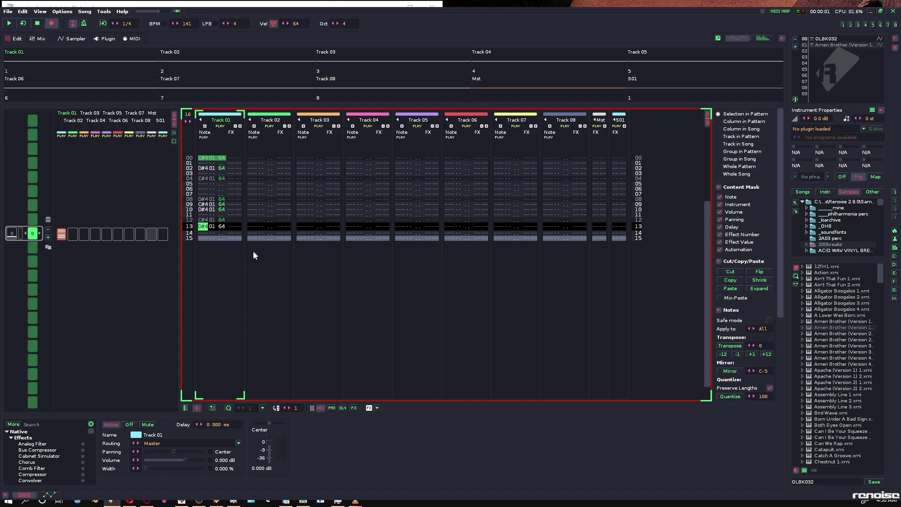
pyautogui.press('space')
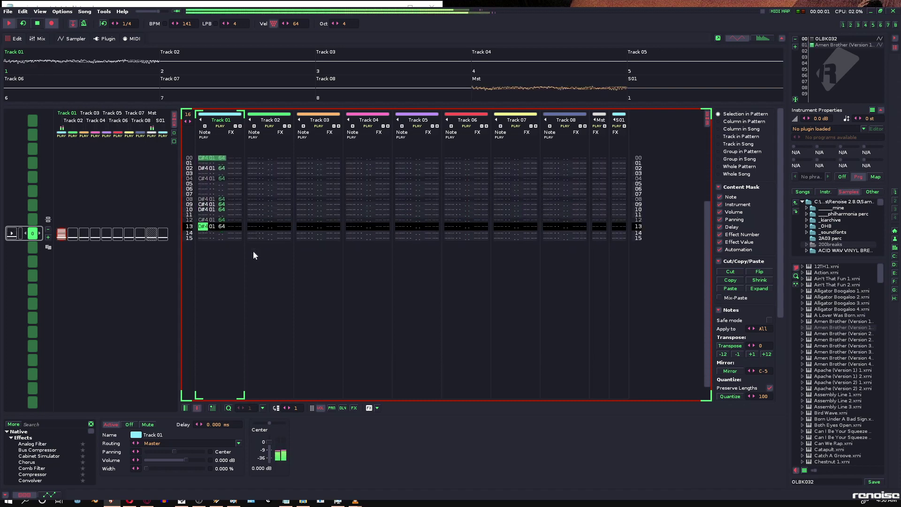
pyautogui.press('space')
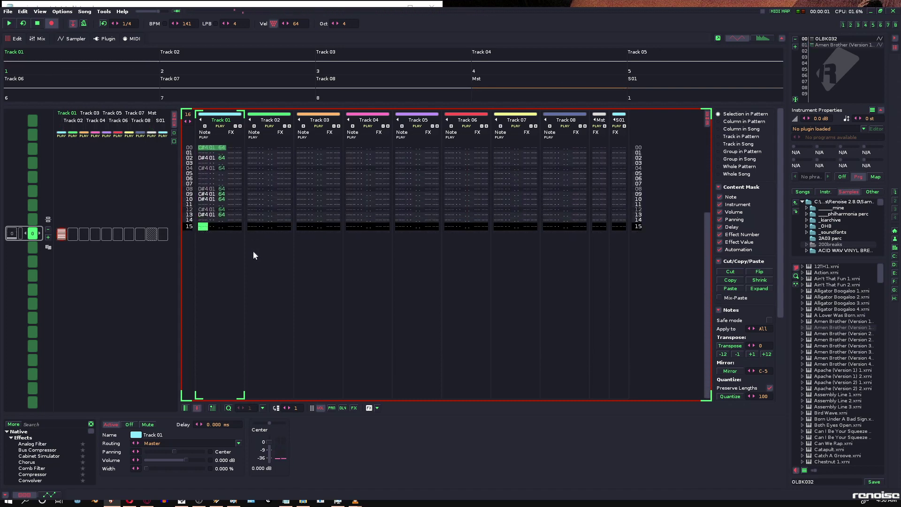
# Undo the notes in Track 01 and set the pattern length to 32 lines.
pyautogui.press('Up')
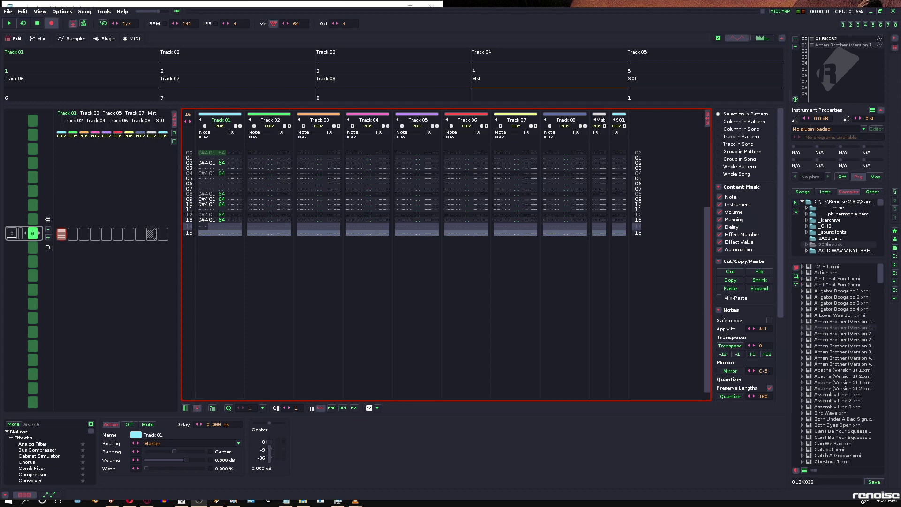
pyautogui.hotkey('ctrl', 'z')
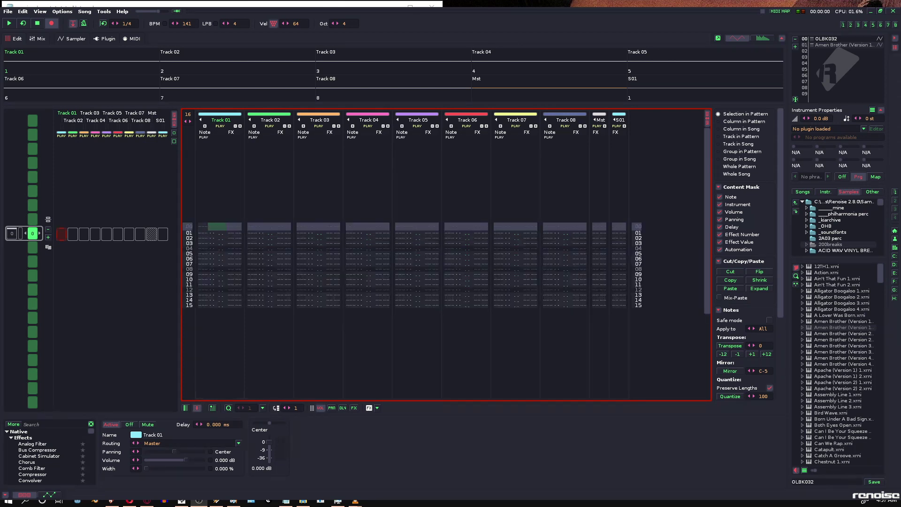
pyautogui.click(210, 102)
pyautogui.doubleClick(188, 114)
pyautogui.write('32')
pyautogui.press('Return')
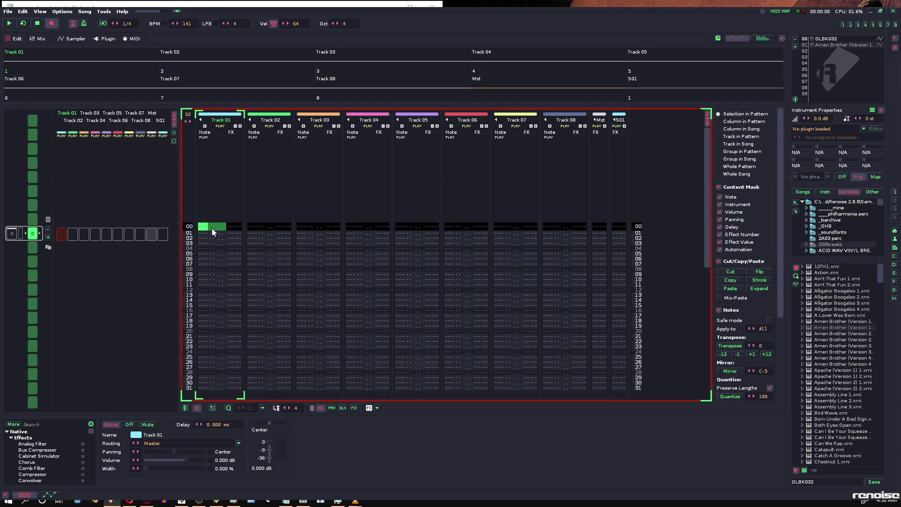
# Enter alternating C#4 and D#4 notes on every fourth line of Track 01, from line 00 to line 28.
pyautogui.press('space')
pyautogui.press('s')
pyautogui.press('d')
pyautogui.press('s')
pyautogui.press('d')
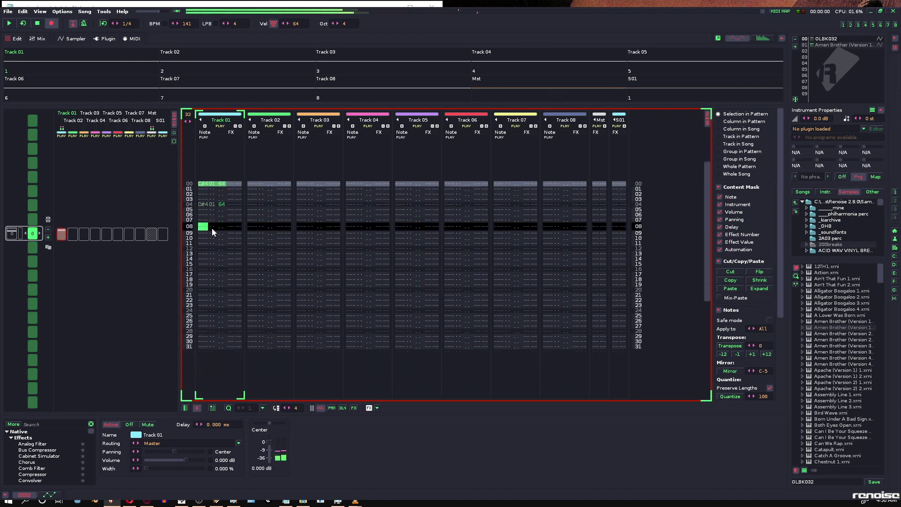
pyautogui.press('s')
pyautogui.press('d')
pyautogui.press('s')
pyautogui.press('d')
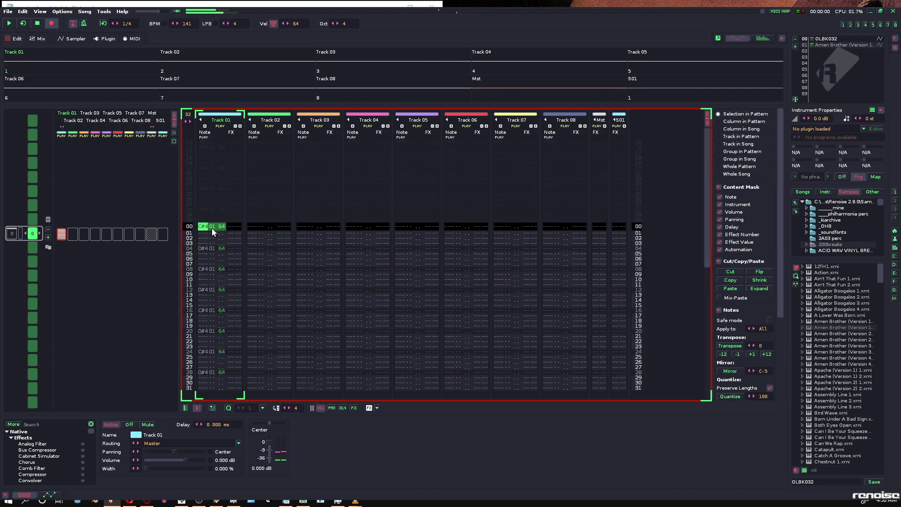
pyautogui.press('space')
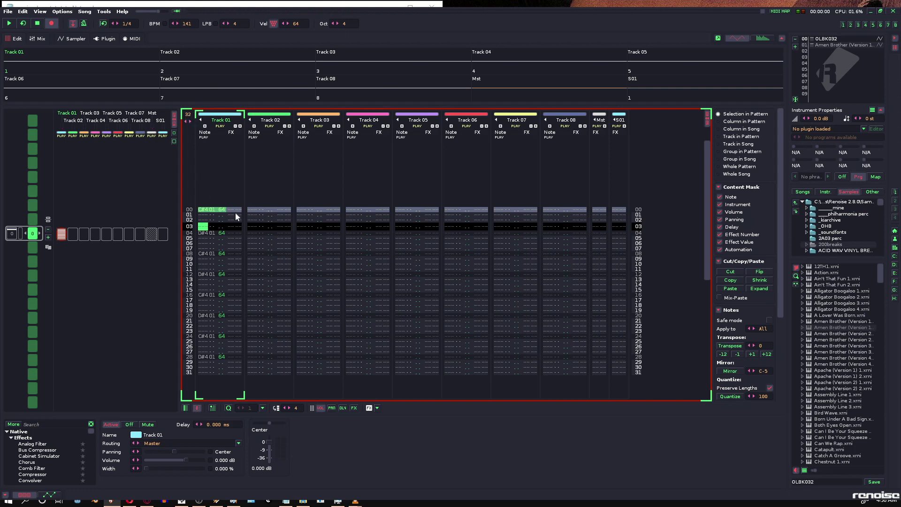
# With an edit step of 1, add E-4 on lines 06 and 10 and F-4 on lines 07, 09 and 11 of Track 01.
pyautogui.scroll(-3, 272, 268)
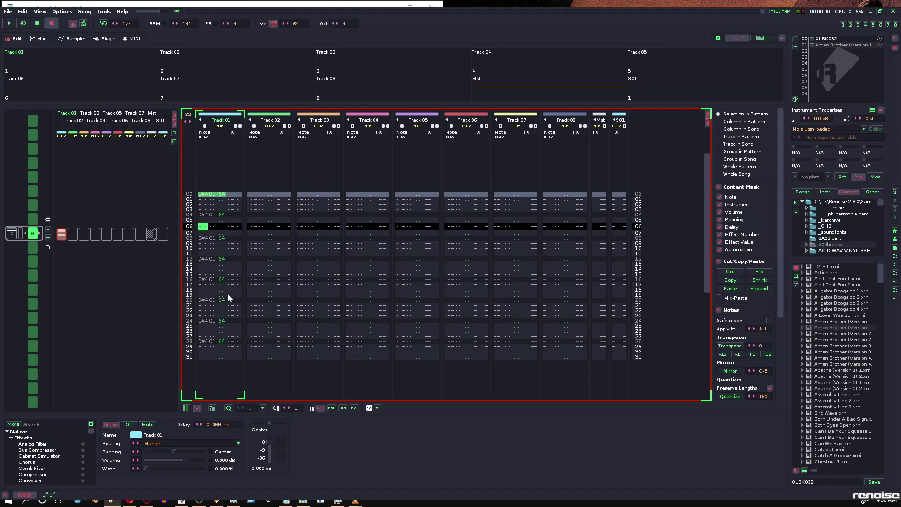
pyautogui.press('c')
pyautogui.press('v')
pyautogui.press('Down')
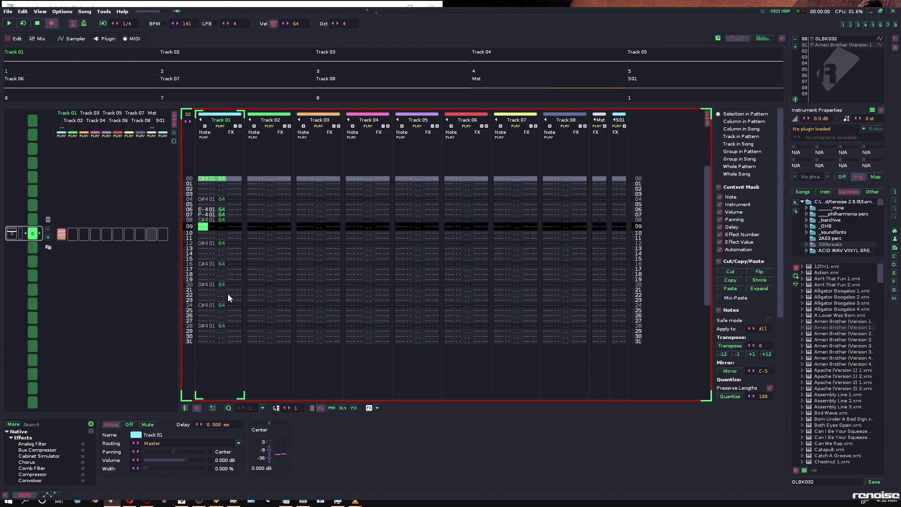
pyautogui.press('v')
pyautogui.press('c')
pyautogui.press('v')
# Add F-4, E-4 and F-4 on lines 17, 18 and 19 of Track 01.
pyautogui.press('Down')
pyautogui.press('Down')
pyautogui.press('Down')
pyautogui.press('Down')
pyautogui.press('Down')
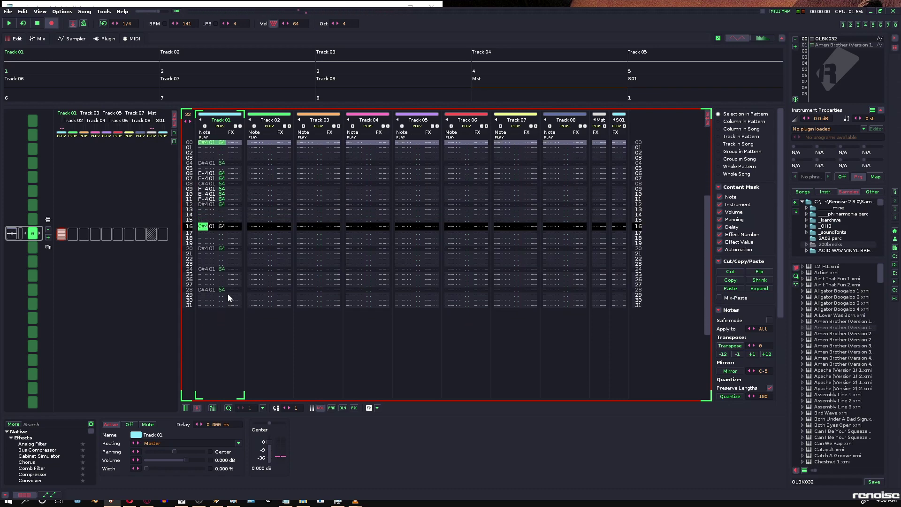
pyautogui.press('v')
pyautogui.press('c')
pyautogui.press('v')
# Add E-4 and F-4 pairs on lines 22–23, 26–27 and 30–31 of Track 01.
pyautogui.press('Down')
pyautogui.press('Down')
pyautogui.press('c')
pyautogui.press('v')
pyautogui.press('Down')
pyautogui.press('Down')
pyautogui.press('c')
pyautogui.press('v')
pyautogui.press('Down')
pyautogui.press('Down')
pyautogui.press('c')
pyautogui.press('v')
# Play the 32-line break with the added E-4 and F-4 notes and stop it.
pyautogui.press('Up')
pyautogui.press('Up')
pyautogui.press('Up')
pyautogui.press('Up')
pyautogui.press('Up')
pyautogui.press('Up')
pyautogui.press('Up')
pyautogui.press('Up')
pyautogui.press('Up')
pyautogui.press('Up')
pyautogui.press('Up')
pyautogui.press('Up')
pyautogui.press('space')
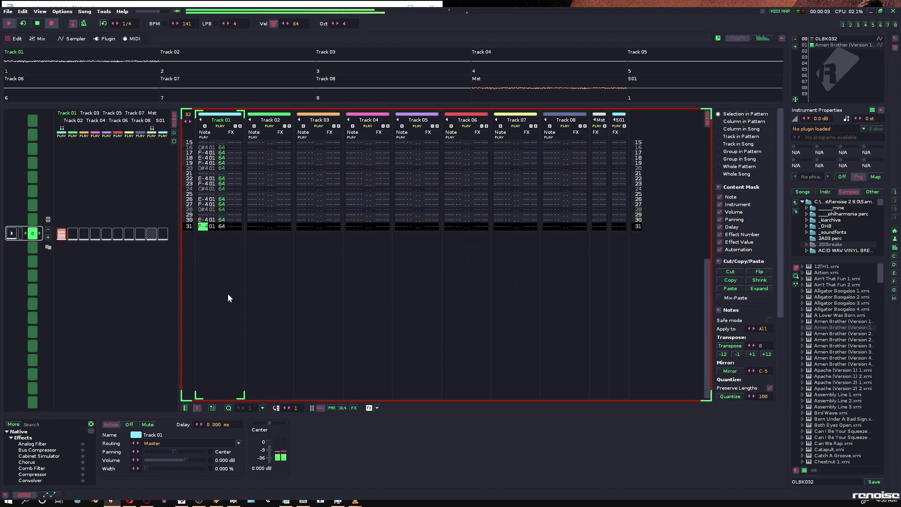
pyautogui.press('space')
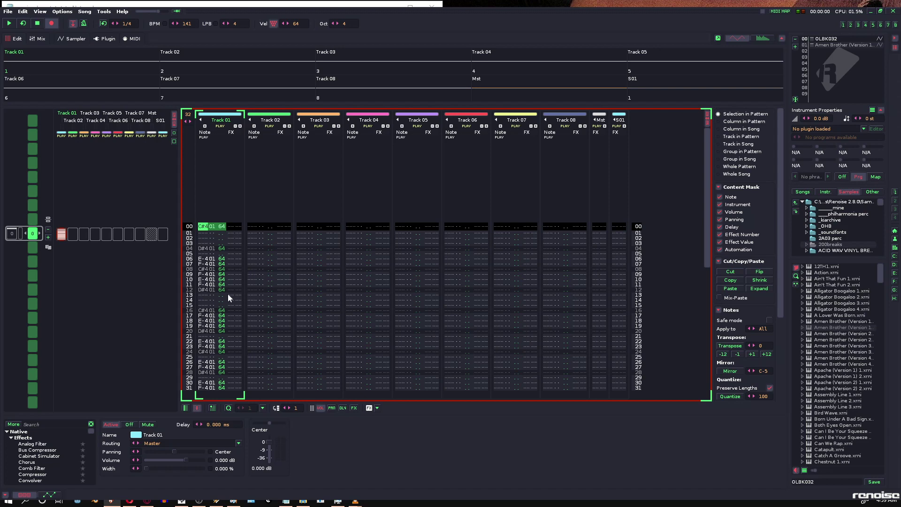
# Examine the placement of the E-4 and F-4 notes between the C#4 and D#4 hits on lines 00 to 14.
pyautogui.press('Down')
pyautogui.press('Down')
pyautogui.press('Down')
pyautogui.press('Down')
pyautogui.press('Down')
pyautogui.press('Down')
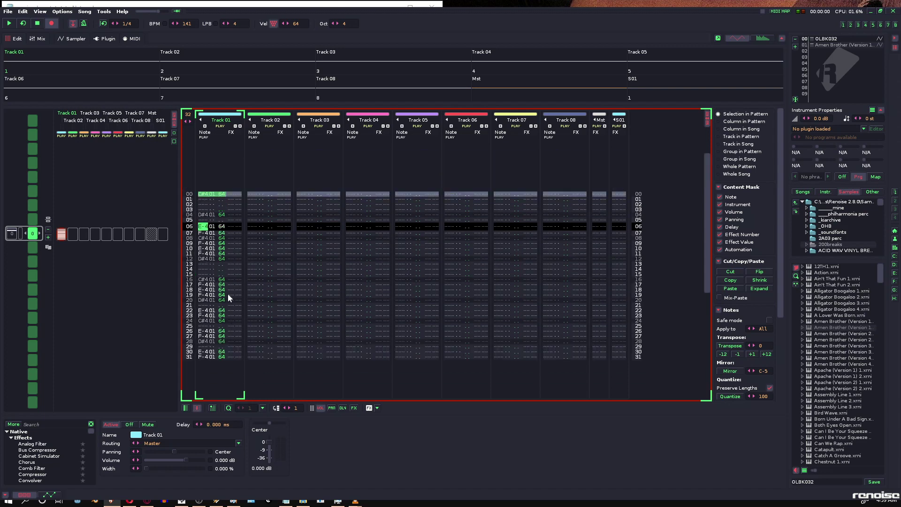
pyautogui.press('Down')
pyautogui.press('Down')
pyautogui.press('Down')
pyautogui.press('Down')
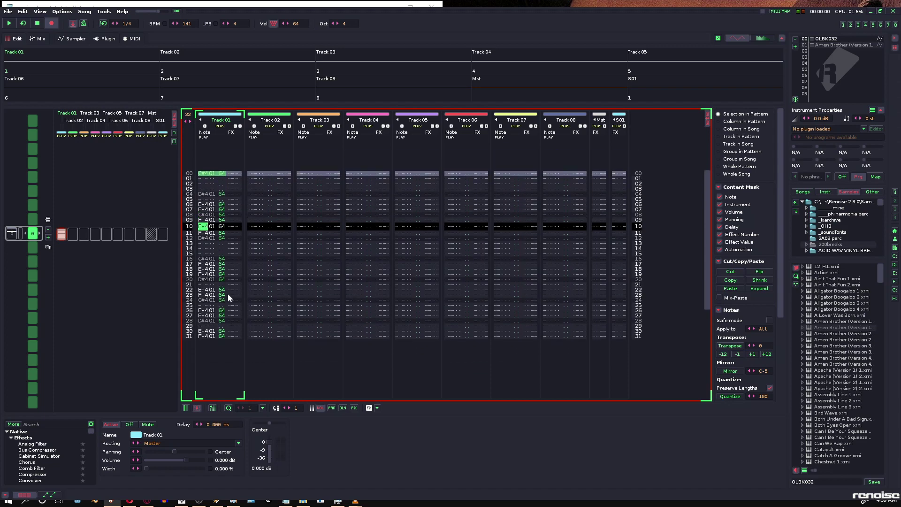
pyautogui.press('Up')
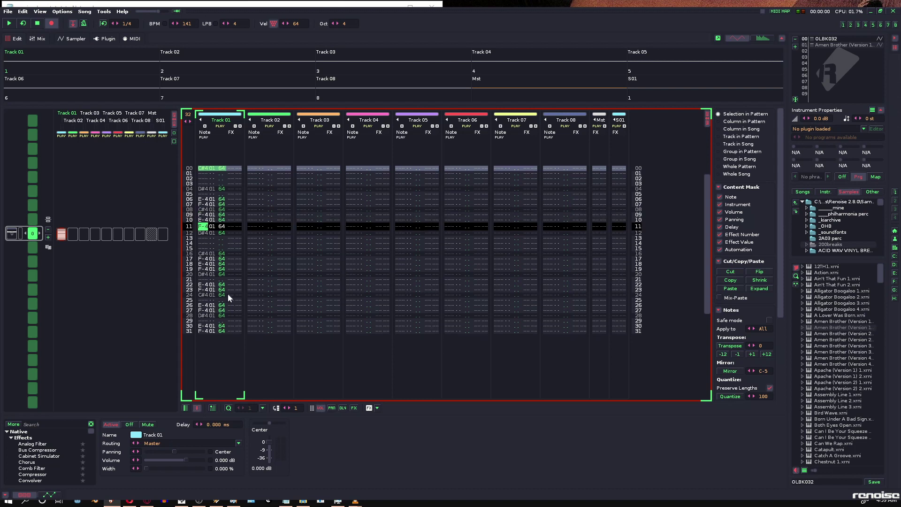
pyautogui.press('Up')
pyautogui.press('Up')
pyautogui.press('Up')
pyautogui.press('Up')
pyautogui.press('Up')
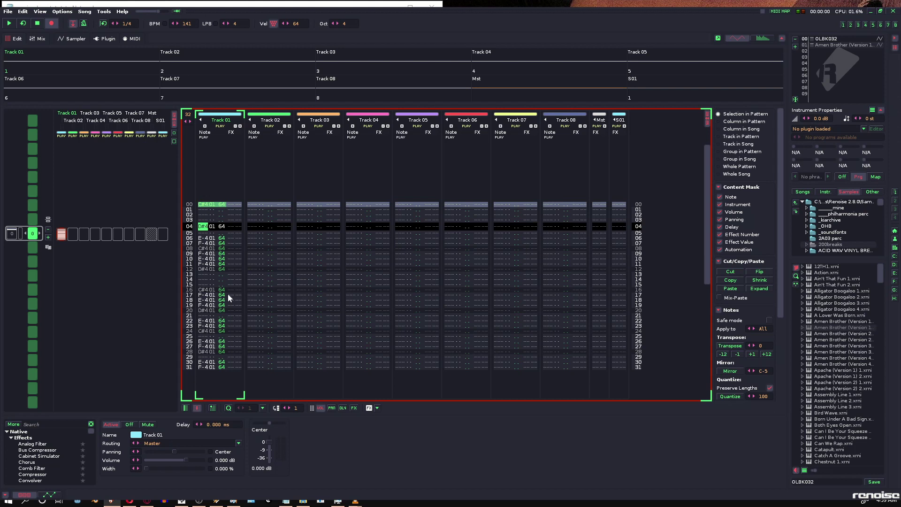
pyautogui.press('Down')
pyautogui.press('Down')
pyautogui.press('Down')
pyautogui.press('Down')
pyautogui.press('Down')
pyautogui.press('Down')
pyautogui.press('Down')
pyautogui.press('Down')
pyautogui.press('Down')
pyautogui.press('Down')
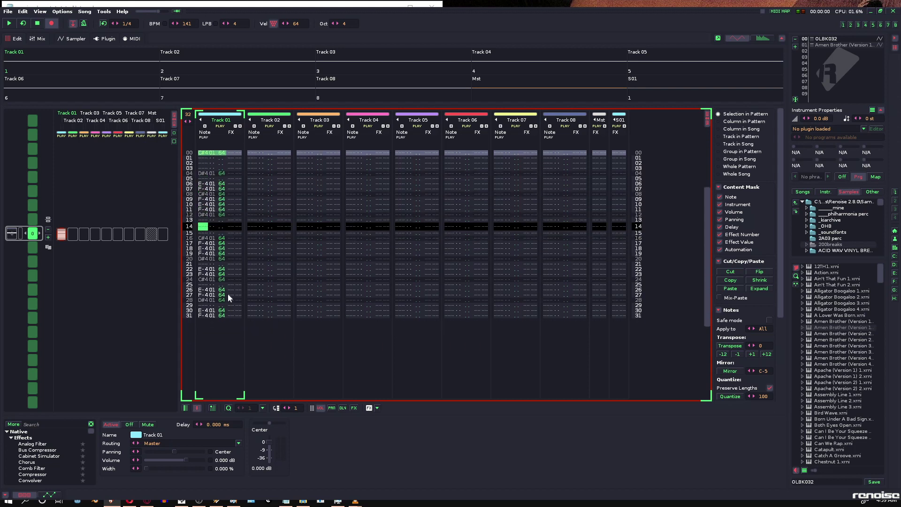
# Delete the notes on lines 09 and 10 of Track 01.
pyautogui.press('Up')
pyautogui.press('Up')
pyautogui.press('Up')
pyautogui.press('Up')
pyautogui.press('Up')
pyautogui.press('Delete')
pyautogui.press('Delete')
# Play the thinned-out break, stop it and review lines 00 to 08 of the pattern.
pyautogui.press('space')
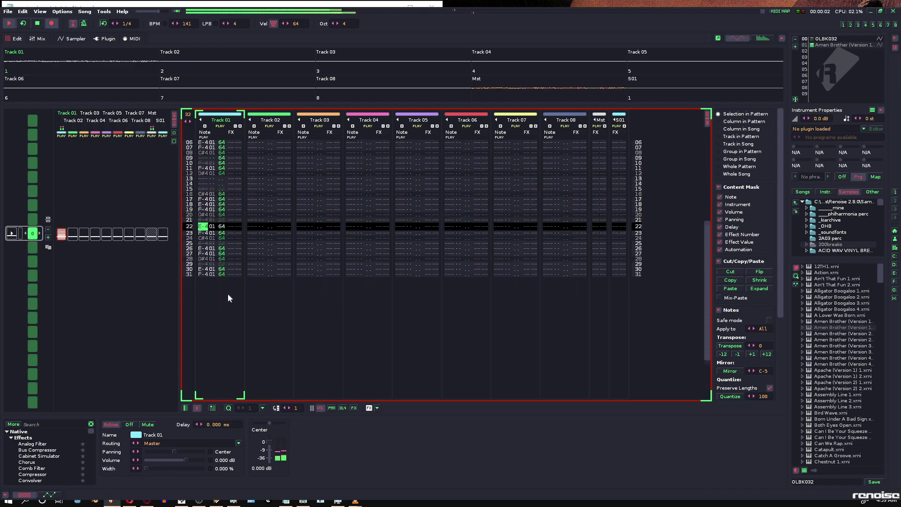
pyautogui.press('space')
pyautogui.press('Down')
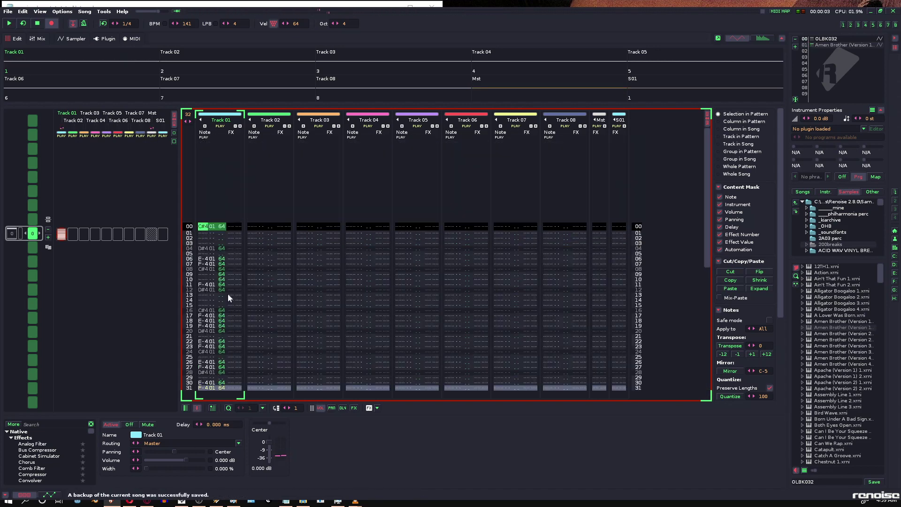
pyautogui.press('Down')
pyautogui.press('Down')
pyautogui.press('Down')
pyautogui.press('Down')
pyautogui.press('Down')
pyautogui.press('Down')
pyautogui.press('Down')
pyautogui.press('Down')
pyautogui.click(199, 504)
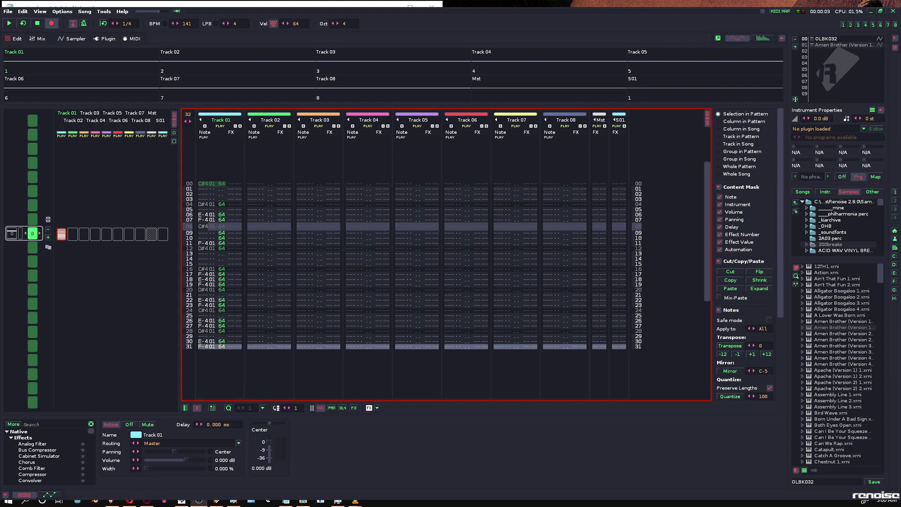
pyautogui.click(413, 10)
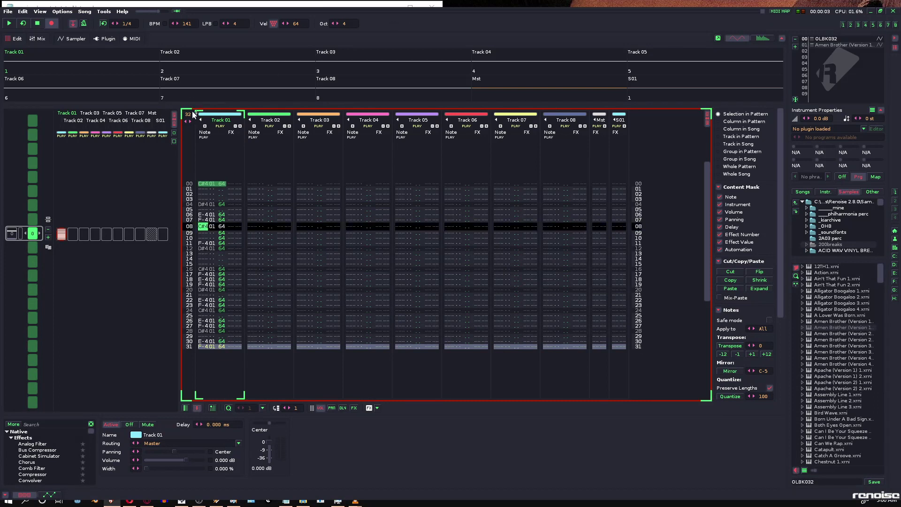
# Set the lines per beat to 8 and the pattern length to 56 lines.
pyautogui.moveTo(245, 23); pyautogui.dragTo(245, 14)
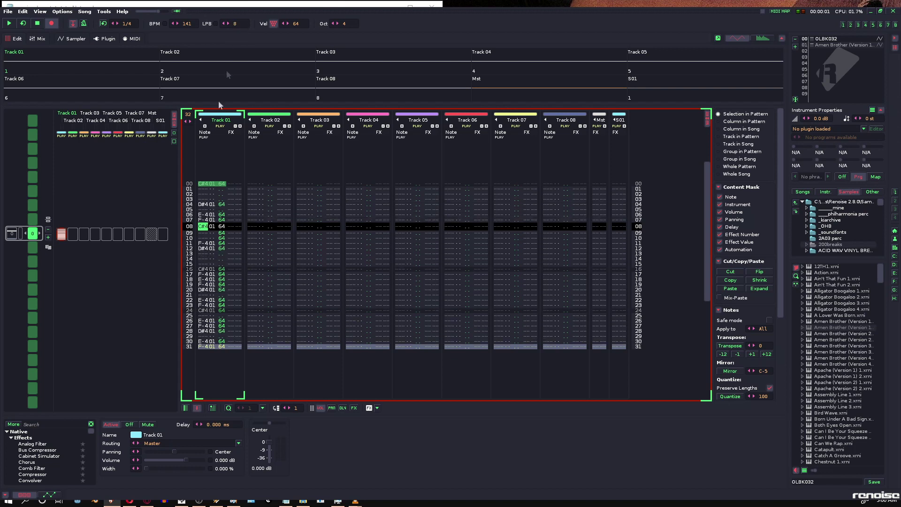
pyautogui.click(188, 113)
pyautogui.write('56')
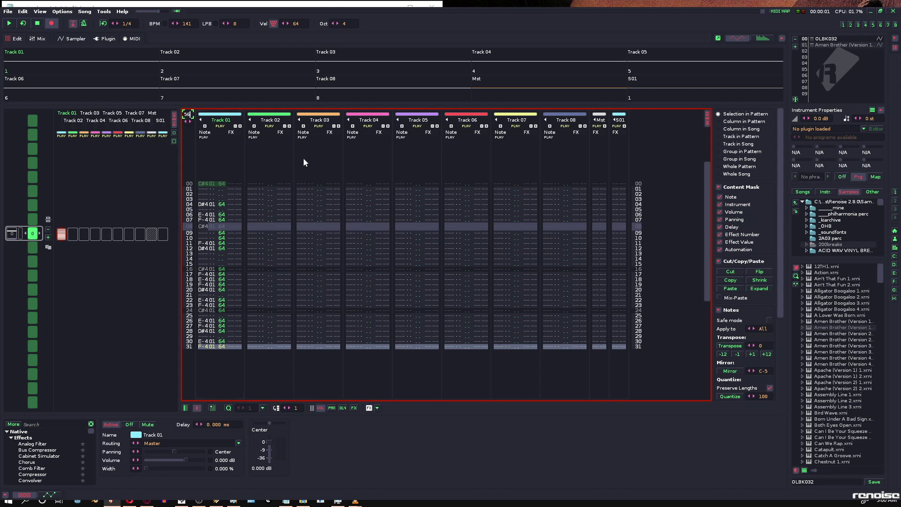
pyautogui.press('Return')
# Clear all the notes of the previous break from Track 01.
pyautogui.press('BackSpace')
pyautogui.press('BackSpace')
pyautogui.press('BackSpace')
pyautogui.press('BackSpace')
pyautogui.press('BackSpace')
pyautogui.press('BackSpace')
pyautogui.press('BackSpace')
pyautogui.press('BackSpace')
pyautogui.press('BackSpace')
pyautogui.press('BackSpace')
pyautogui.press('BackSpace')
pyautogui.press('BackSpace')
pyautogui.press('BackSpace')
pyautogui.press('BackSpace')
pyautogui.press('BackSpace')
pyautogui.press('BackSpace')
pyautogui.press('BackSpace')
pyautogui.press('BackSpace')
pyautogui.press('BackSpace')
pyautogui.press('BackSpace')
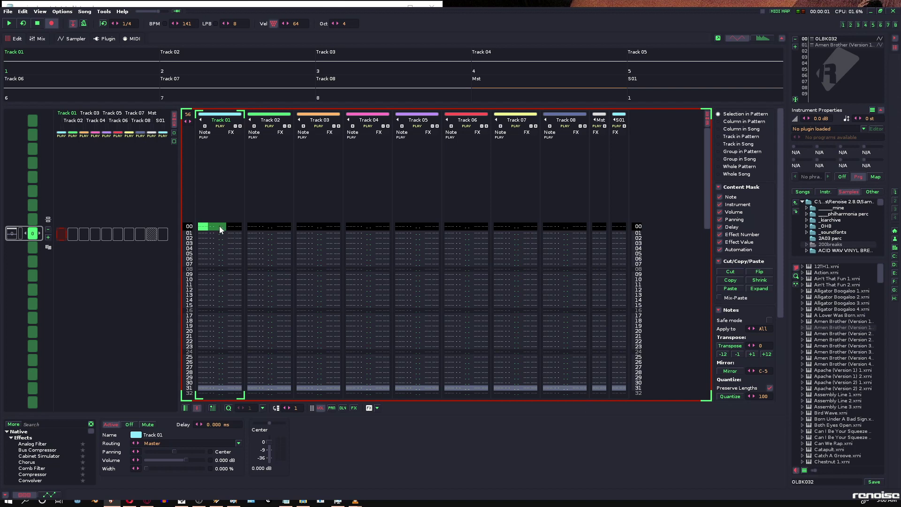
# Set the tempo to 174 BPM and the edit step to 4.
pyautogui.moveTo(187, 23); pyautogui.dragTo(187, 9)
pyautogui.press('Escape')
pyautogui.press('Escape')
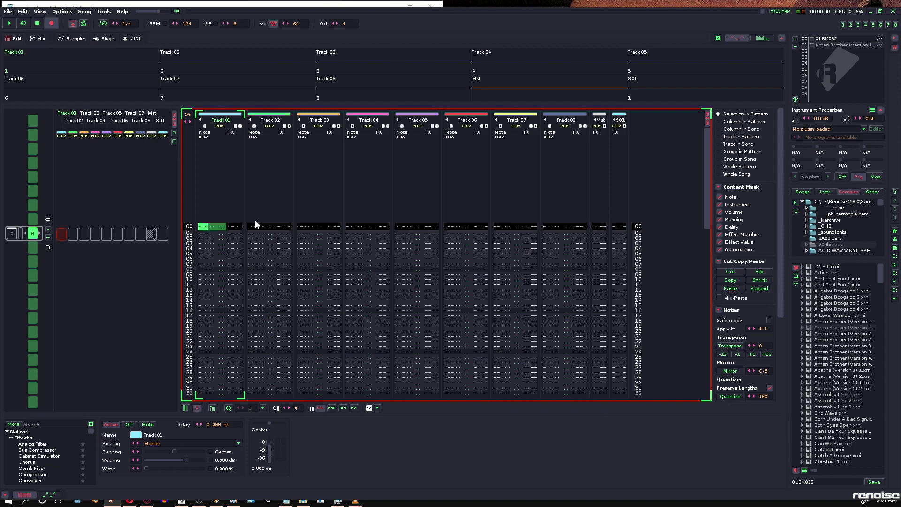
# Enter C#4 on line 00, D#4 on 08 and 20, E-4 on 12 and 16, and F-4 on 14 and 18 of Track 01.
pyautogui.press('s')
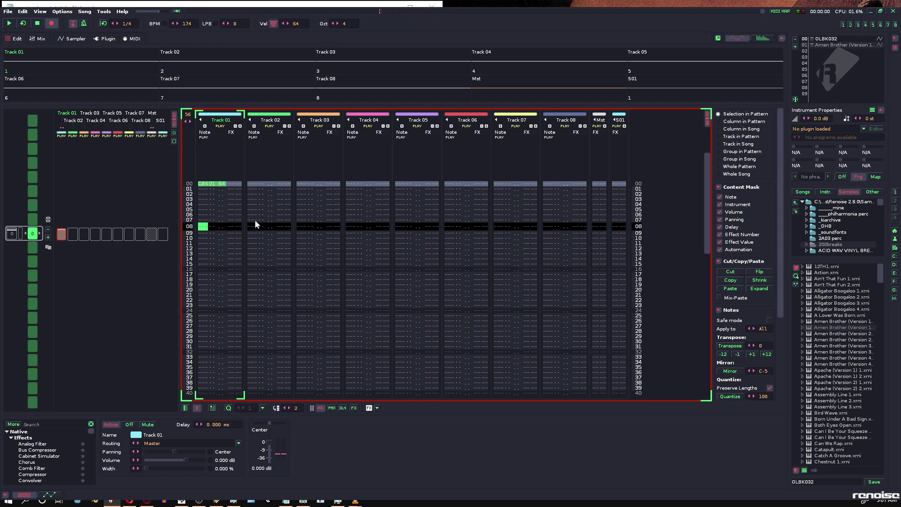
pyautogui.press('d')
pyautogui.press('c')
pyautogui.press('v')
pyautogui.press('c')
pyautogui.press('v')
pyautogui.press('d')
# Enter C#4 on line 24, E-4 on 28 and 32, F-4 on 30 and 34, and D#4 on 36 of Track 01.
pyautogui.press('Down')
pyautogui.press('Down')
pyautogui.press('s')
pyautogui.press('Down')
pyautogui.press('Down')
pyautogui.press('c')
pyautogui.press('v')
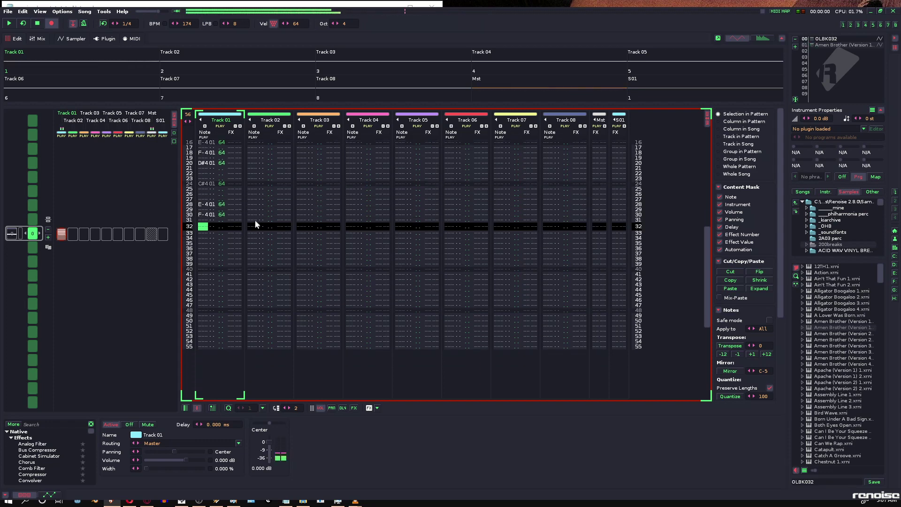
pyautogui.press('c')
pyautogui.press('v')
pyautogui.press('d')
# Enter C#4 on line 40, E-4 on 44 and 52, F-4 on 46 and 54, and D#4 on 48 of Track 01.
pyautogui.press('Down')
pyautogui.press('Down')
pyautogui.press('s')
pyautogui.press('Down')
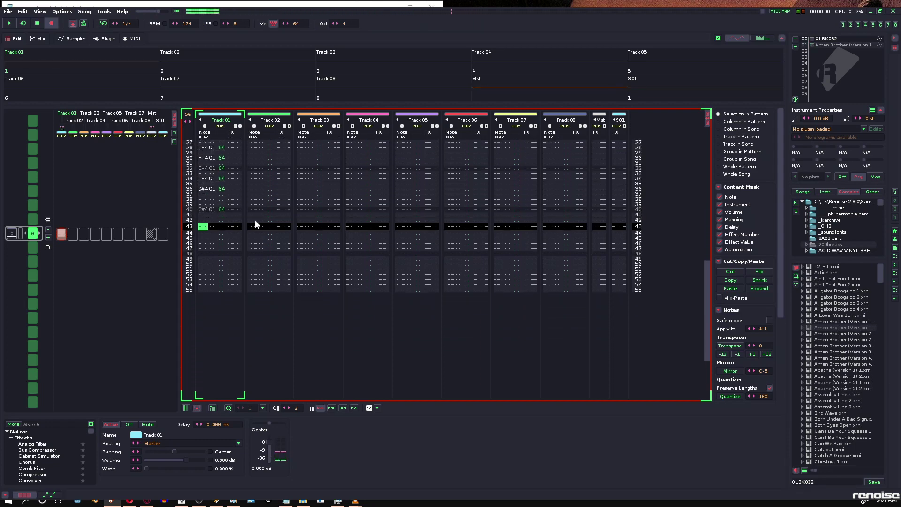
pyautogui.press('Down')
pyautogui.press('c')
pyautogui.press('v')
pyautogui.press('d')
pyautogui.press('Down')
pyautogui.press('Down')
pyautogui.press('c')
pyautogui.press('v')
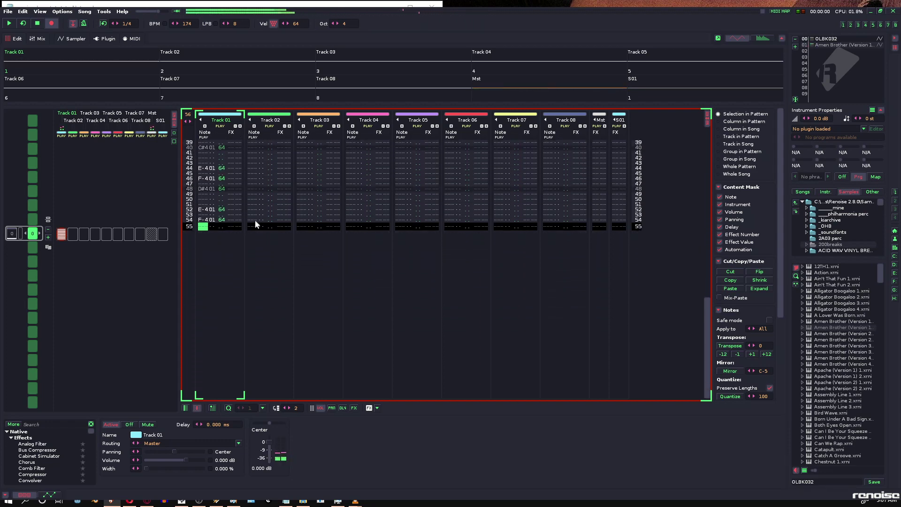
# Play the 56-line break, stop it and review the notes from line 08 to line 12.
pyautogui.press('space')
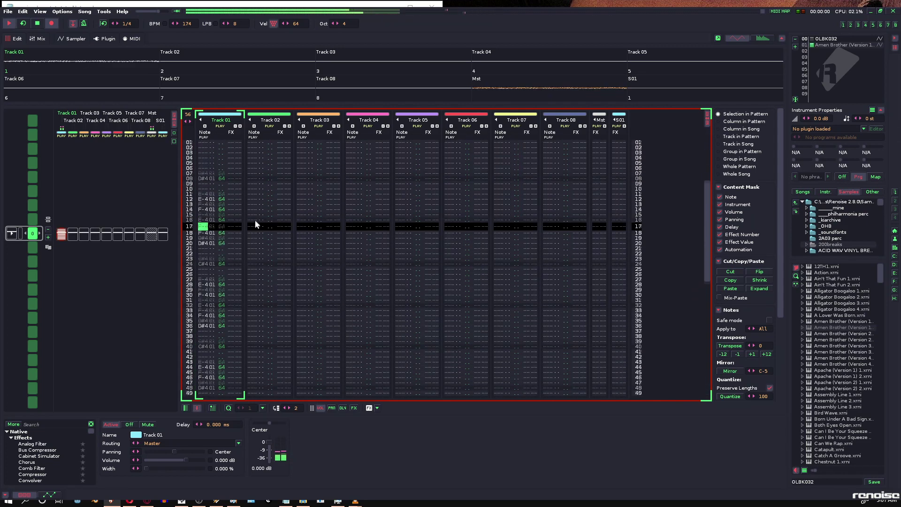
pyautogui.press('space')
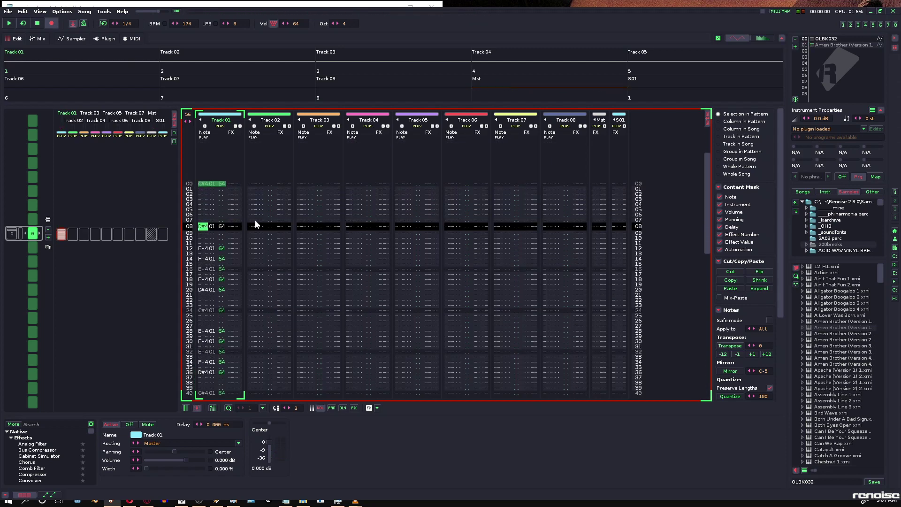
pyautogui.press('Down')
pyautogui.press('Down')
pyautogui.press('Down')
pyautogui.press('Down')
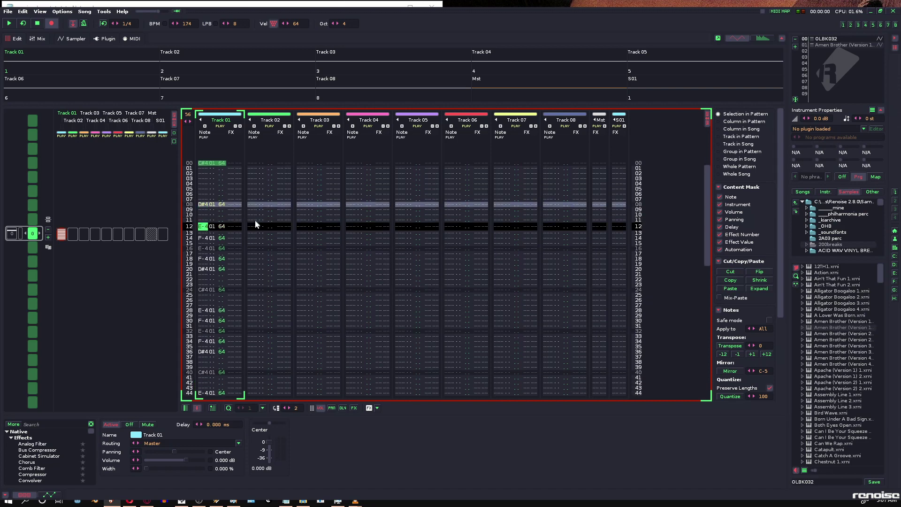
# Highlight the E-4 and F-4 notes on lines 12 to 15 of Track 01 and return to line 08.
pyautogui.hotkey('shift', 'Down')
pyautogui.hotkey('shift', 'Down')
pyautogui.hotkey('shift', 'Down')
pyautogui.hotkey('shift', 'Up')
pyautogui.hotkey('shift', 'Down')
pyautogui.press('Up')
pyautogui.press('Up')
pyautogui.press('Up')
pyautogui.press('Up')
pyautogui.press('Up')
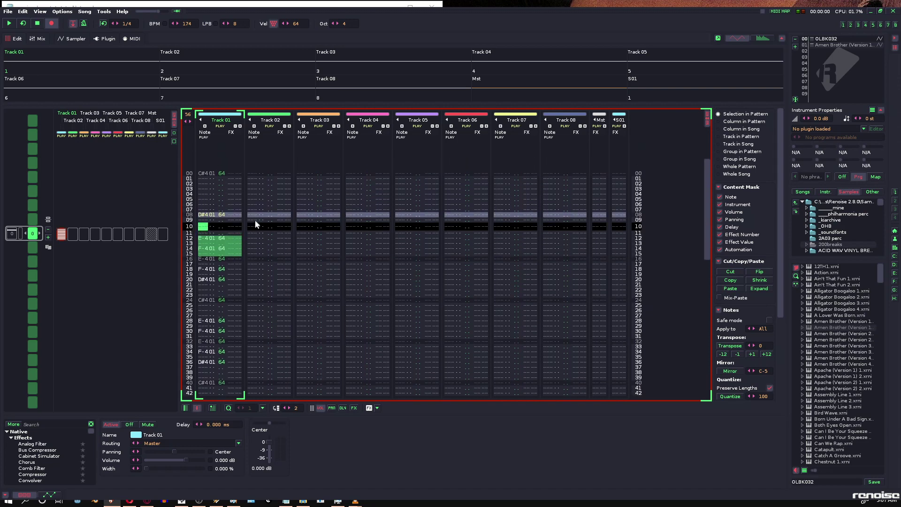
pyautogui.press('Up')
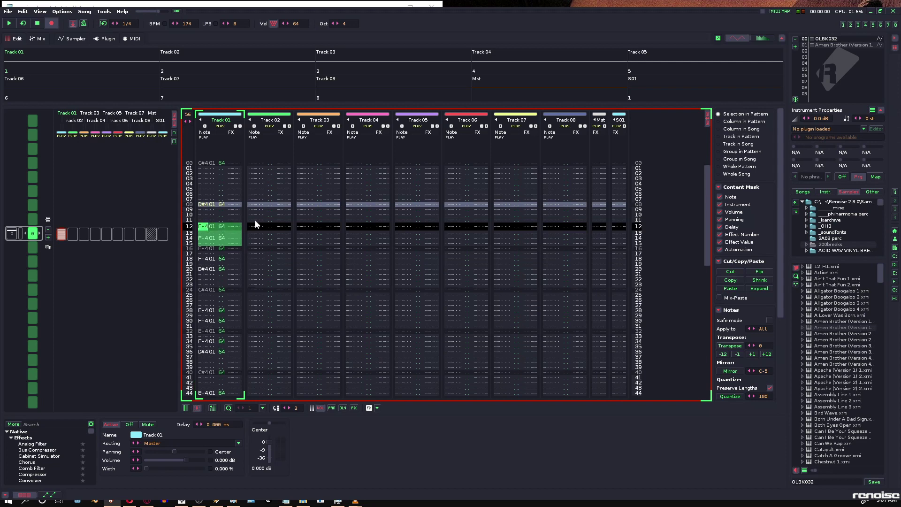
pyautogui.press('Up')
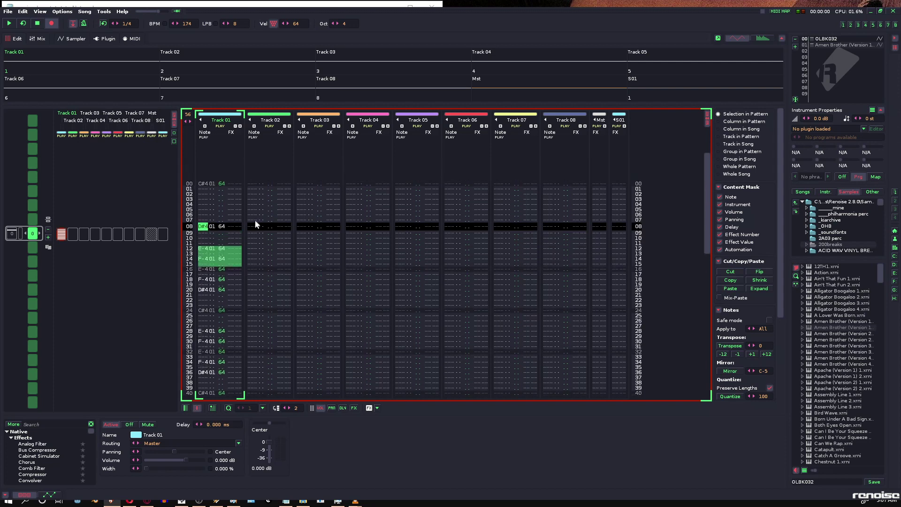
# Mark line 08 of Track 01 to point out its D#4 hit and review the lines around it.
pyautogui.hotkey('ctrl', 'b')
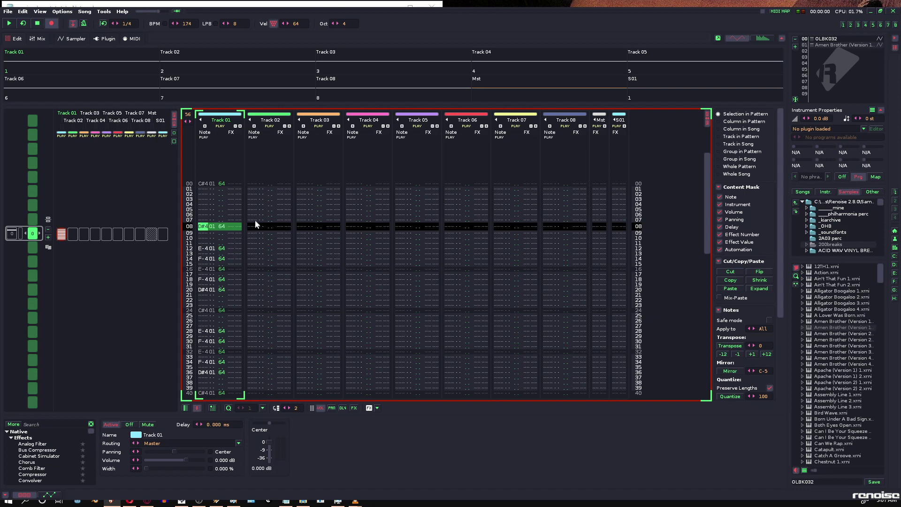
pyautogui.hotkey('ctrl', 'b')
pyautogui.press('Down')
pyautogui.press('Down')
pyautogui.press('Down')
pyautogui.press('Up')
pyautogui.press('Up')
pyautogui.press('Up')
pyautogui.press('Up')
pyautogui.hotkey('ctrl', 'b')
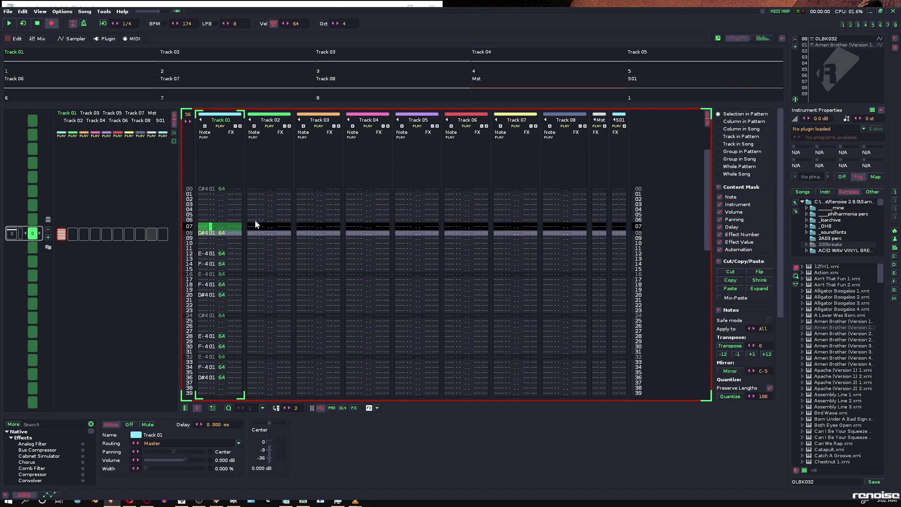
# Mark line 20 of Track 01 to point out its D#4 hit and review the lines just before it.
pyautogui.press('Down')
pyautogui.press('Down')
pyautogui.press('Down')
pyautogui.press('Down')
pyautogui.press('Down')
pyautogui.press('Down')
pyautogui.press('Down')
pyautogui.press('Down')
pyautogui.press('Down')
pyautogui.press('Down')
pyautogui.press('Down')
pyautogui.press('Down')
pyautogui.press('Down')
pyautogui.hotkey('ctrl', 'b')
pyautogui.press('Up')
pyautogui.press('Up')
pyautogui.press('Up')
pyautogui.press('Up')
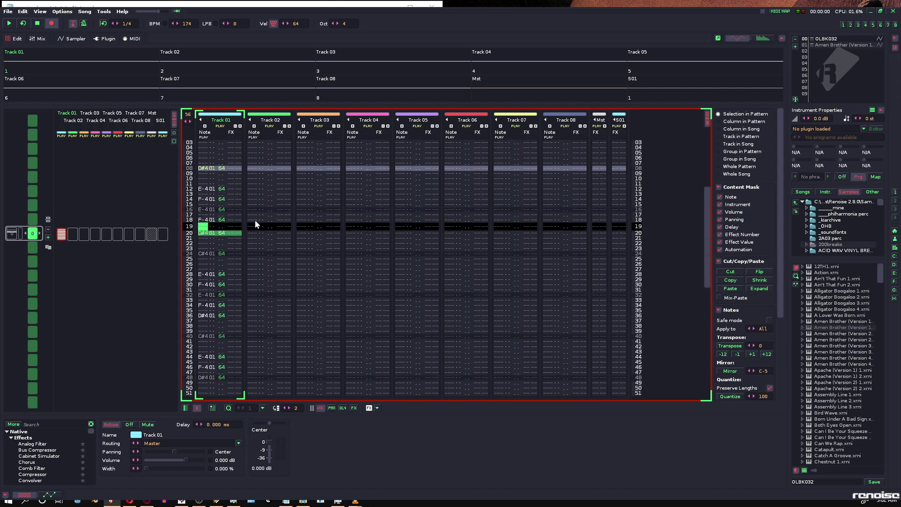
# Mark line 36 of Track 01 to point out its D#4 hit.
pyautogui.press('Down')
pyautogui.press('Down')
pyautogui.press('Down')
pyautogui.press('Down')
pyautogui.press('Down')
pyautogui.press('Down')
pyautogui.press('Down')
pyautogui.press('Down')
pyautogui.press('Down')
pyautogui.press('Down')
pyautogui.press('Down')
pyautogui.press('Down')
pyautogui.press('Down')
pyautogui.press('Down')
pyautogui.press('Down')
pyautogui.press('Down')
pyautogui.press('Down')
pyautogui.press('Down')
pyautogui.press('Down')
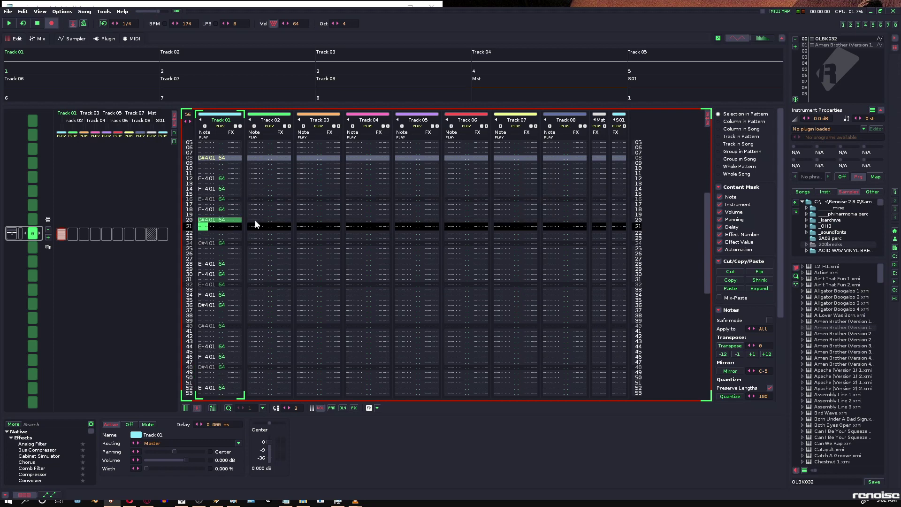
pyautogui.press('Down')
pyautogui.hotkey('ctrl', 'b')
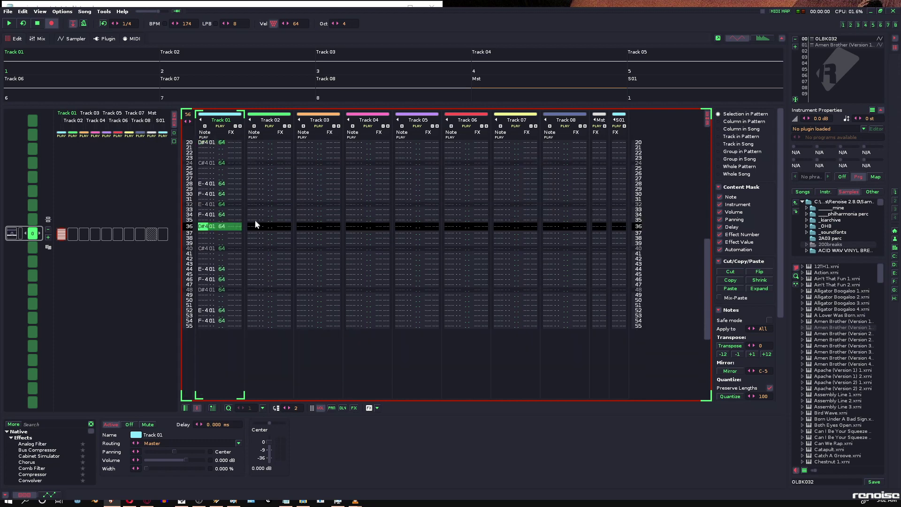
# Examine the note placement in Track 01 from line 36 to line 48, and go back over the earlier hits.
pyautogui.press('Down')
pyautogui.press('Down')
pyautogui.press('Down')
pyautogui.press('Down')
pyautogui.press('Down')
pyautogui.press('Down')
pyautogui.press('Down')
pyautogui.press('Down')
pyautogui.press('Down')
pyautogui.press('Down')
pyautogui.press('Down')
pyautogui.press('Down')
pyautogui.press('Up')
pyautogui.press('Up')
pyautogui.press('Up')
pyautogui.press('Up')
pyautogui.press('Up')
pyautogui.press('Up')
pyautogui.press('Up')
pyautogui.press('Up')
pyautogui.press('Up')
pyautogui.press('Up')
pyautogui.press('Up')
pyautogui.press('Up')
pyautogui.press('Up')
pyautogui.press('Up')
pyautogui.press('Up')
pyautogui.press('Up')
pyautogui.press('Up')
pyautogui.press('Up')
pyautogui.press('Up')
pyautogui.press('Up')
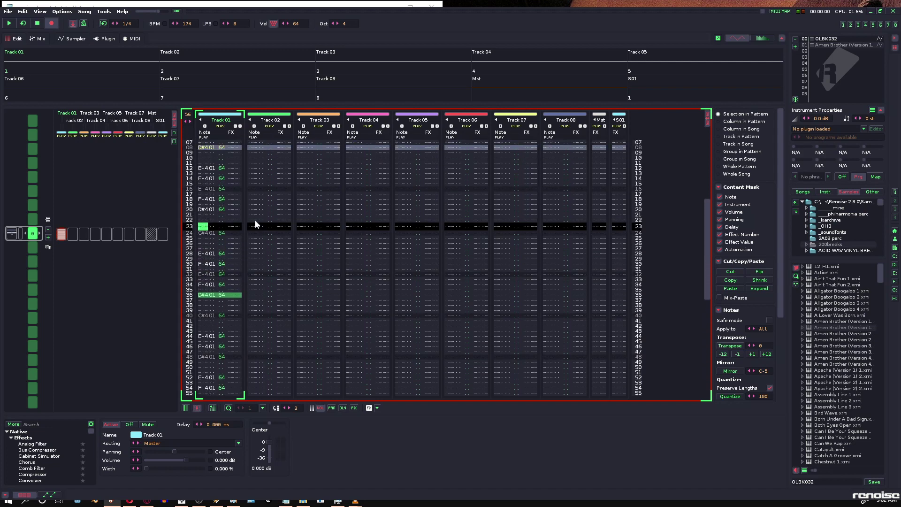
# Play the 56-line pattern, stop it and return to line 00.
pyautogui.press('space')
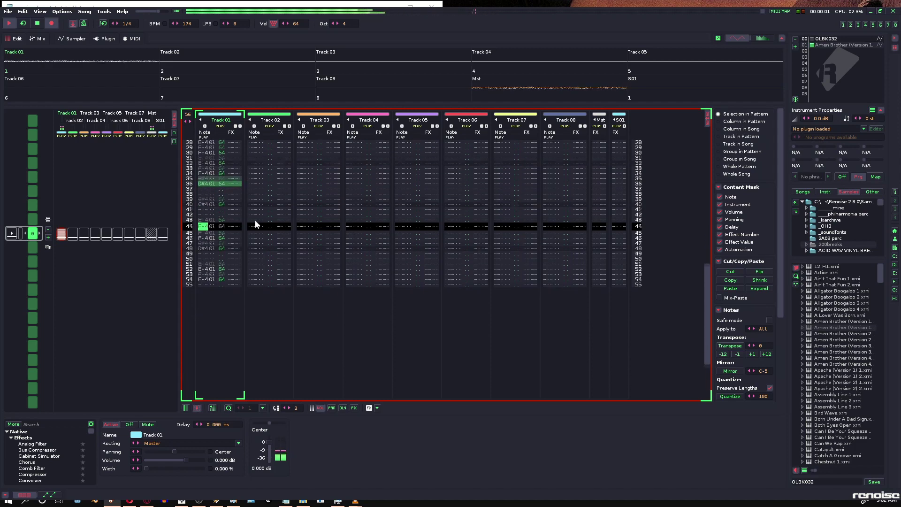
pyautogui.press('space')
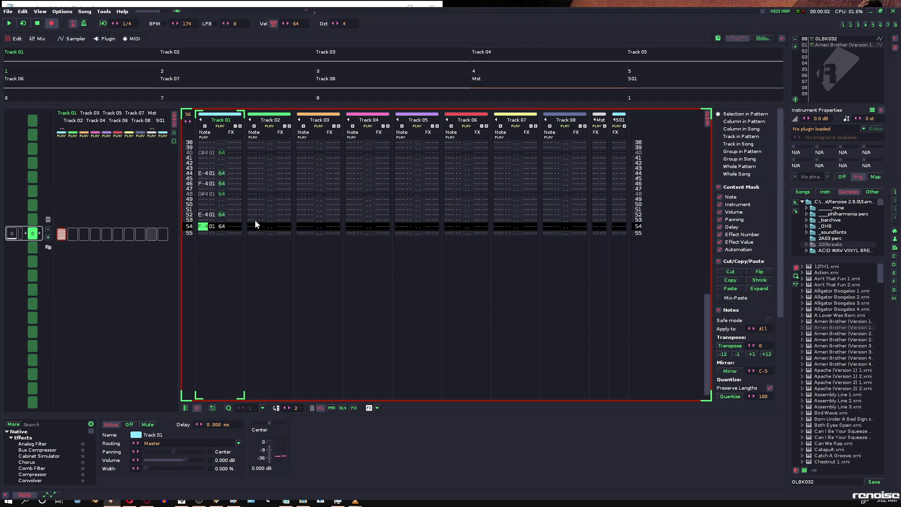
pyautogui.press('Home')
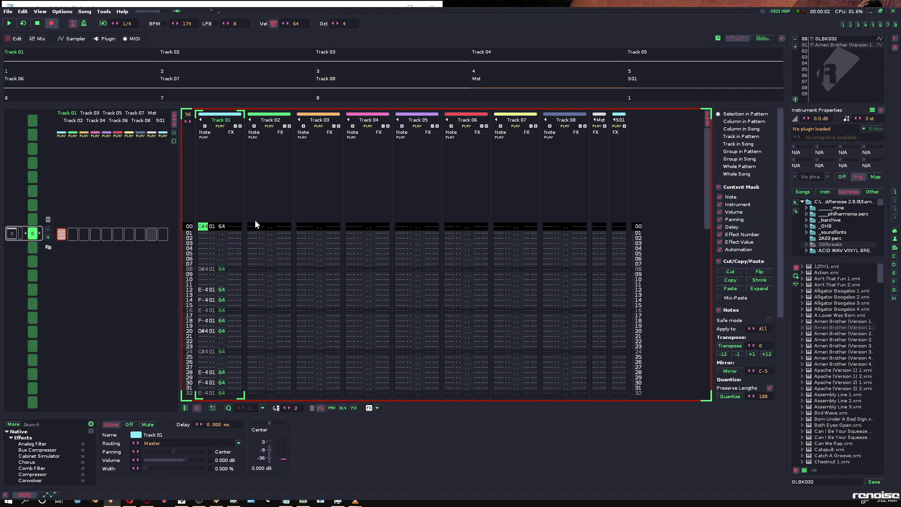
# Examine how the C#4, D#4, E-4 and F-4 hits are spaced through Track 01, starting from line 00.
pyautogui.press('Down')
pyautogui.press('Down')
pyautogui.press('Down')
pyautogui.press('Down')
pyautogui.press('Down')
pyautogui.press('Down')
pyautogui.press('Down')
pyautogui.press('Down')
pyautogui.press('Down')
pyautogui.press('Down')
pyautogui.press('Down')
pyautogui.press('Down')
pyautogui.press('Down')
pyautogui.press('Down')
pyautogui.press('Down')
pyautogui.press('Down')
pyautogui.press('Down')
pyautogui.press('Down')
pyautogui.press('Down')
pyautogui.press('Down')
pyautogui.press('Down')
pyautogui.press('Down')
pyautogui.press('Down')
pyautogui.press('Down')
pyautogui.press('Down')
pyautogui.press('Down')
pyautogui.press('Down')
pyautogui.press('Down')
pyautogui.press('Down')
pyautogui.press('Down')
pyautogui.press('Down')
pyautogui.press('Down')
pyautogui.press('Down')
pyautogui.press('Down')
pyautogui.press('Down')
pyautogui.press('Down')
pyautogui.press('Down')
pyautogui.press('Down')
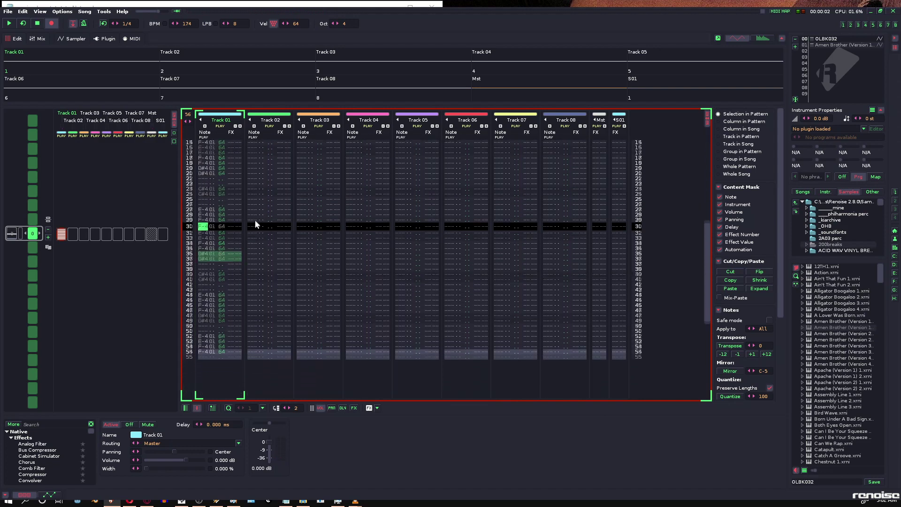
pyautogui.press('Down')
pyautogui.press('Down')
pyautogui.press('Down')
pyautogui.press('Down')
pyautogui.press('Down')
pyautogui.press('Down')
pyautogui.press('Down')
pyautogui.press('Down')
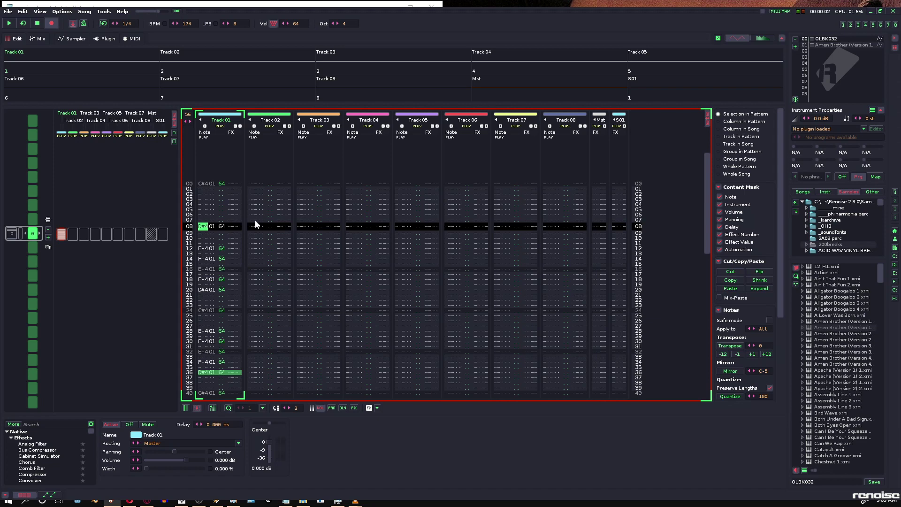
# Examine how the hits in Track 01 are spaced from line 08 through the second half of the 56-line pattern.
pyautogui.press('Down')
pyautogui.press('Down')
pyautogui.press('Down')
pyautogui.press('Down')
pyautogui.press('Down')
pyautogui.press('Down')
pyautogui.press('Down')
pyautogui.press('Down')
pyautogui.press('Down')
pyautogui.press('Down')
pyautogui.press('Down')
pyautogui.press('Down')
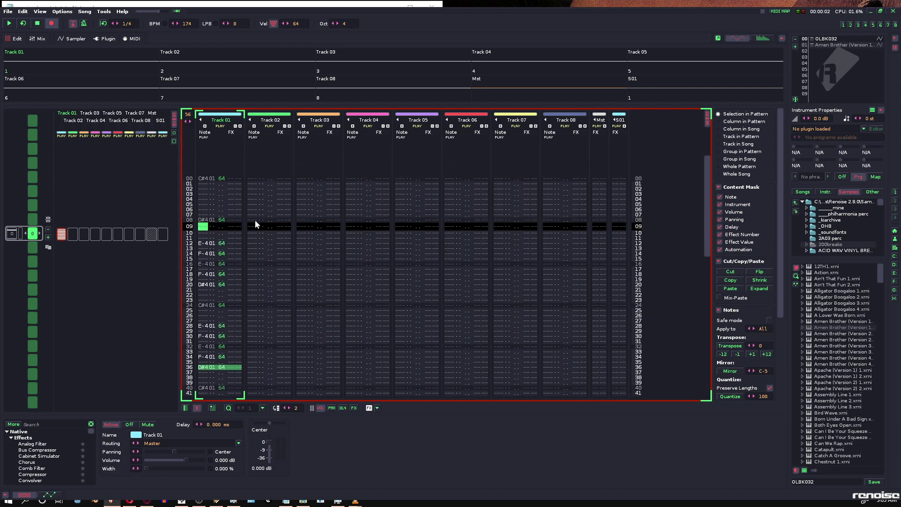
pyautogui.press('Down')
pyautogui.press('Down')
pyautogui.press('Down')
pyautogui.press('Down')
pyautogui.press('Down')
pyautogui.press('Down')
pyautogui.press('Down')
pyautogui.press('Down')
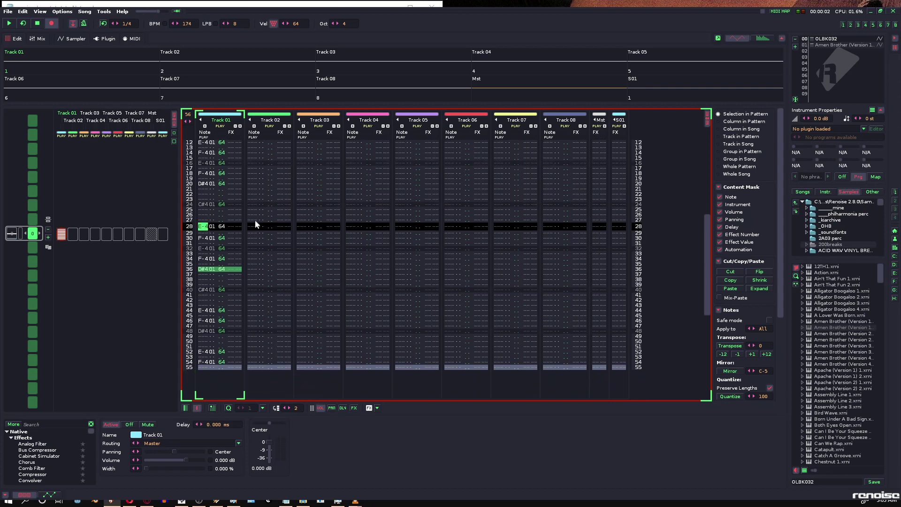
pyautogui.press('Down')
pyautogui.press('Down')
pyautogui.press('Down')
pyautogui.press('Down')
pyautogui.press('Down')
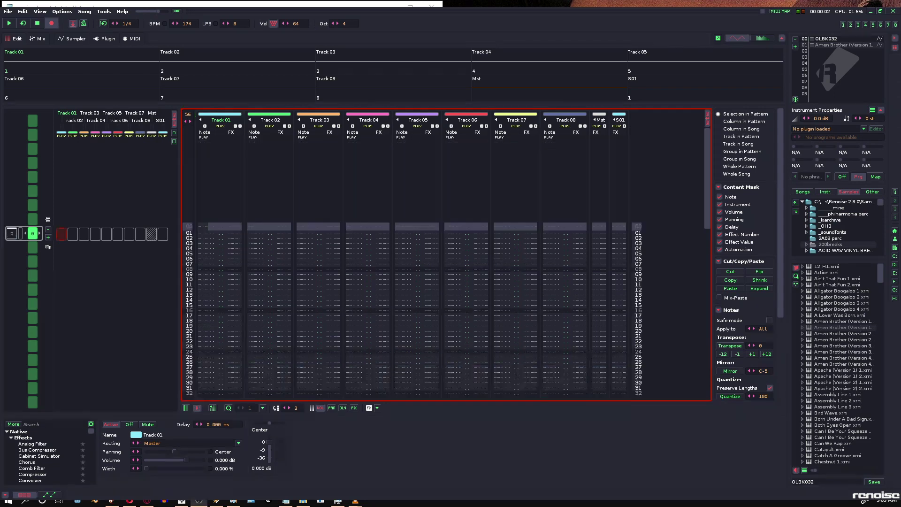
# Set the length of the empty pattern to 40 lines.
pyautogui.click(111, 27)
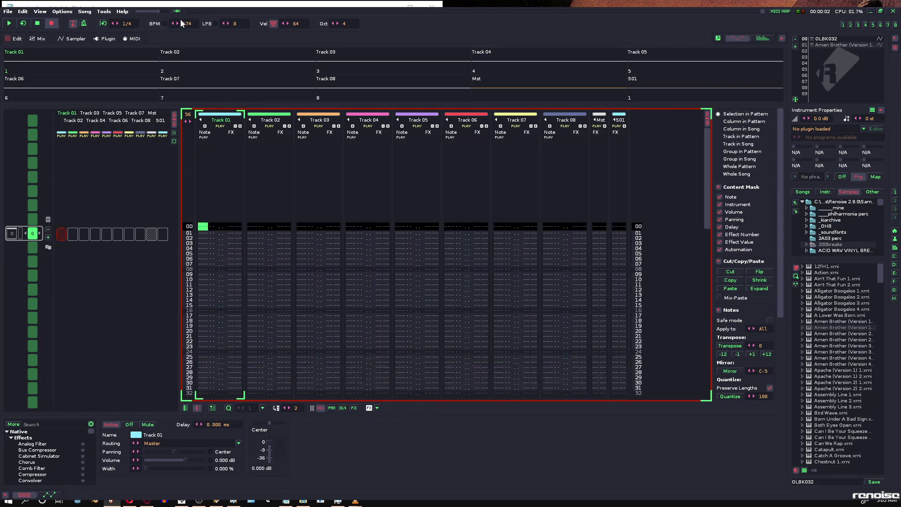
pyautogui.click(188, 115)
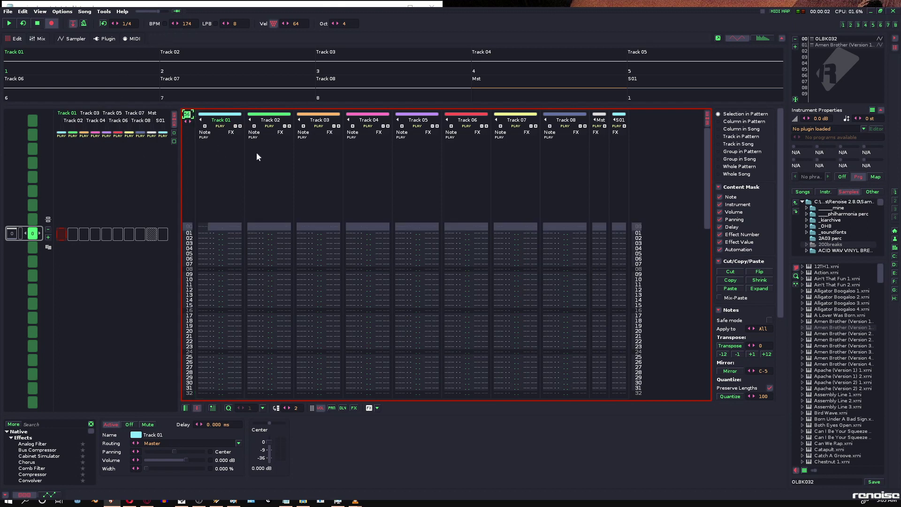
pyautogui.write('40')
pyautogui.press('Return')
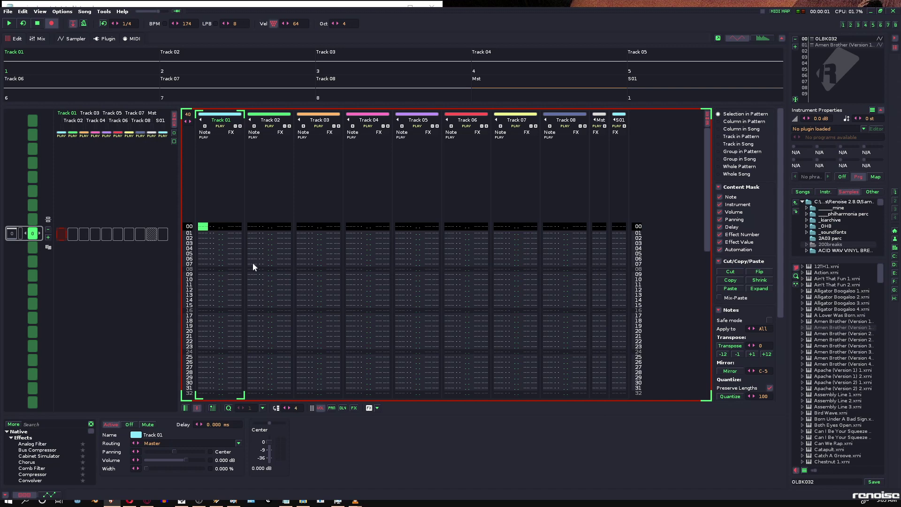
# Load the Think 1 break from the 200breaks folder into instrument slot 01.
pyautogui.scroll(-4, 840, 338)
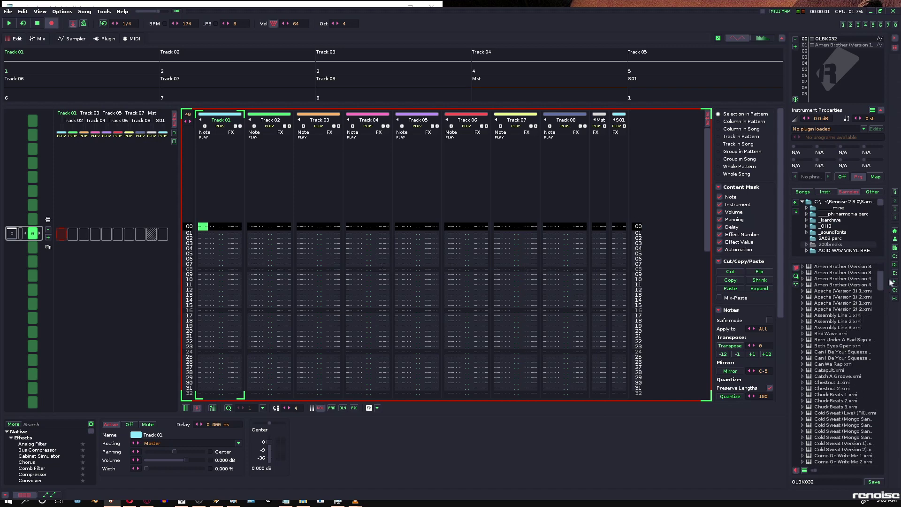
pyautogui.moveTo(881, 282); pyautogui.dragTo(878, 441)
pyautogui.doubleClick(838, 375)
# Enter C#4, D-4, D#4 and E-4 twice in Track 01, one note every two lines from line 00 to line 14.
pyautogui.moveTo(203, 227); pyautogui.dragTo(201, 227)
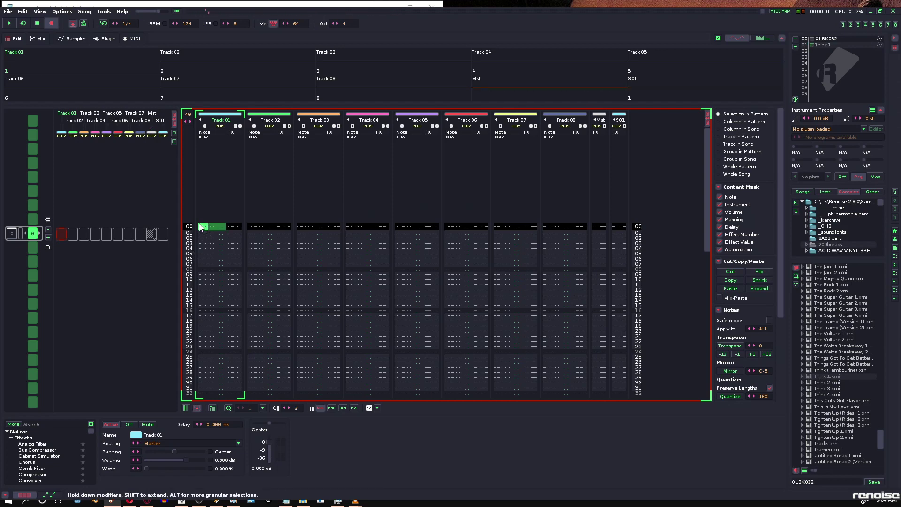
pyautogui.press('s')
pyautogui.press('x')
pyautogui.press('d')
pyautogui.press('c')
pyautogui.press('s')
pyautogui.press('x')
pyautogui.press('d')
pyautogui.press('c')
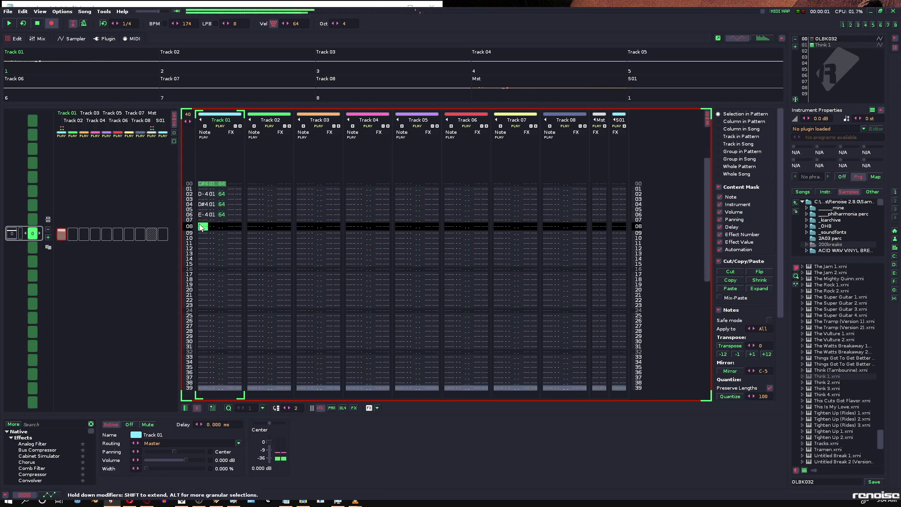
# Enter F-4, F#4 and G-4 three times in Track 01, one note every two lines from line 16 to line 32.
pyautogui.press('v')
pyautogui.press('g')
pyautogui.press('b')
pyautogui.press('v')
pyautogui.press('g')
pyautogui.press('b')
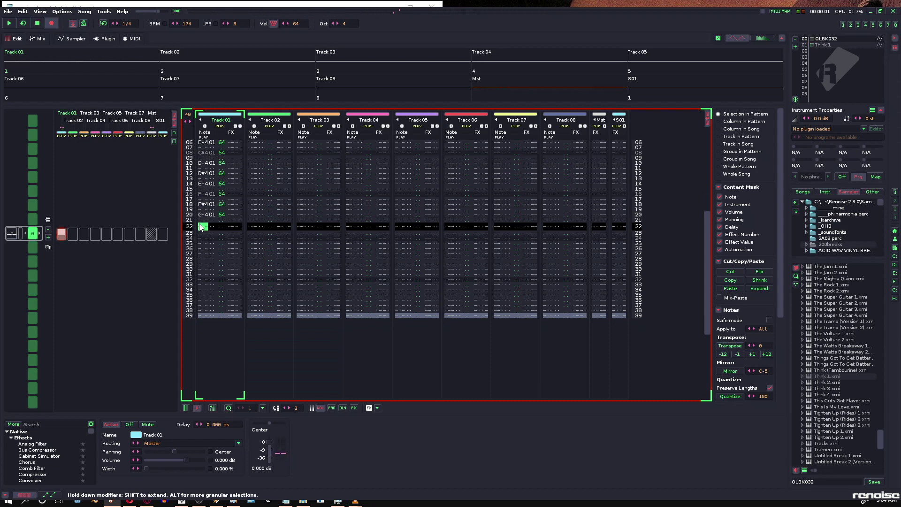
pyautogui.press('v')
pyautogui.press('g')
pyautogui.press('b')
# Finish the pattern with G#4, A-4 and A#4 on lines 34, 36 and 38 of Track 01.
pyautogui.press('h')
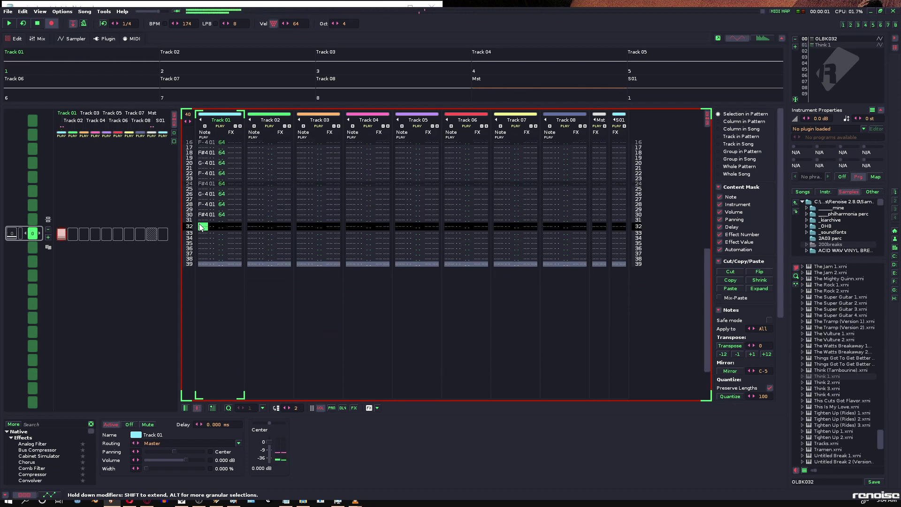
pyautogui.press('n')
pyautogui.press('j')
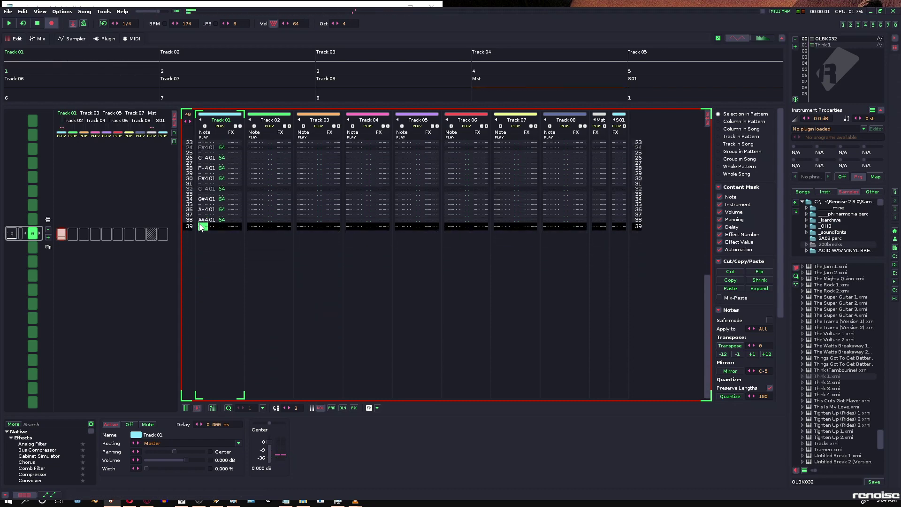
# Play the 40-line Think break pattern twice, stopping after each playback and returning to line 00.
pyautogui.press('space')
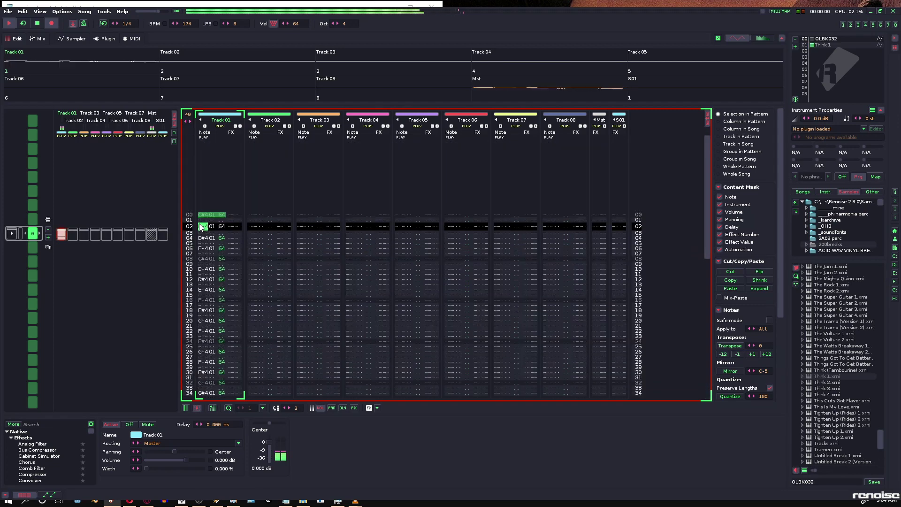
pyautogui.press('space')
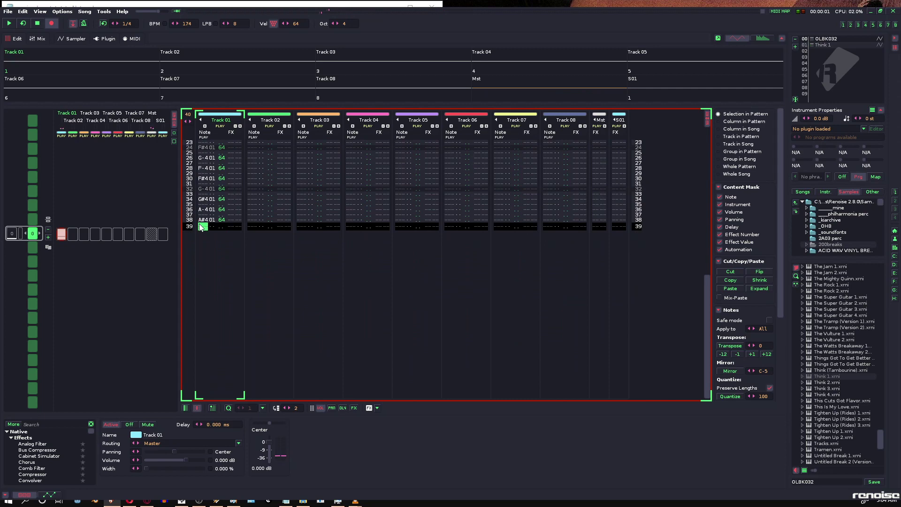
pyautogui.click(199, 503)
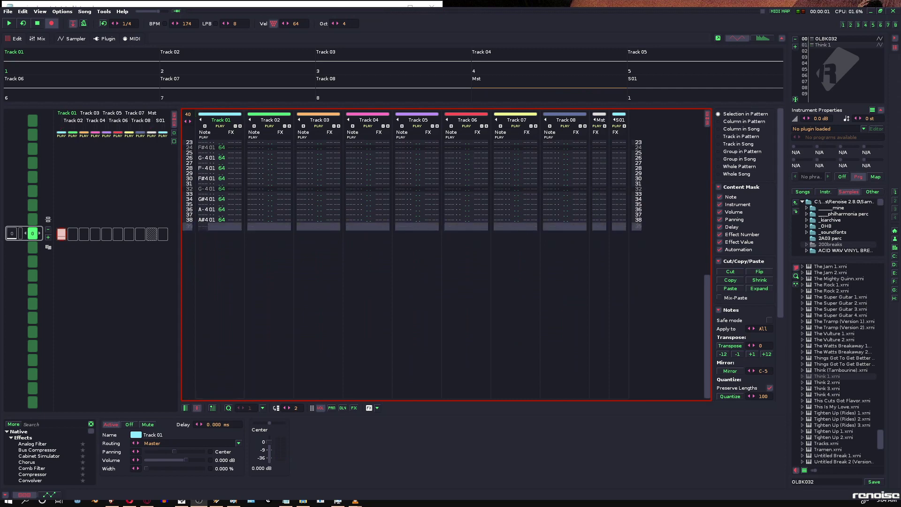
pyautogui.click(201, 227)
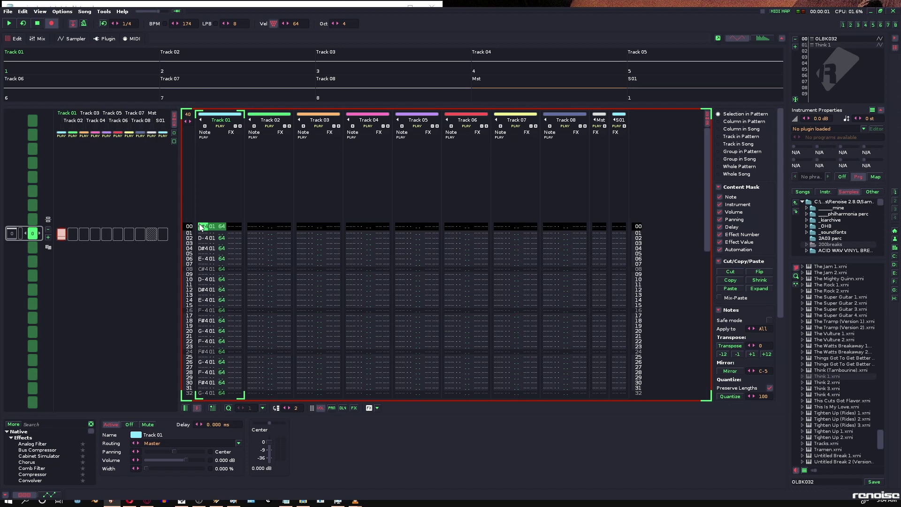
pyautogui.press('space')
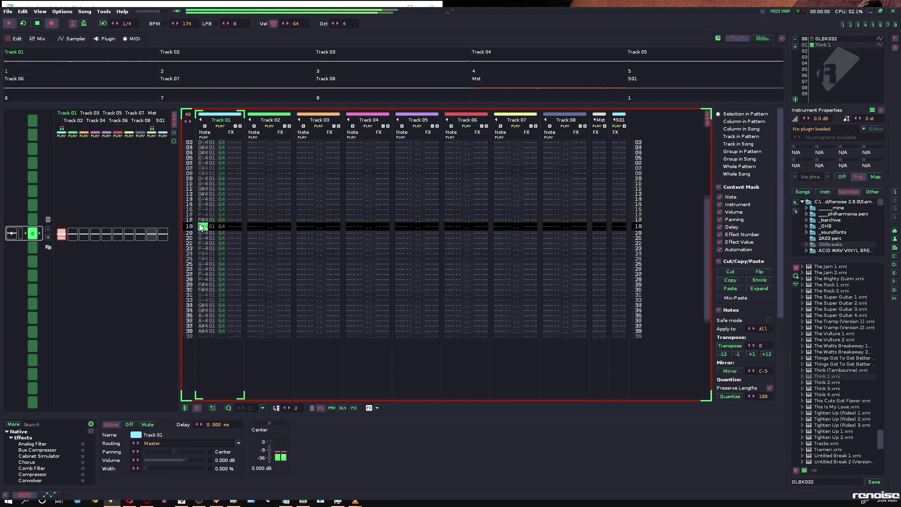
pyautogui.press('space')
# Examine the grouping of the sliced hits in Track 01 from line 00 to line 26.
pyautogui.press('Down')
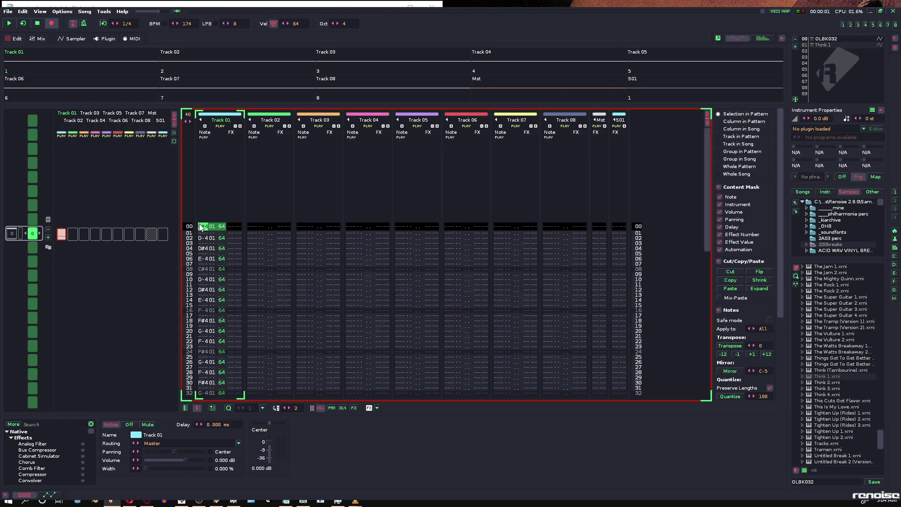
pyautogui.press('Down')
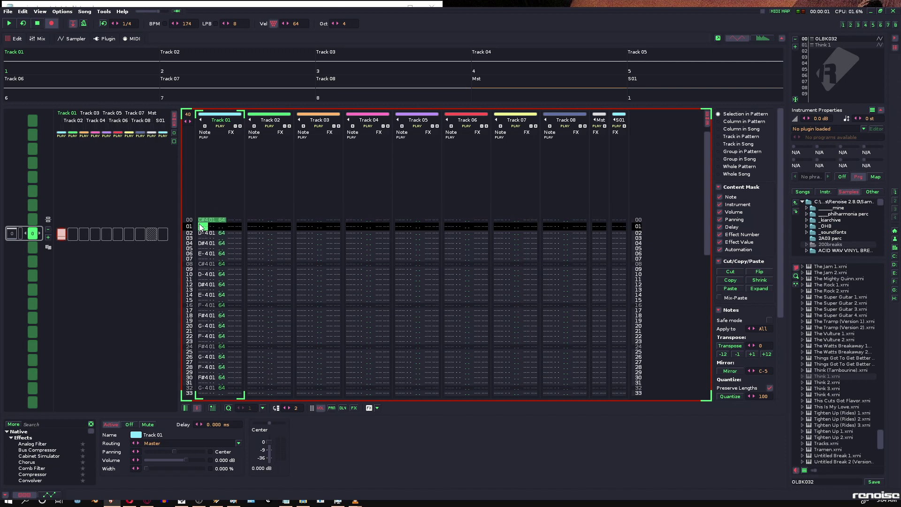
pyautogui.press('Up')
pyautogui.press('pagedown')
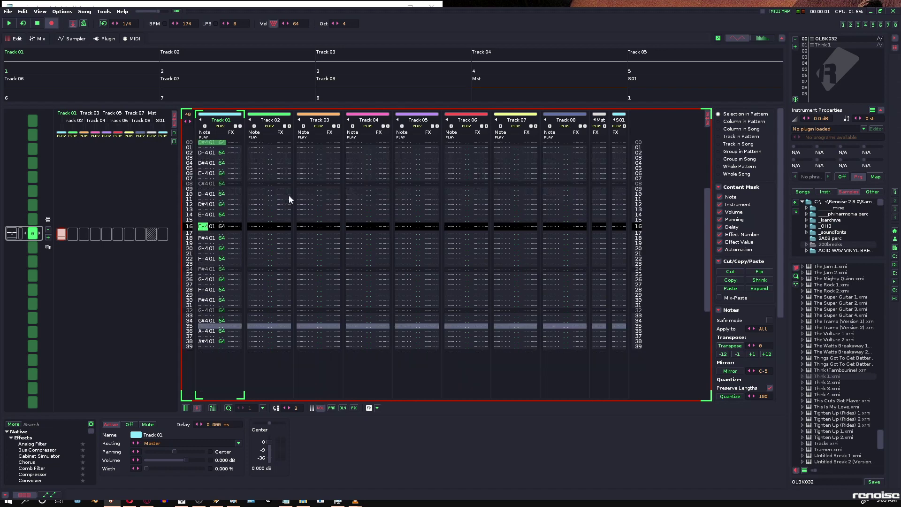
pyautogui.press('Down')
pyautogui.press('Down')
pyautogui.press('Down')
pyautogui.press('Down')
pyautogui.press('Down')
pyautogui.press('Down')
pyautogui.press('Down')
pyautogui.press('Down')
pyautogui.press('Down')
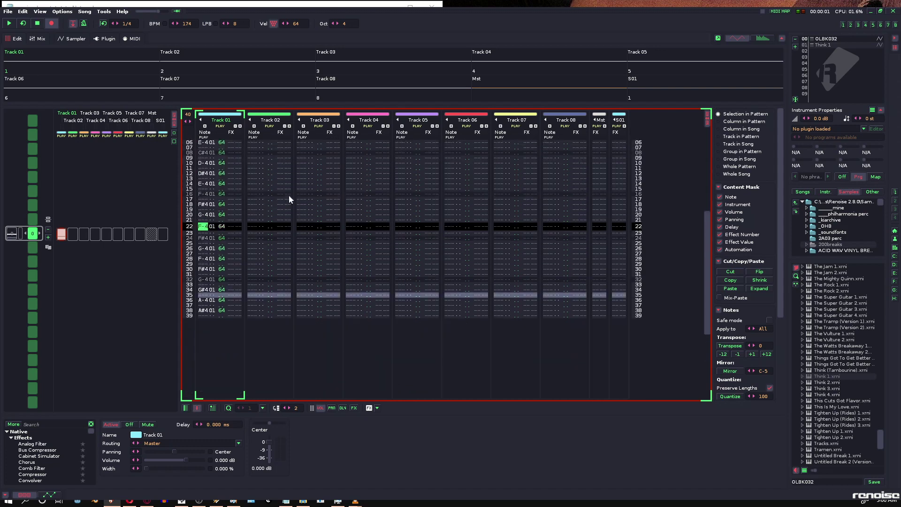
pyautogui.press('Down')
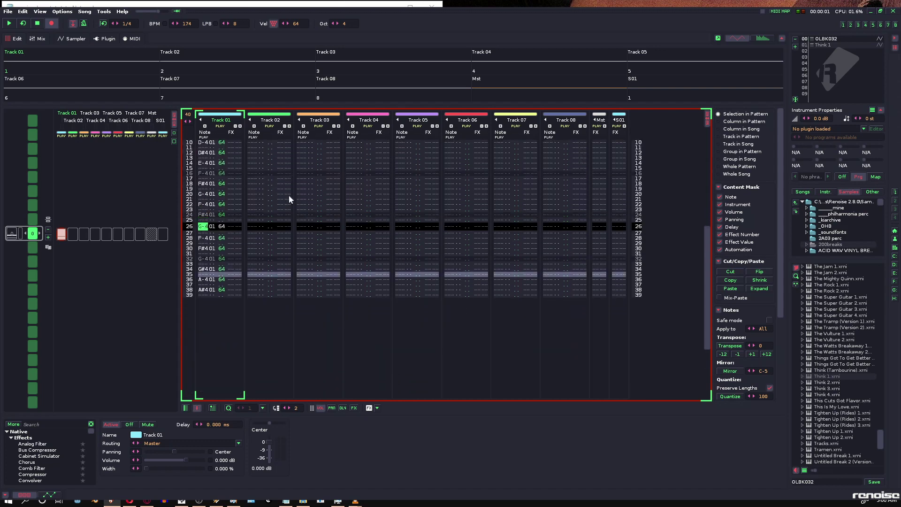
pyautogui.press('Up')
pyautogui.press('Up')
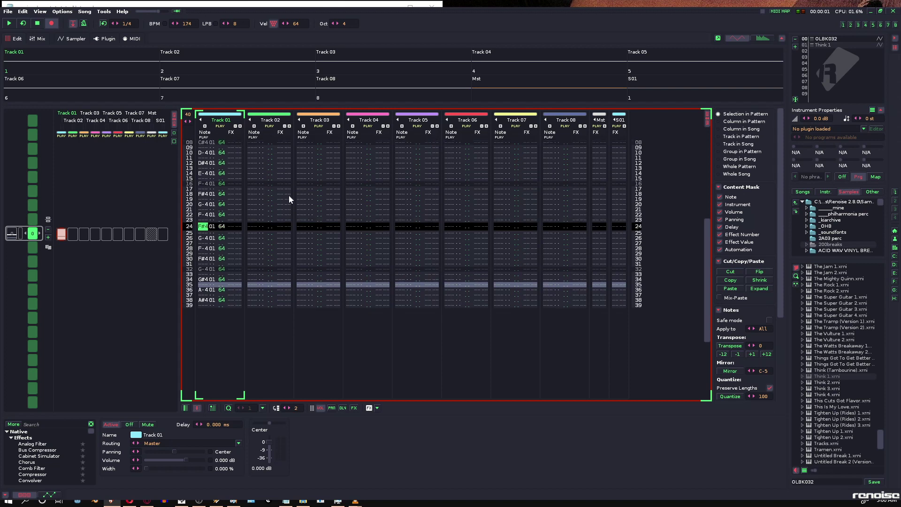
# Replace the hit on line 34 of Track 01 with F-4 and play the pattern to hear the change.
pyautogui.press('Down')
pyautogui.press('Down')
pyautogui.press('Down')
pyautogui.press('Down')
pyautogui.press('Down')
pyautogui.press('Down')
pyautogui.press('Down')
pyautogui.press('Down')
pyautogui.press('Down')
pyautogui.press('Down')
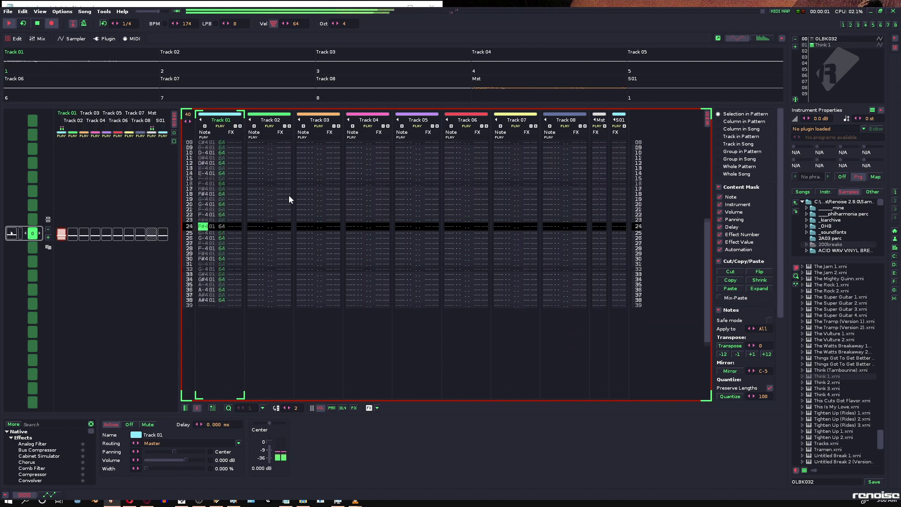
pyautogui.press('space')
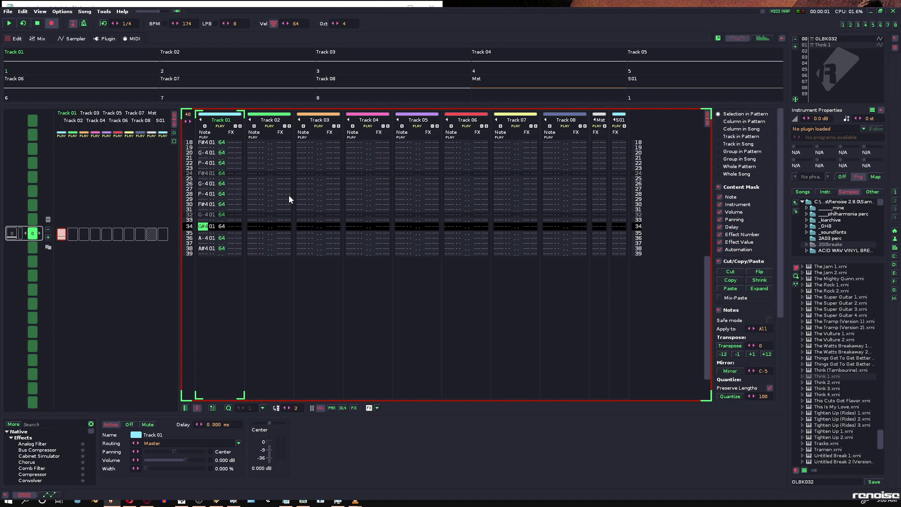
pyautogui.press('space')
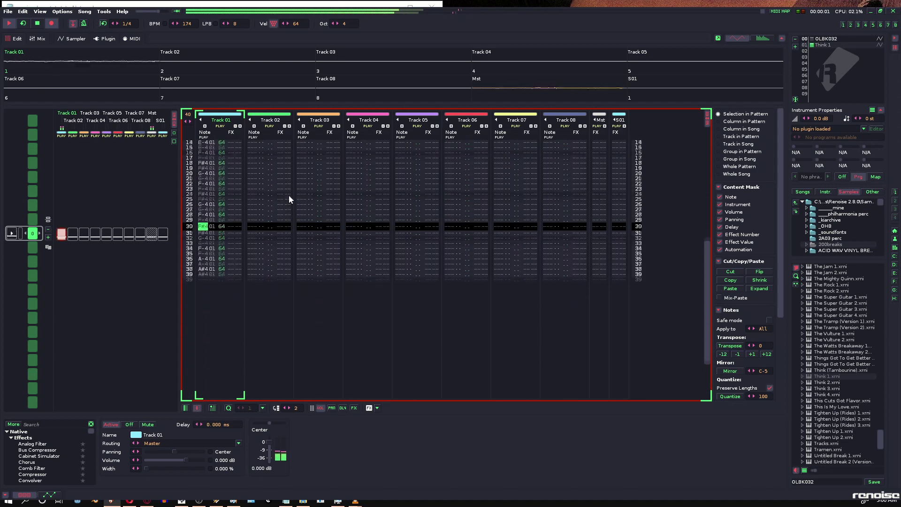
pyautogui.press('space')
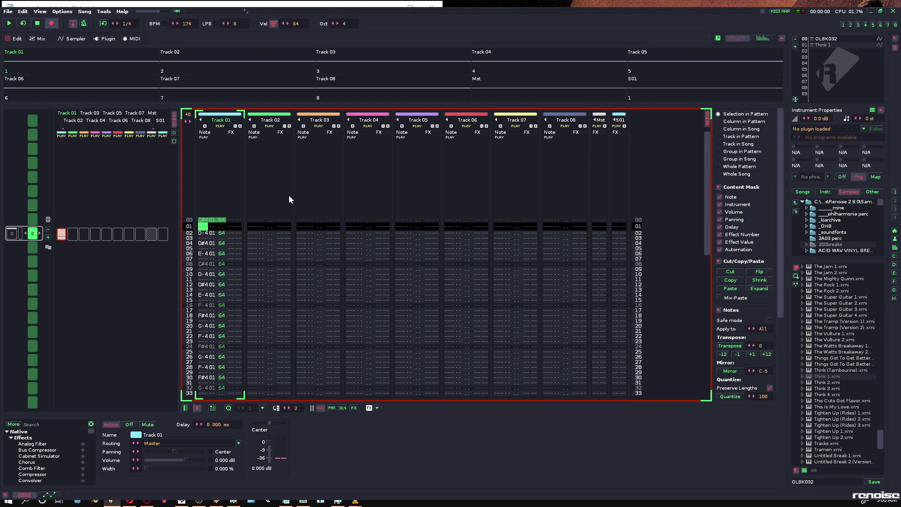
# Examine the sequence of hits in Track 01 from line 01 to line 24.
pyautogui.press('Right')
pyautogui.press('Right')
pyautogui.press('Down')
pyautogui.press('Down')
pyautogui.press('Down')
pyautogui.press('Down')
pyautogui.press('Down')
pyautogui.press('Down')
pyautogui.press('Down')
pyautogui.press('Down')
pyautogui.press('Down')
pyautogui.press('Down')
pyautogui.press('Down')
pyautogui.press('Down')
pyautogui.press('Down')
pyautogui.press('Down')
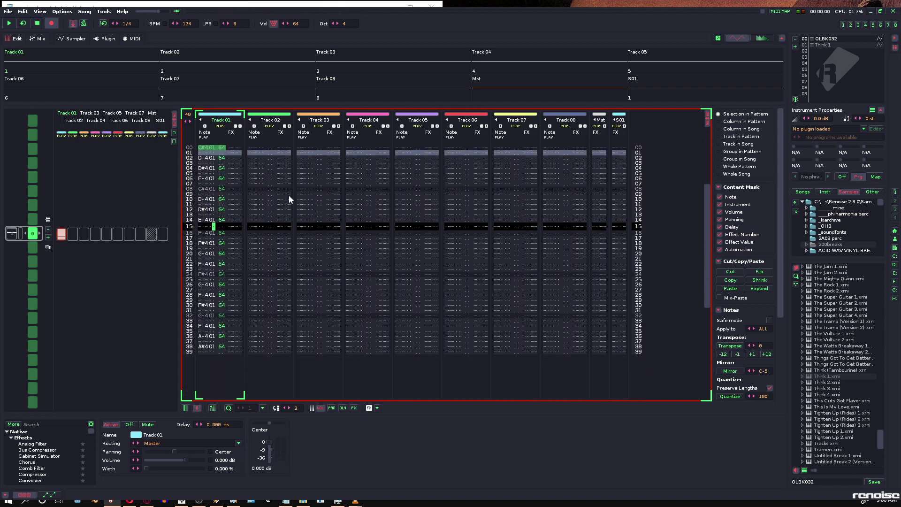
pyautogui.press('Down')
pyautogui.press('Down')
pyautogui.press('Down')
pyautogui.press('Down')
pyautogui.press('Down')
pyautogui.press('Down')
pyautogui.press('Down')
pyautogui.press('Down')
pyautogui.press('Down')
# Go back over the repeated F-4, F#4 and G-4 groups in Track 01 up to line 28.
pyautogui.press('Left')
pyautogui.press('Left')
pyautogui.press('Up')
pyautogui.press('Up')
pyautogui.press('Up')
pyautogui.press('Down')
pyautogui.press('Down')
pyautogui.press('Down')
pyautogui.press('Down')
pyautogui.press('Down')
pyautogui.press('Down')
pyautogui.press('Down')
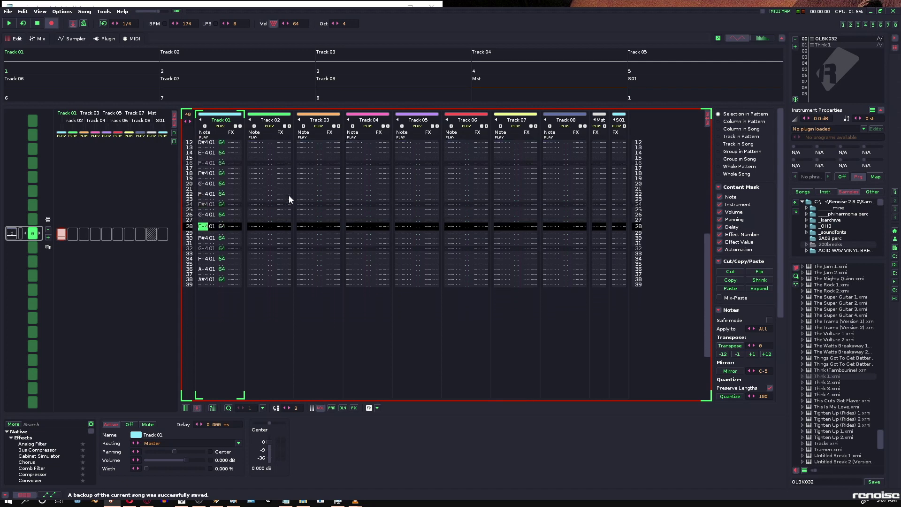
# Compare the opening hits of Track 01 with those near line 36, and play the 40-line pattern once more.
pyautogui.press('Home')
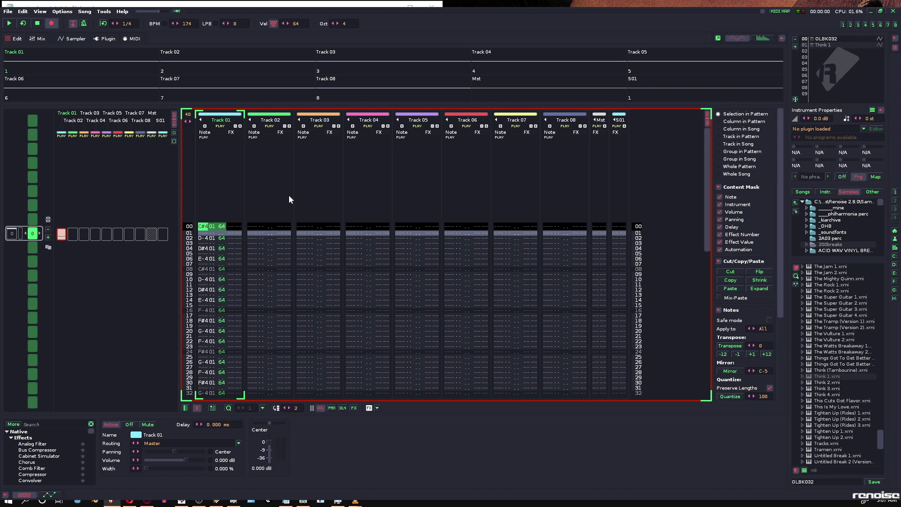
pyautogui.press('End')
pyautogui.press('Up')
pyautogui.press('Up')
pyautogui.press('Up')
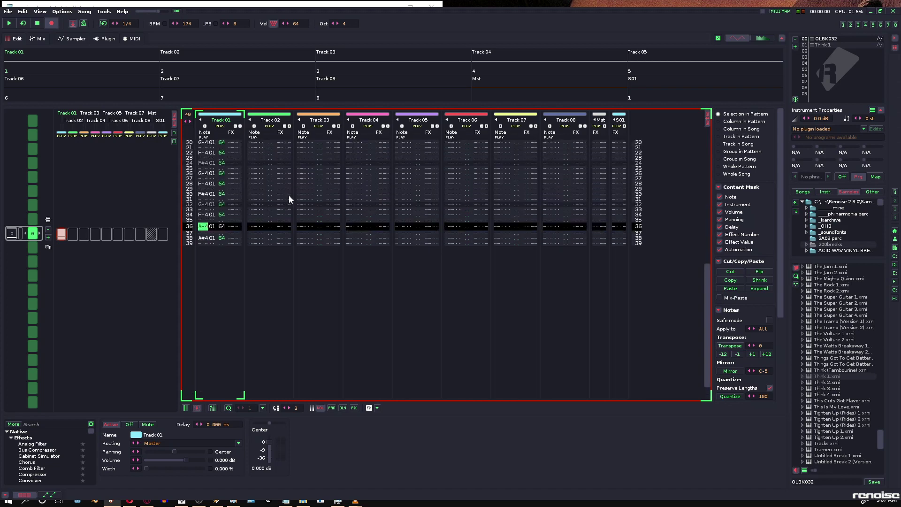
pyautogui.press('Home')
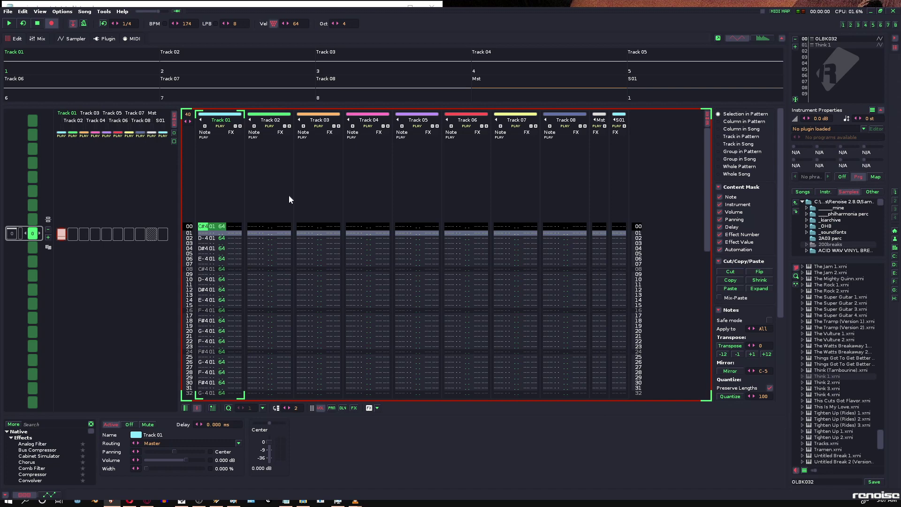
pyautogui.press('Down')
pyautogui.press('Down')
pyautogui.press('Down')
pyautogui.press('Down')
pyautogui.press('Down')
pyautogui.press('Down')
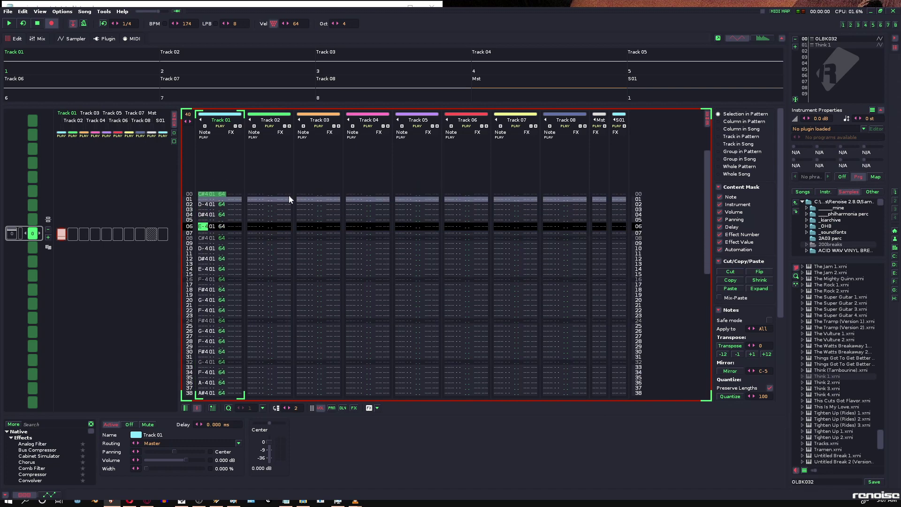
pyautogui.press('space')
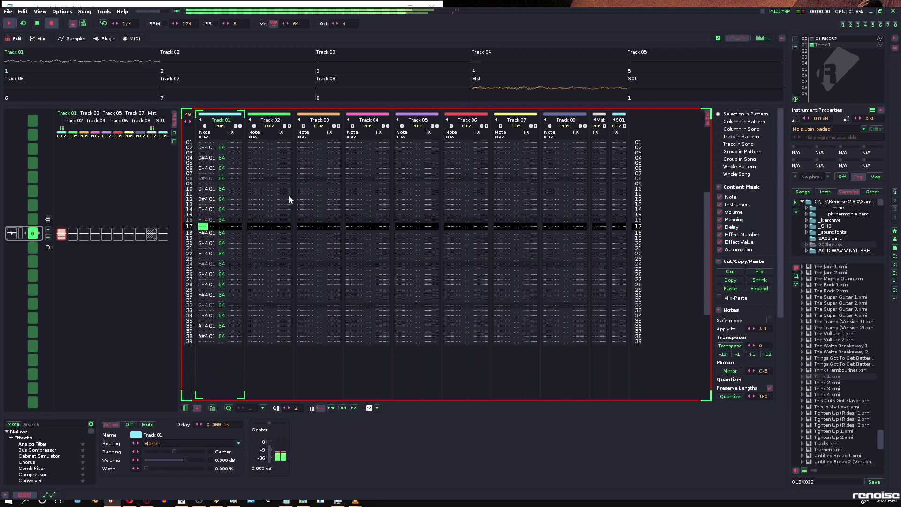
pyautogui.press('space')
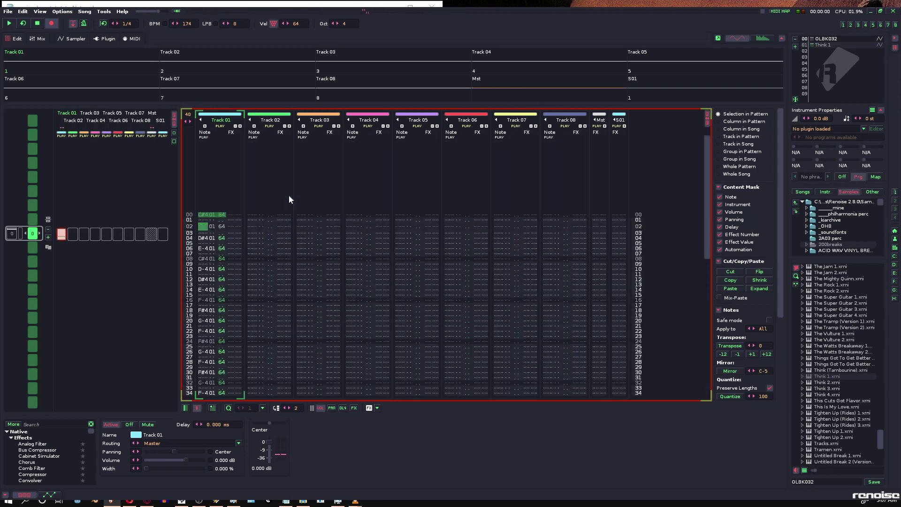